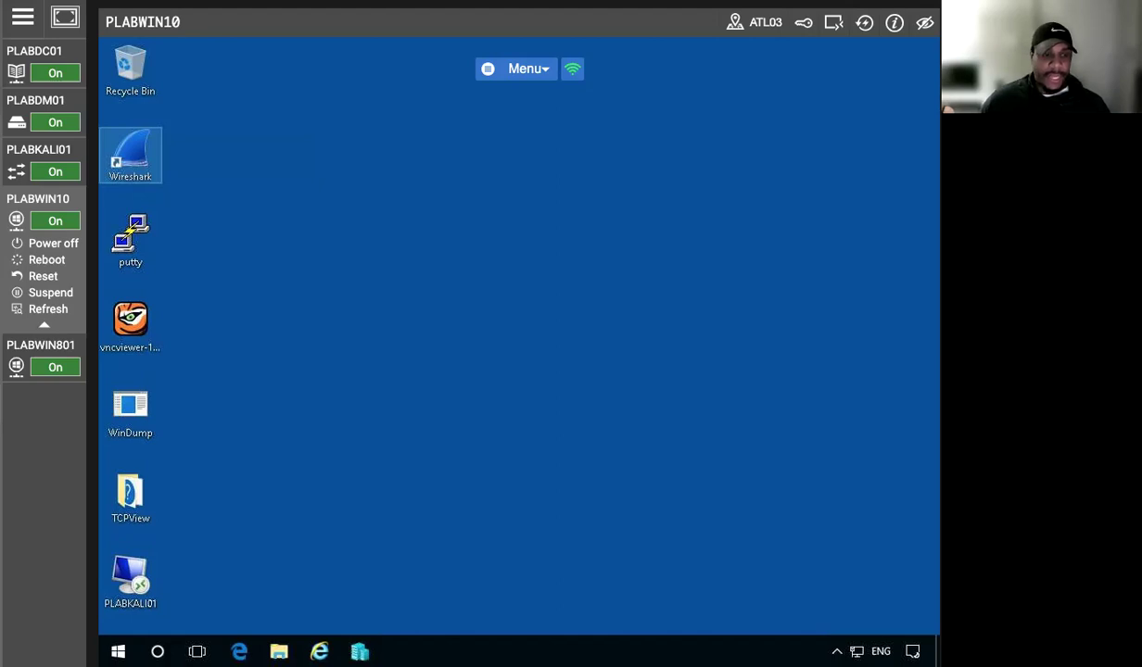
Fetch CryptoDemo.zip from the intranet's Tools > Hacking Tools folder in Internet Explorer and run it
left_click(299, 444)
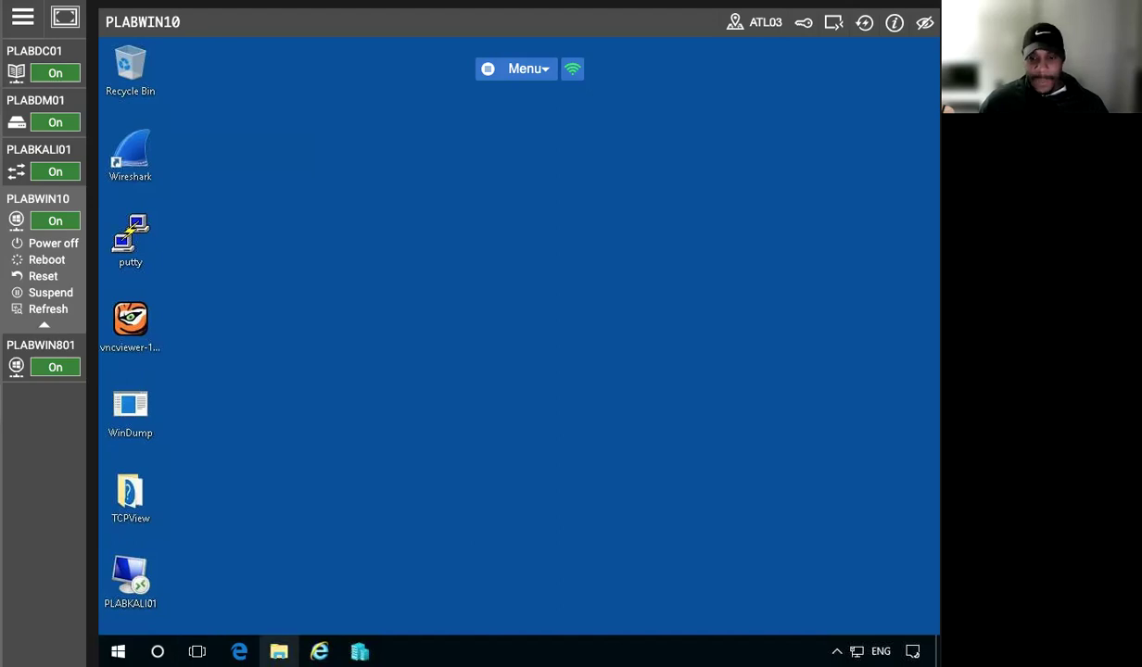
left_click(315, 649)
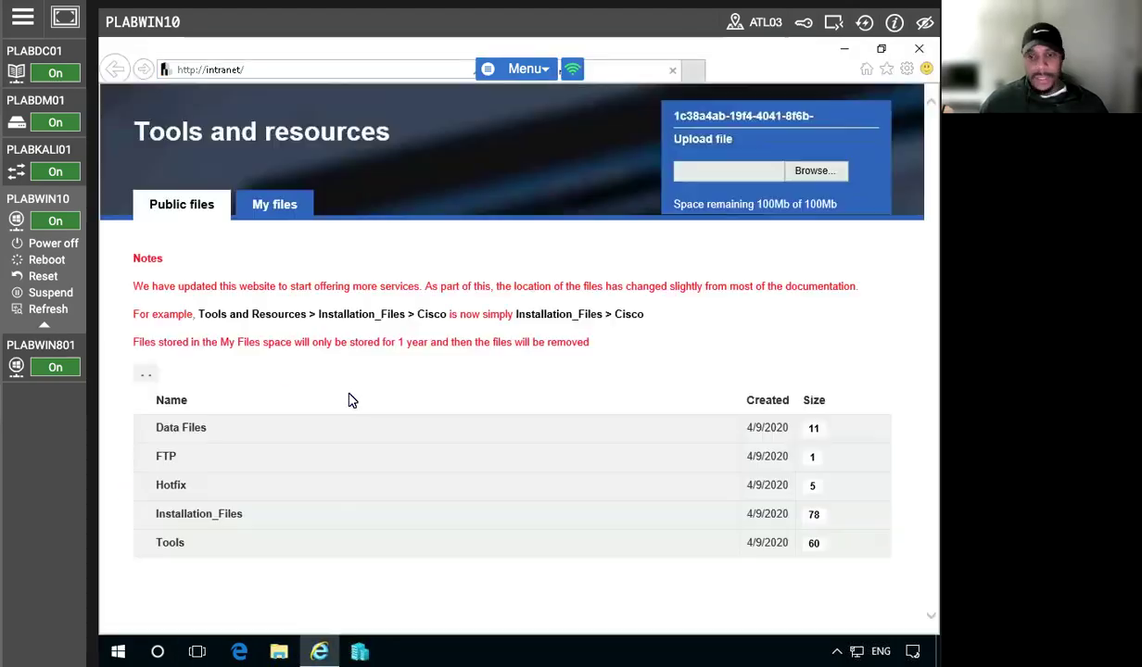
left_click(223, 545)
scroll(248, 527, "down", 7)
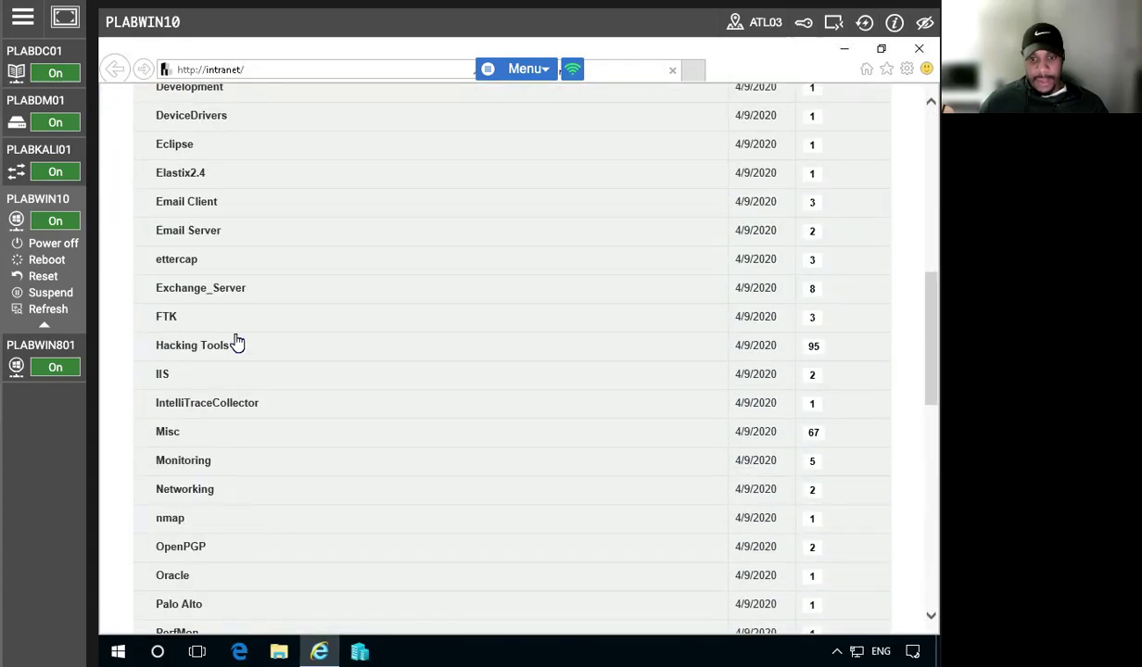
left_click(226, 345)
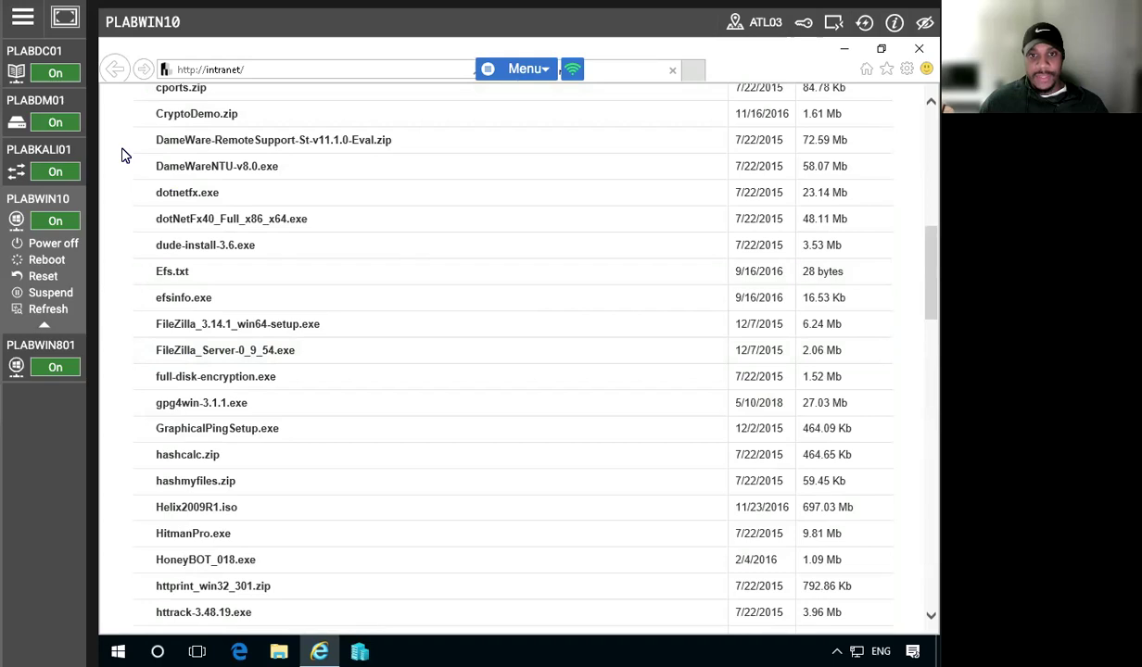
left_click(229, 115)
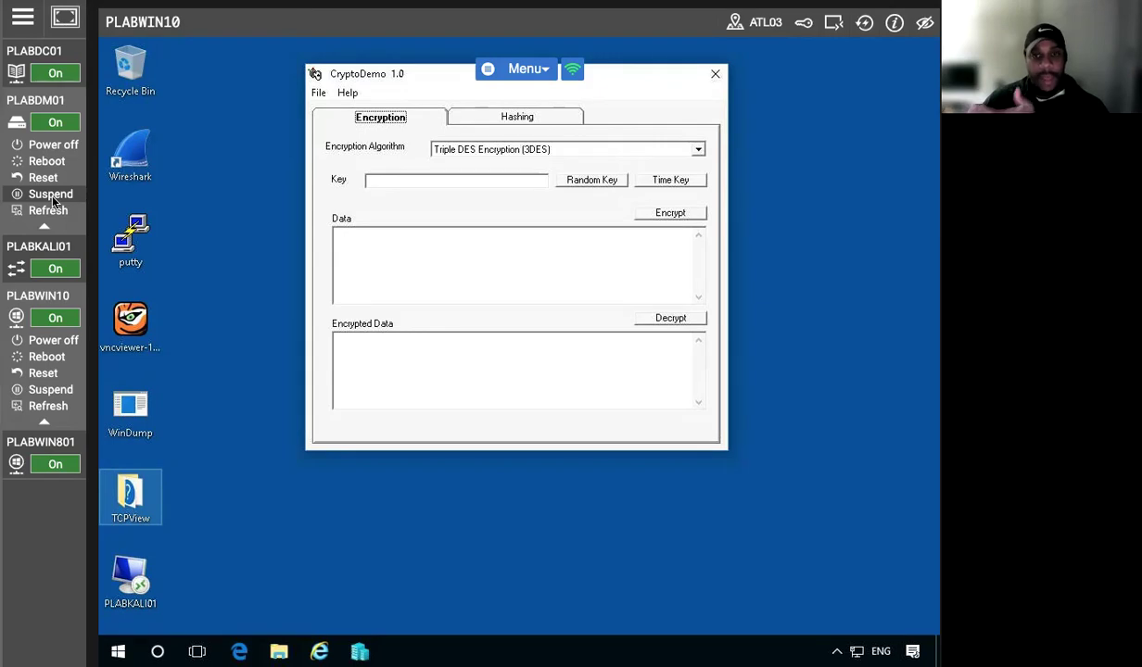
left_click(42, 211)
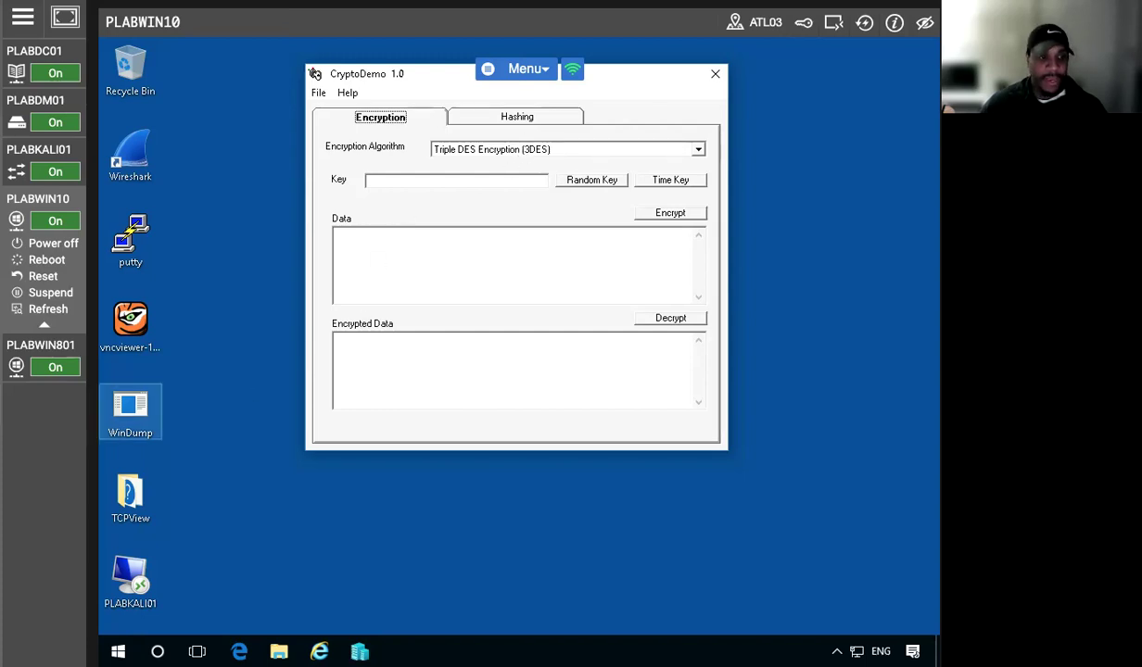
Enter the encryption key, then type the data 'Welcome to Practice Labs, we hope you're enjoying the labs!!!!'
left_click(452, 180)
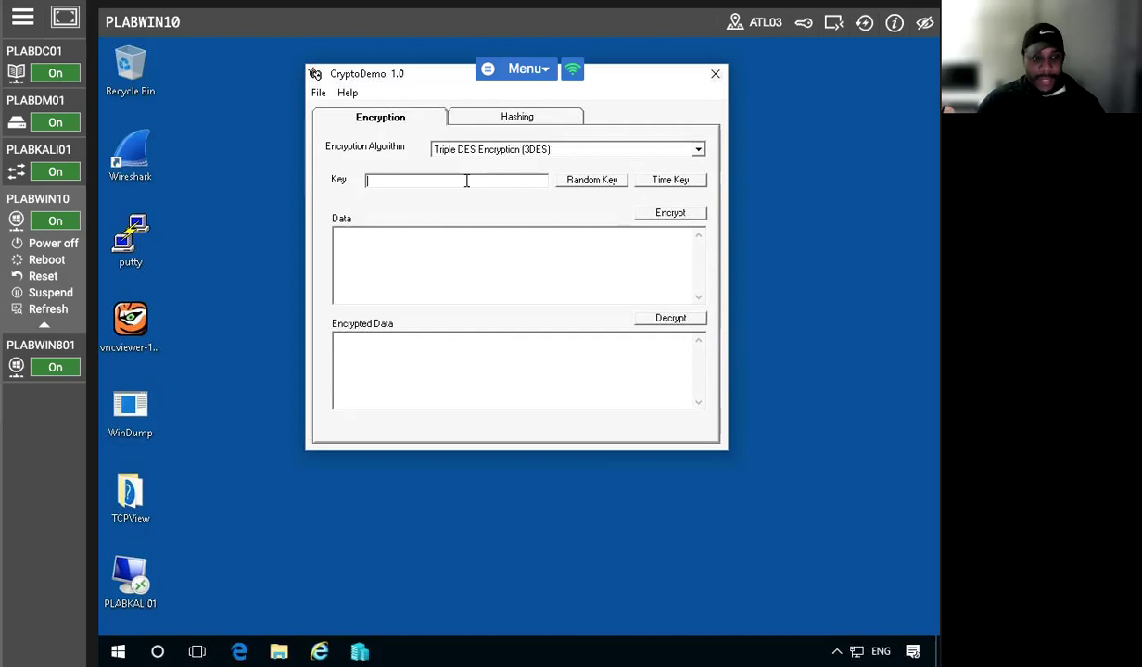
type("Pract")
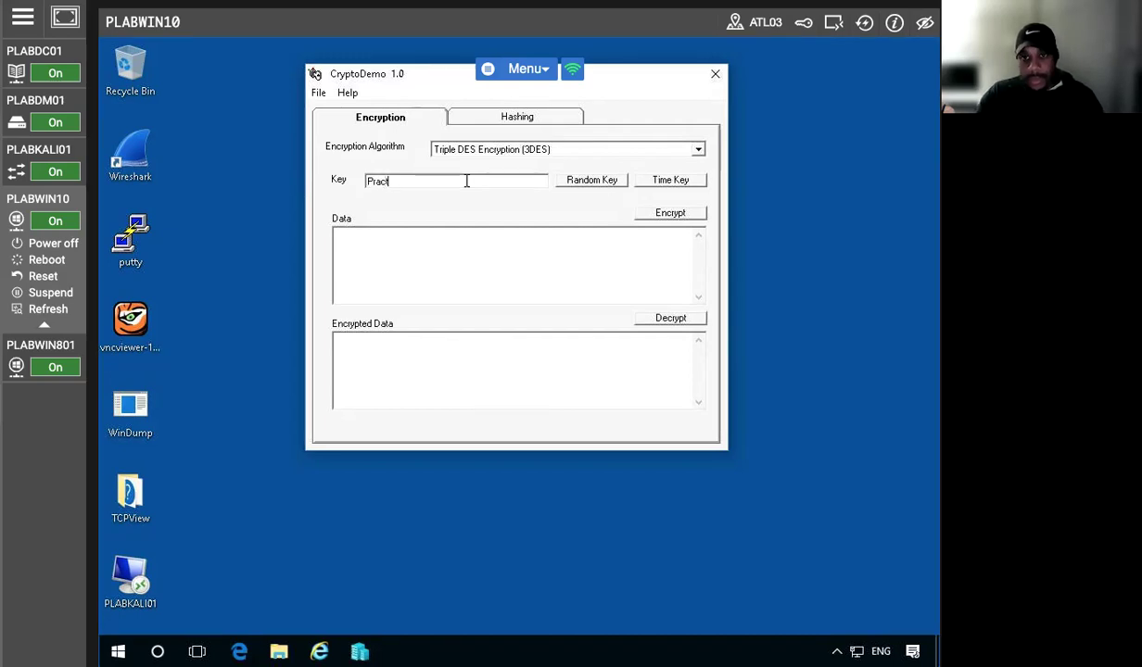
type("ice-Labs")
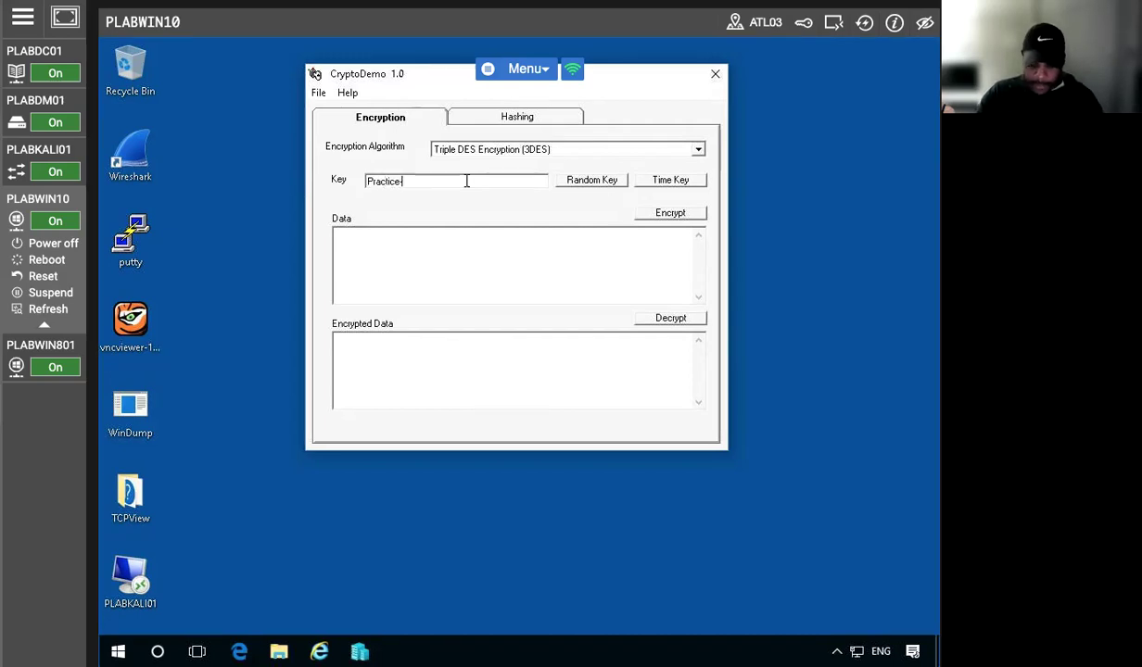
type(".com")
left_click(419, 253)
type("Welcom to t")
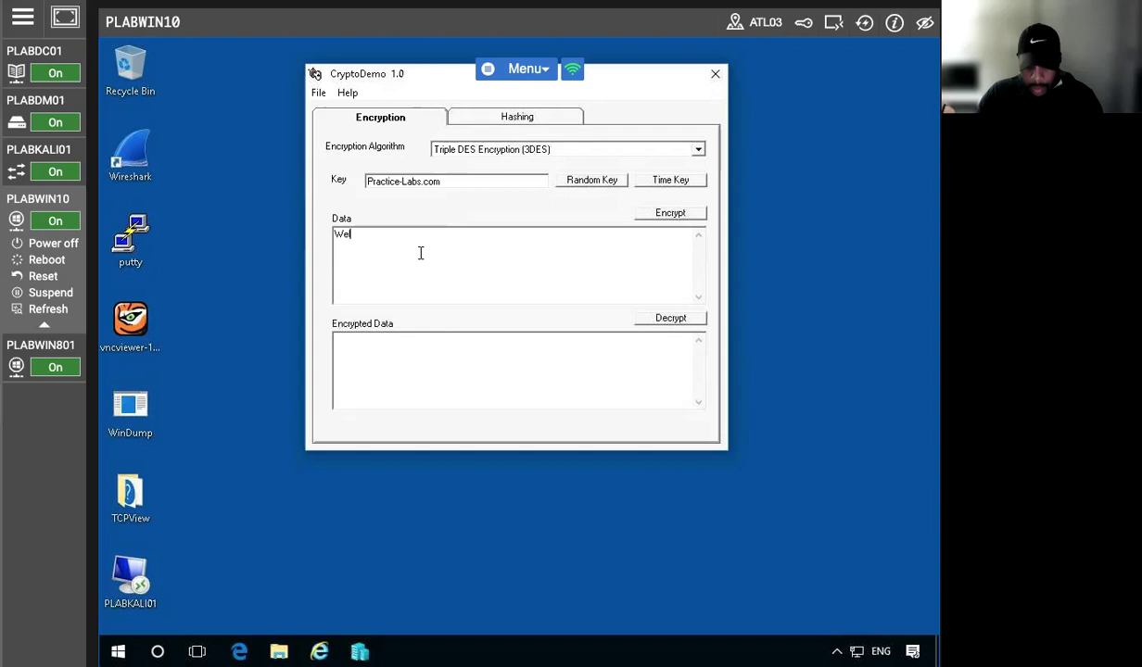
key("BackSpace")
key("BackSpace")
key("BackSpace")
key("BackSpace")
key("BackSpace")
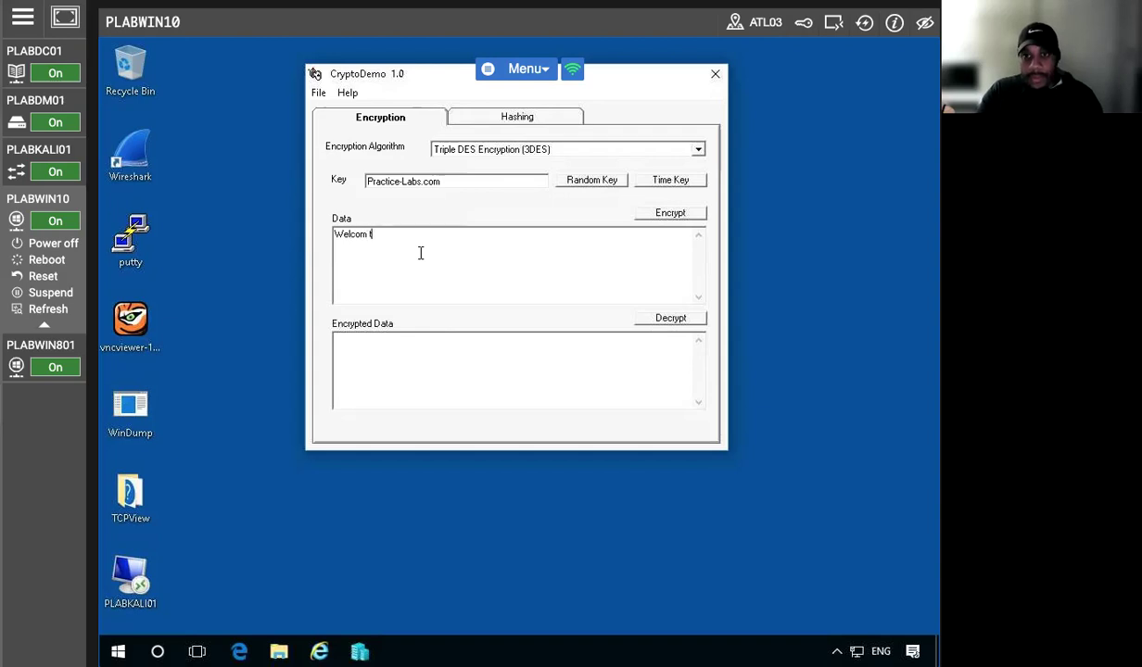
type("e to t")
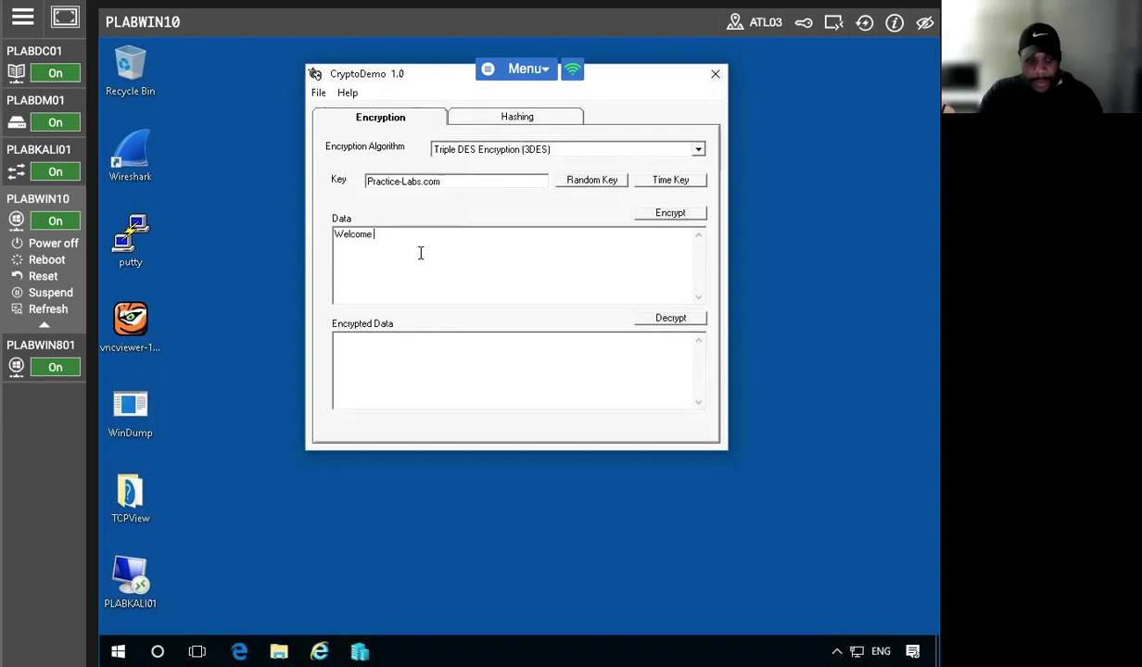
key("BackSpace")
type("Parac")
key("BackSpace")
key("BackSpace")
key("BackSpace")
key("BackSpace")
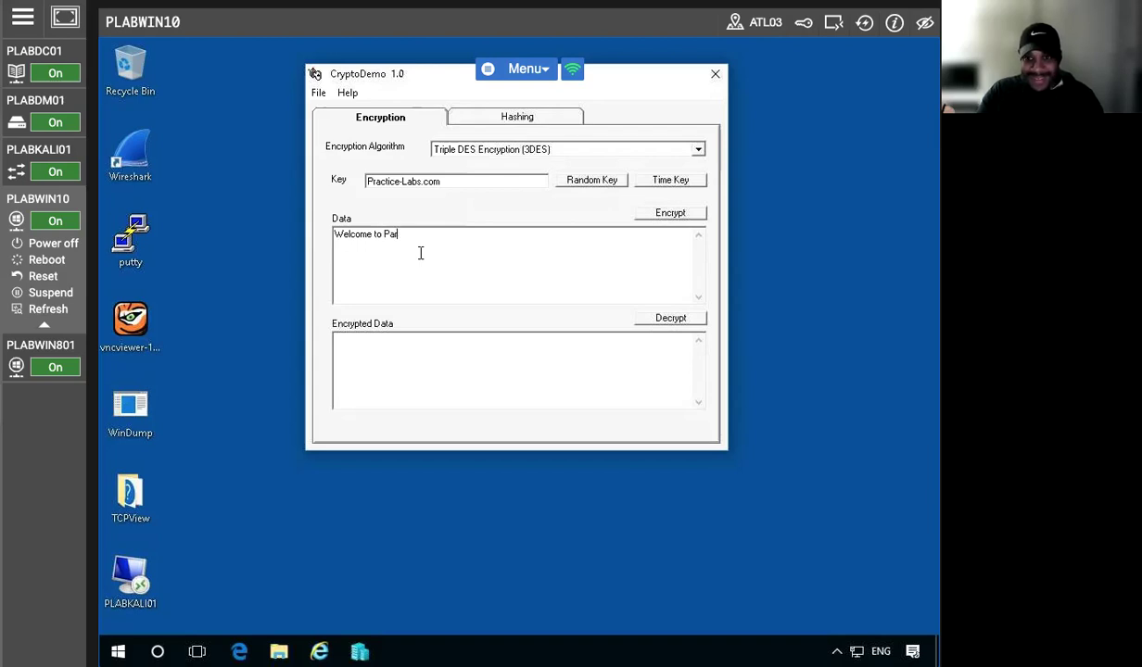
type("ractice")
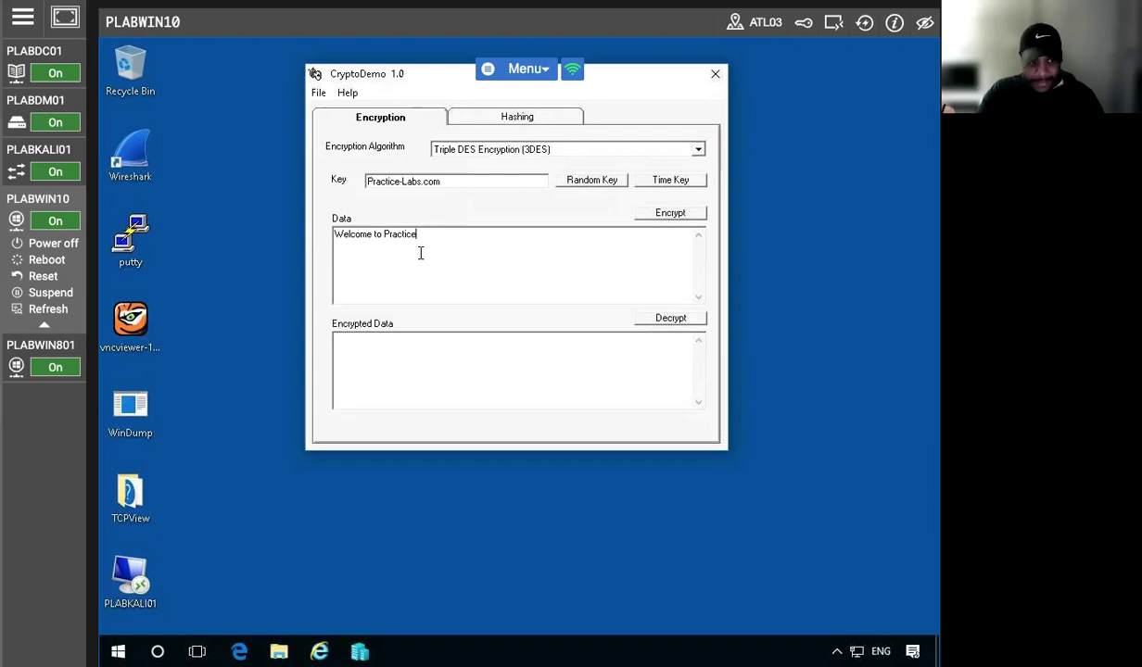
type(" Labs, we hope")
key("BackSpace")
type("you")
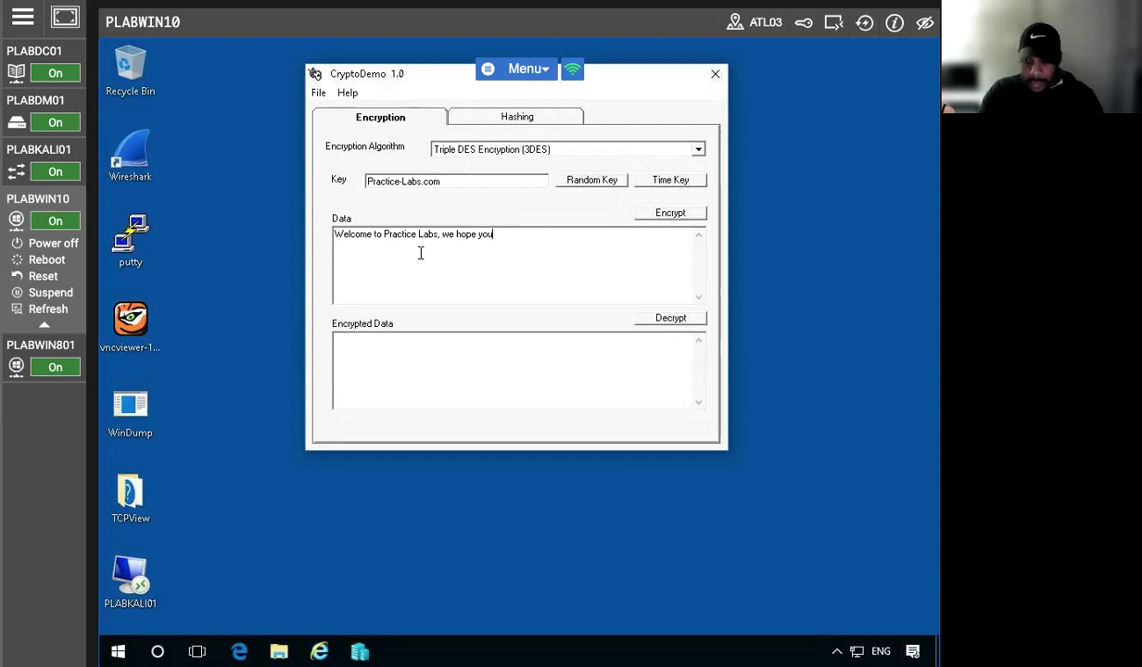
type("'re enjoying the labs!!!!")
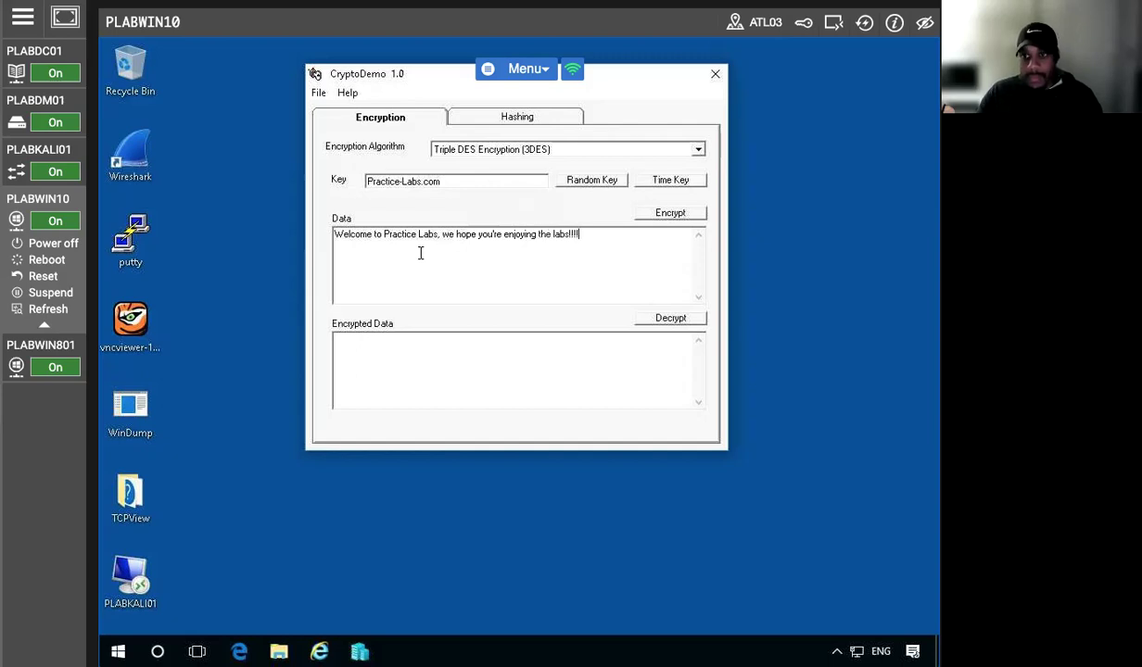
Encrypt the welcome message with Triple DES, select the ciphertext, and re-encrypt several times
left_click(669, 214)
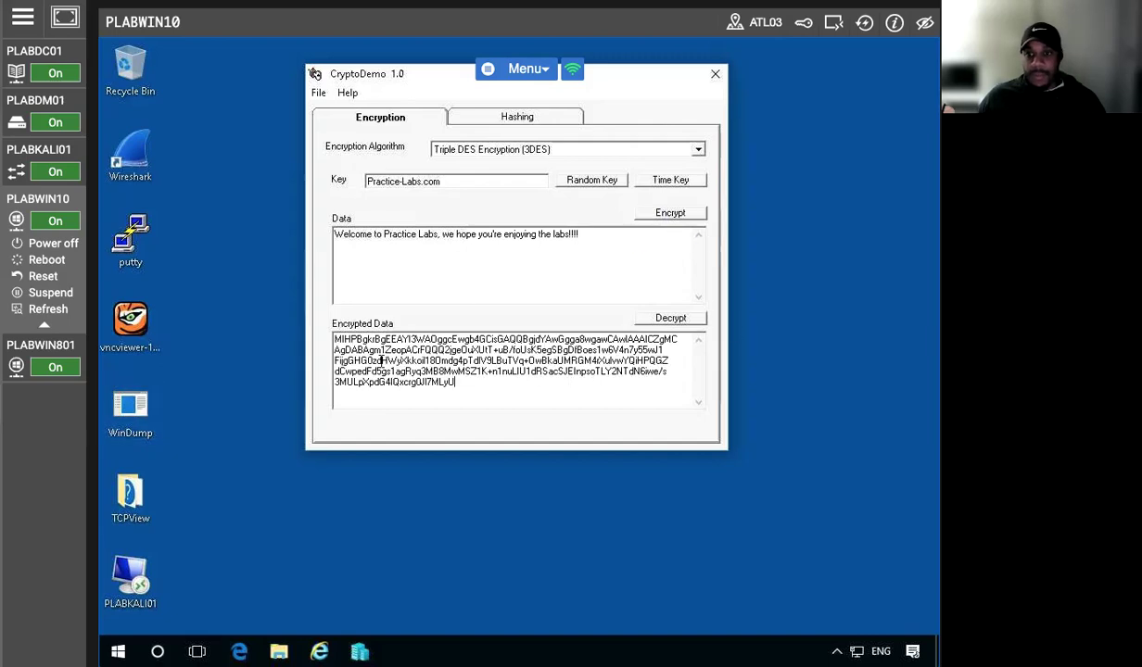
left_click_drag(461, 383, 306, 350)
left_click_drag(465, 384, 282, 297)
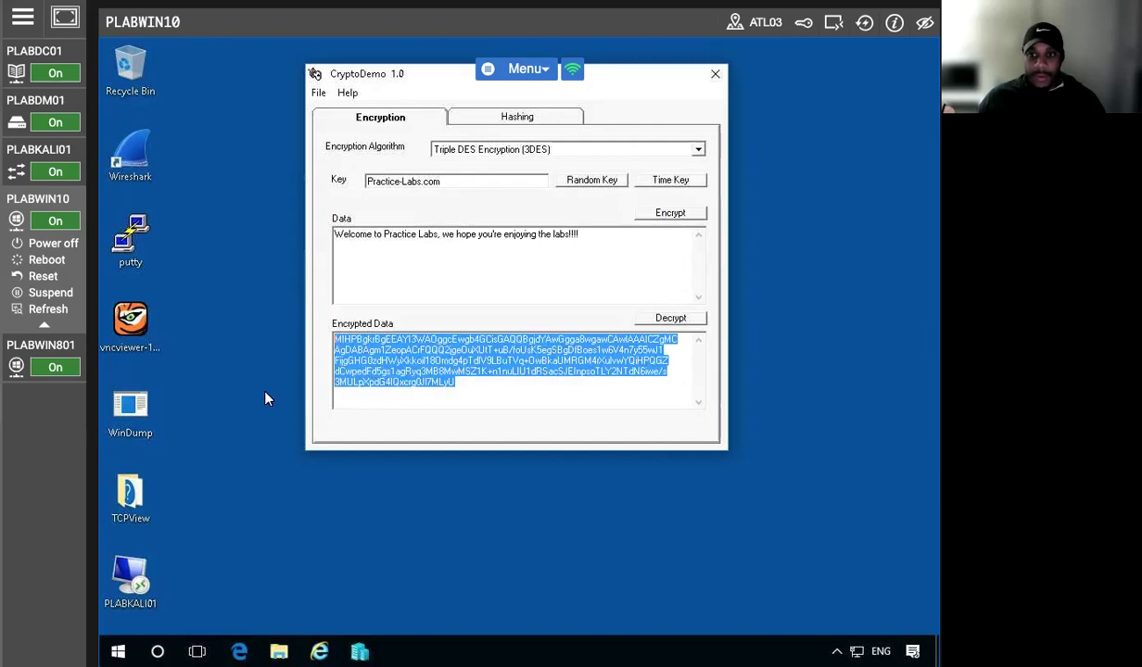
left_click(668, 216)
double_click(668, 216)
double_click(668, 216)
double_click(668, 216)
double_click(668, 220)
Select the first ciphertext line and re-encrypt repeatedly to produce fresh ciphertext
left_click(669, 221)
left_click_drag(336, 342, 473, 350)
left_click_drag(336, 339, 400, 350)
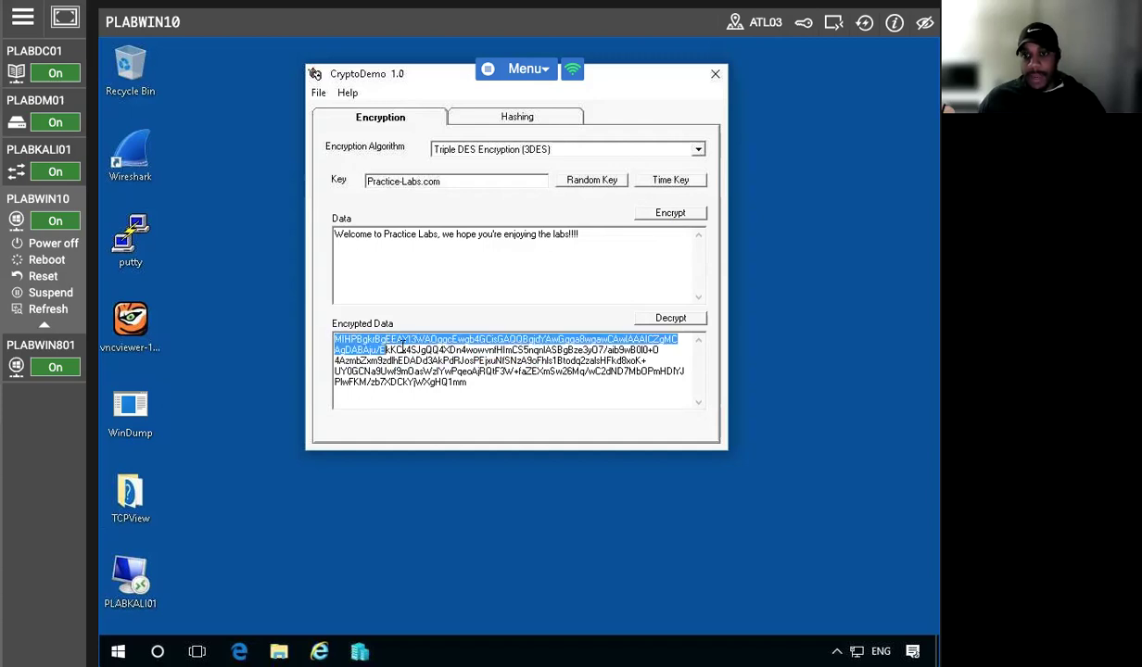
left_click(674, 214)
double_click(674, 214)
left_click(673, 214)
double_click(673, 214)
double_click(675, 214)
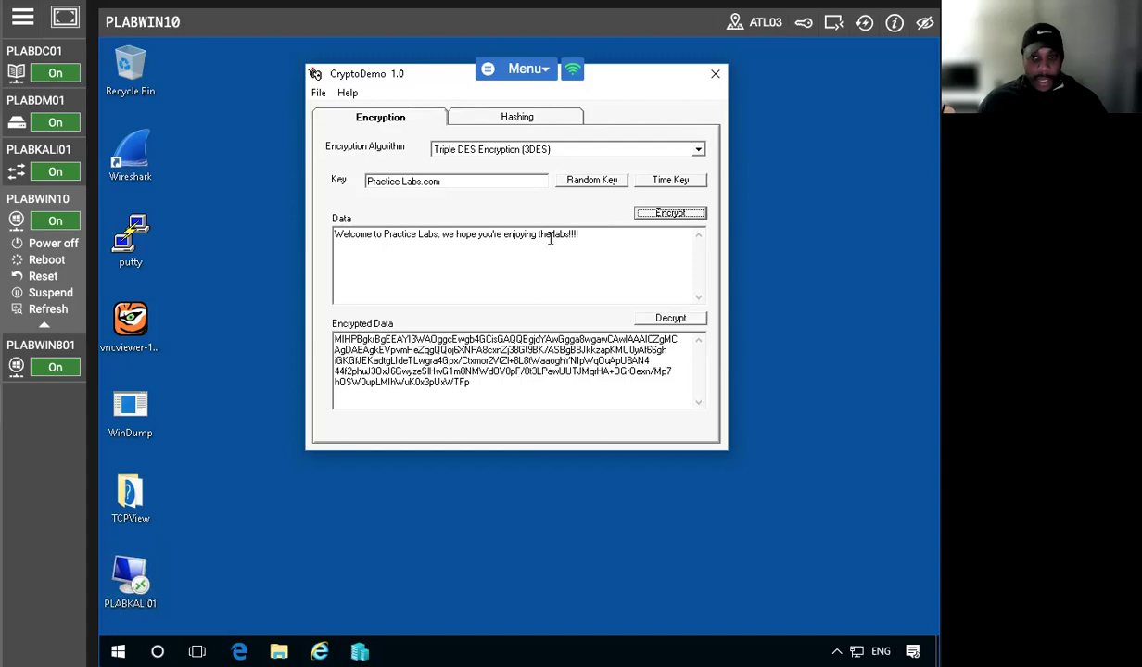
Delete the plaintext message and decrypt, twice, restoring the welcome message each time
left_click_drag(582, 234, 302, 241)
key("Delete")
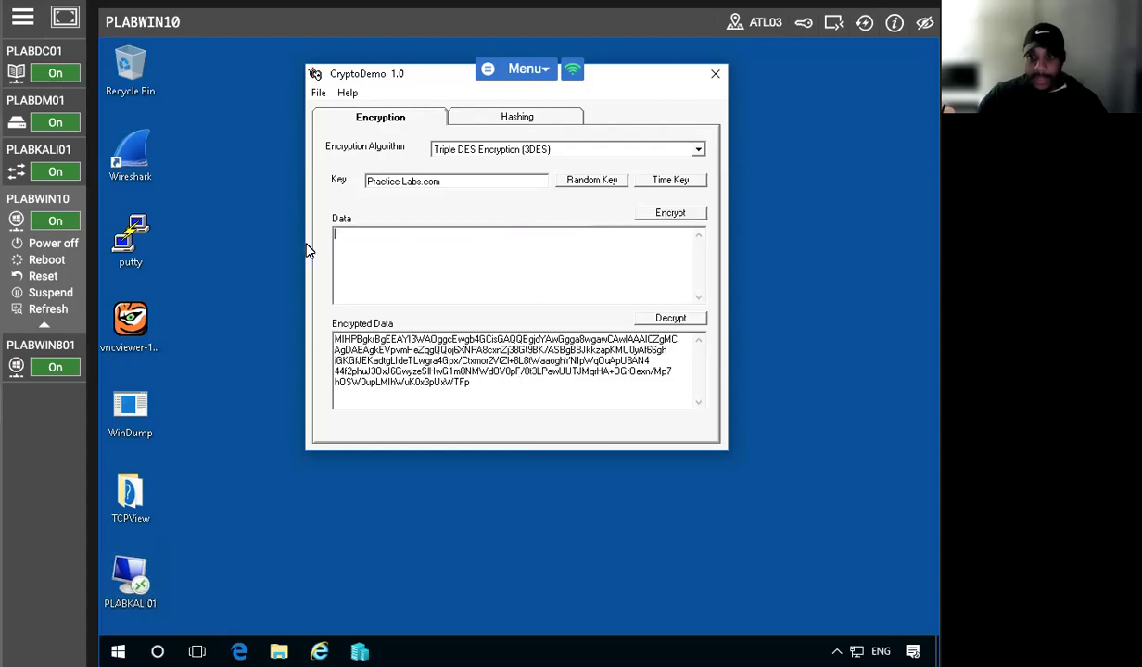
left_click(652, 319)
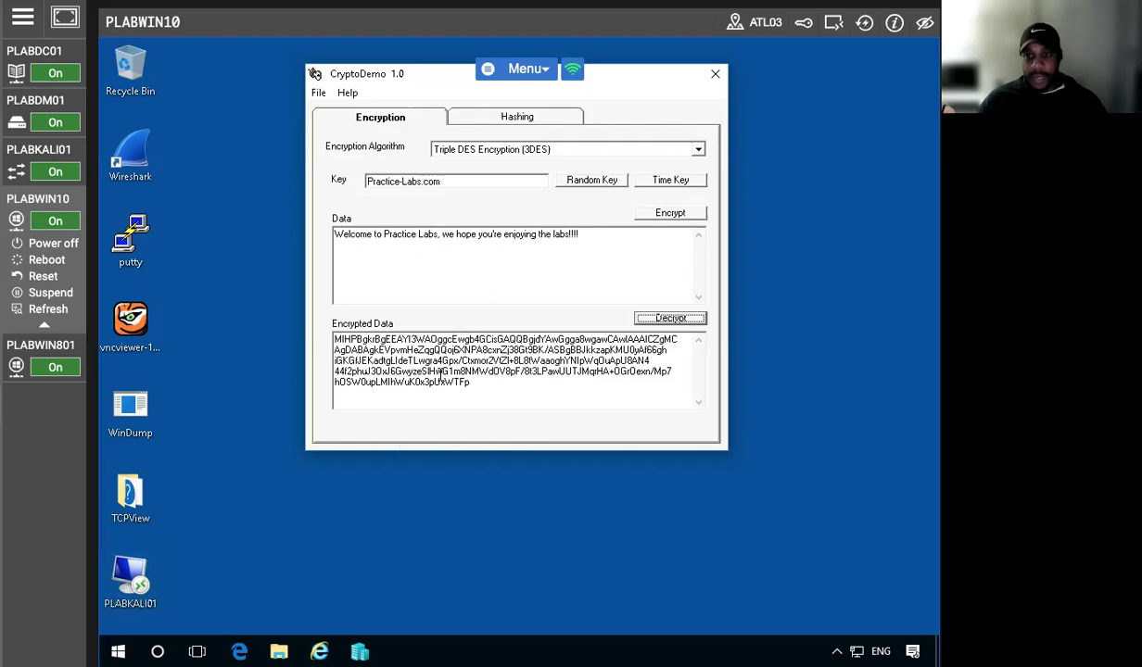
left_click_drag(580, 235, 341, 243)
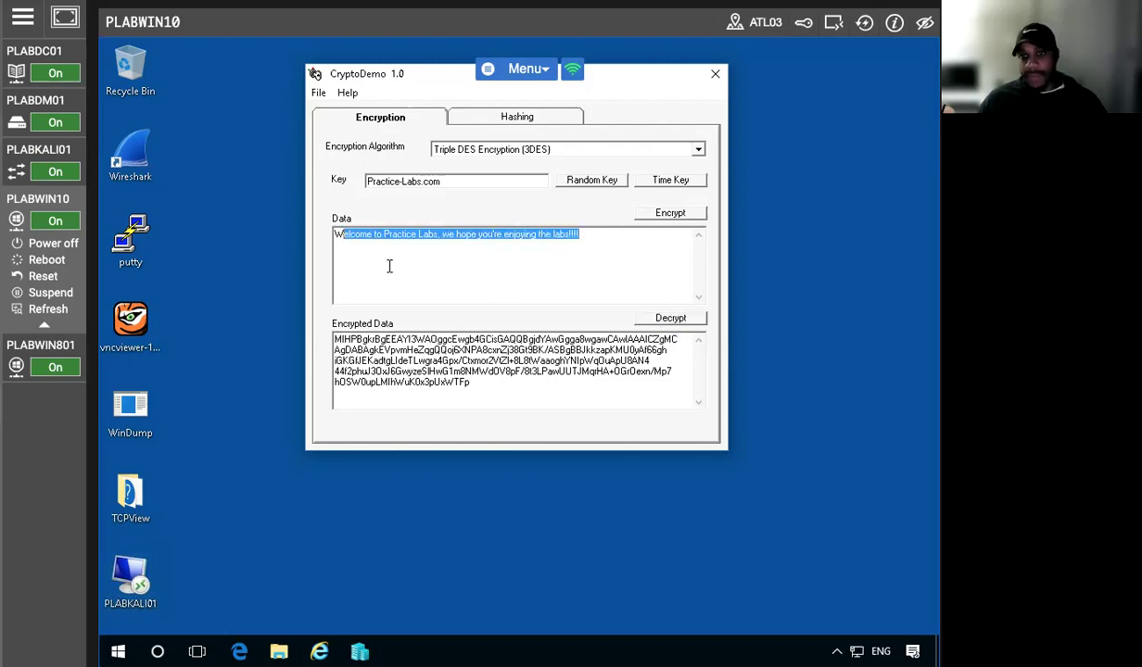
key("BackSpace")
key("BackSpace")
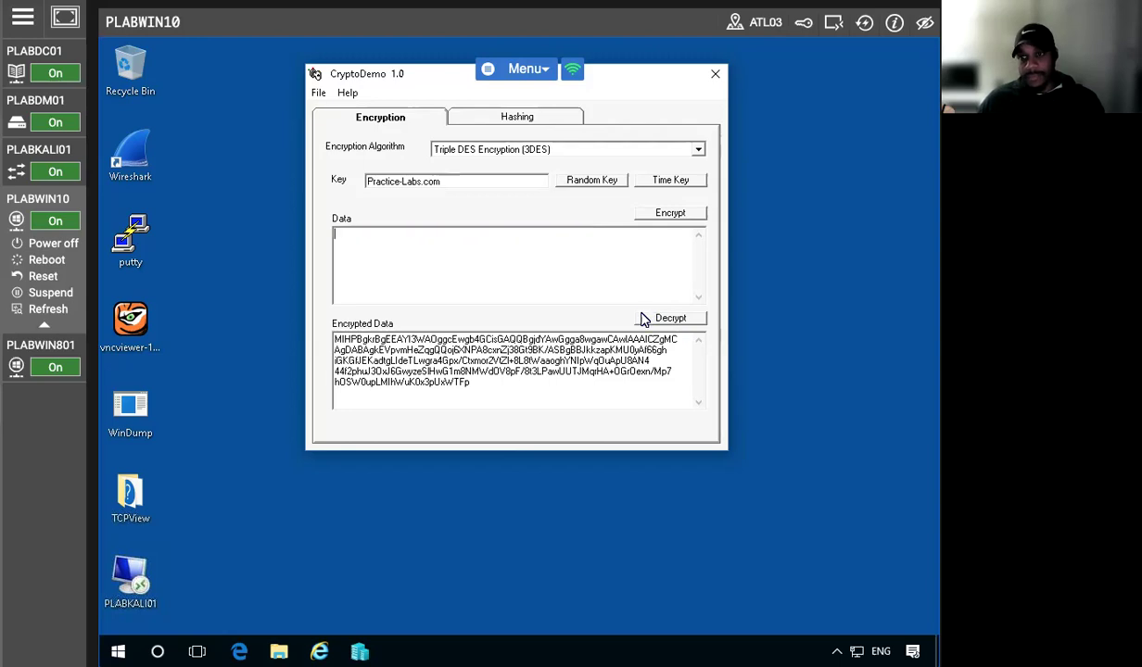
left_click(647, 317)
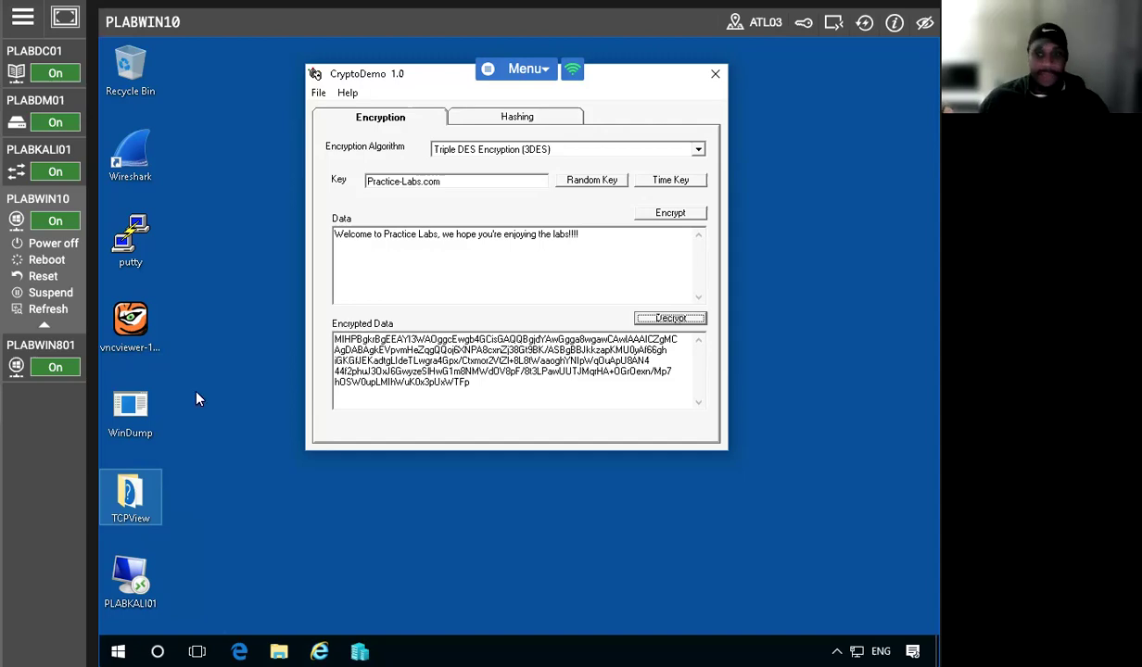
Trim the message's trailing exclamation marks and decrypt again to restore the full text
left_click(590, 236)
key("BackSpace")
key("BackSpace")
key("BackSpace")
key("BackSpace")
key("BackSpace")
left_click(664, 321)
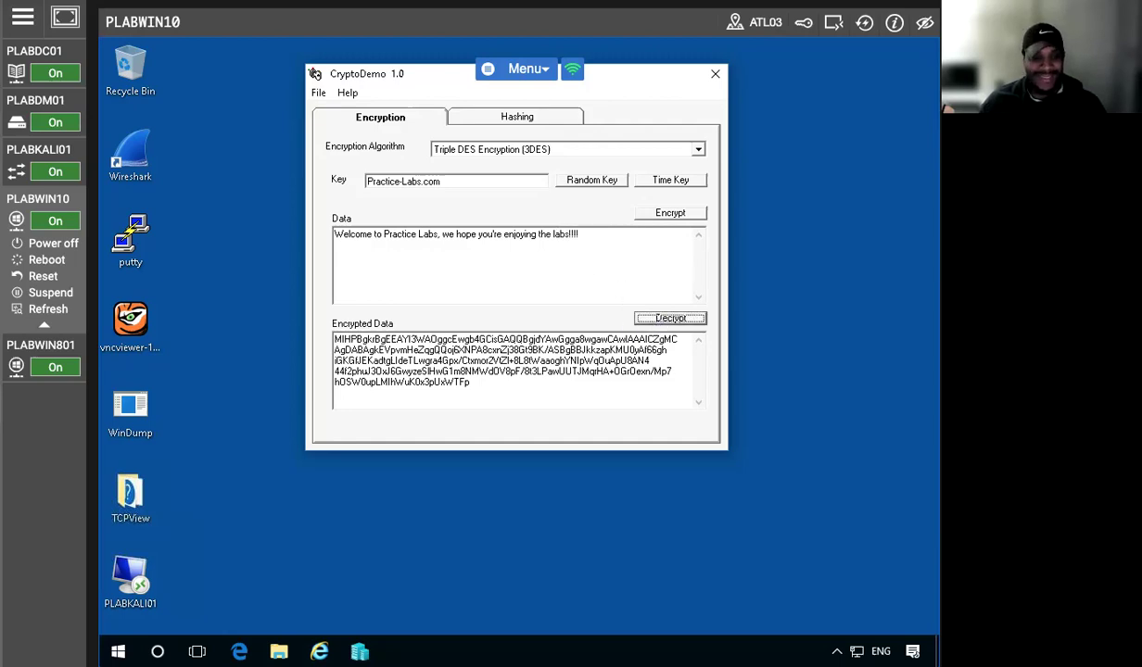
left_click(493, 390)
Truncate the ciphertext and run Encrypt/Decrypt, ending with the 'ASN1 unexpected end of data.' error
key("BackSpace")
key("BackSpace")
key("BackSpace")
key("BackSpace")
key("BackSpace")
key("BackSpace")
key("BackSpace")
key("BackSpace")
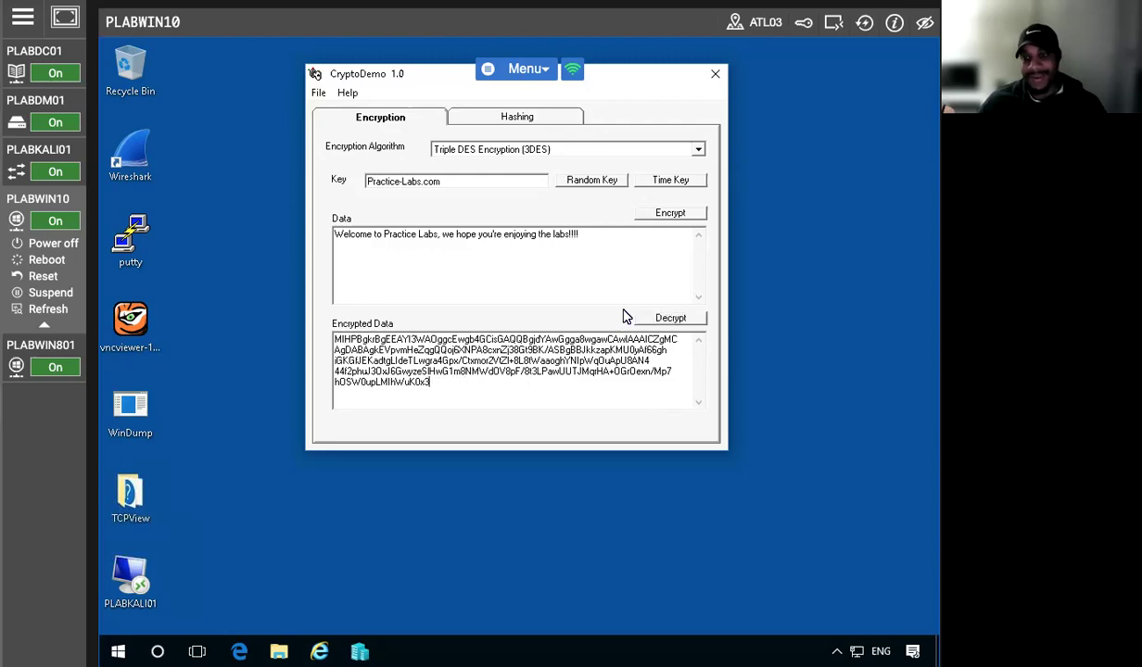
left_click(669, 319)
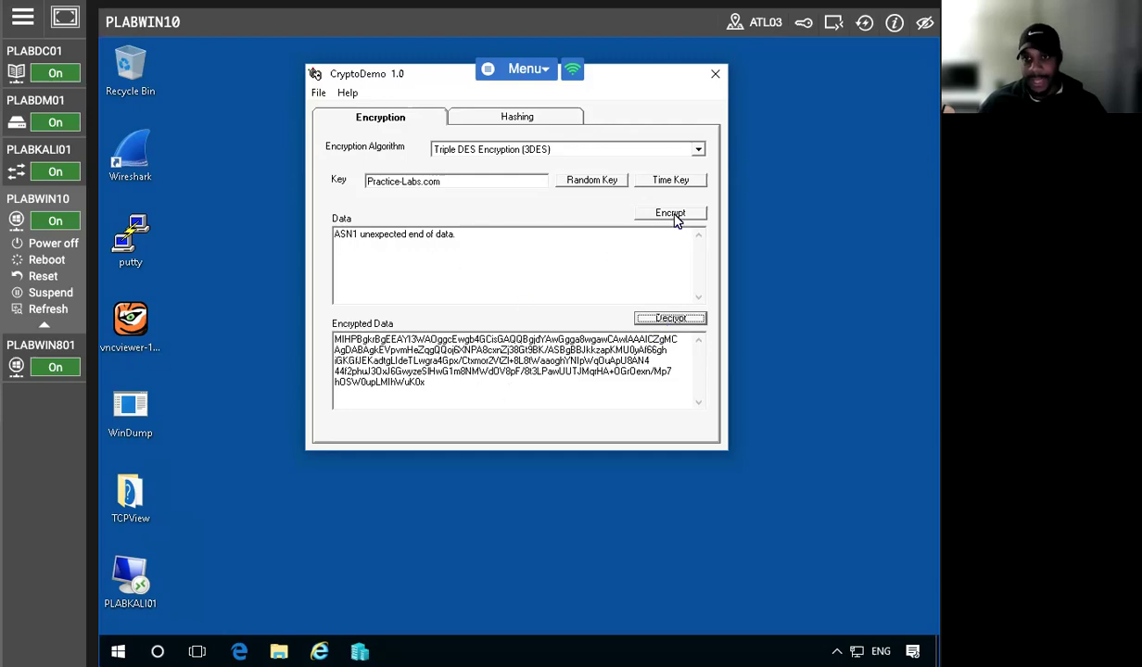
left_click(673, 216)
left_click(667, 324)
left_click(474, 237)
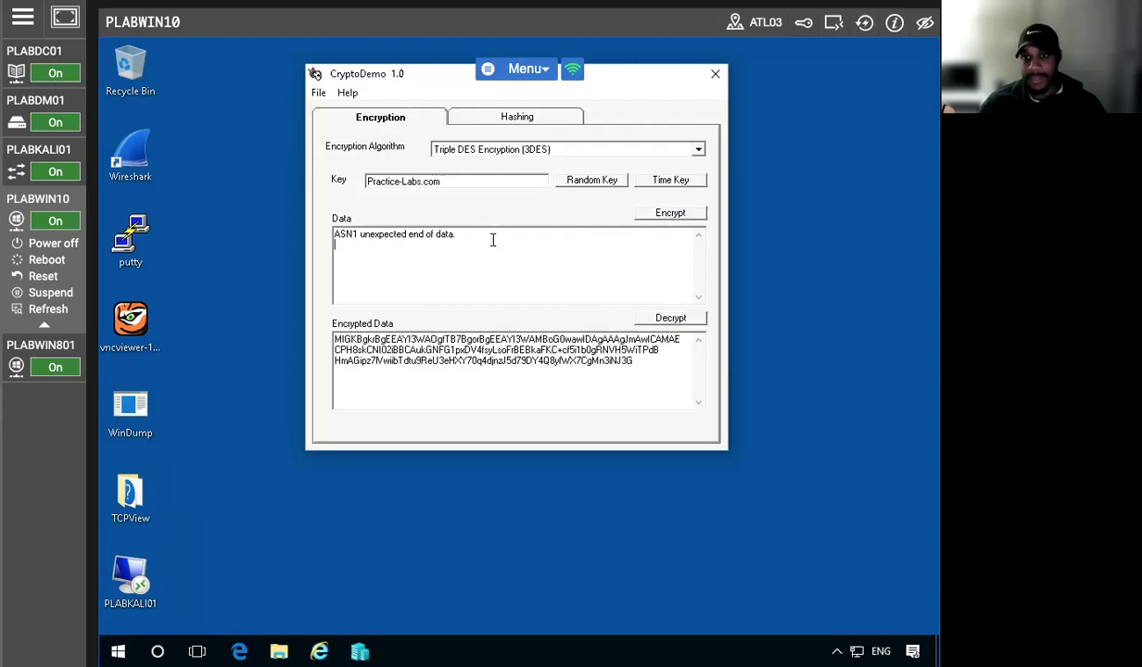
left_click(660, 216)
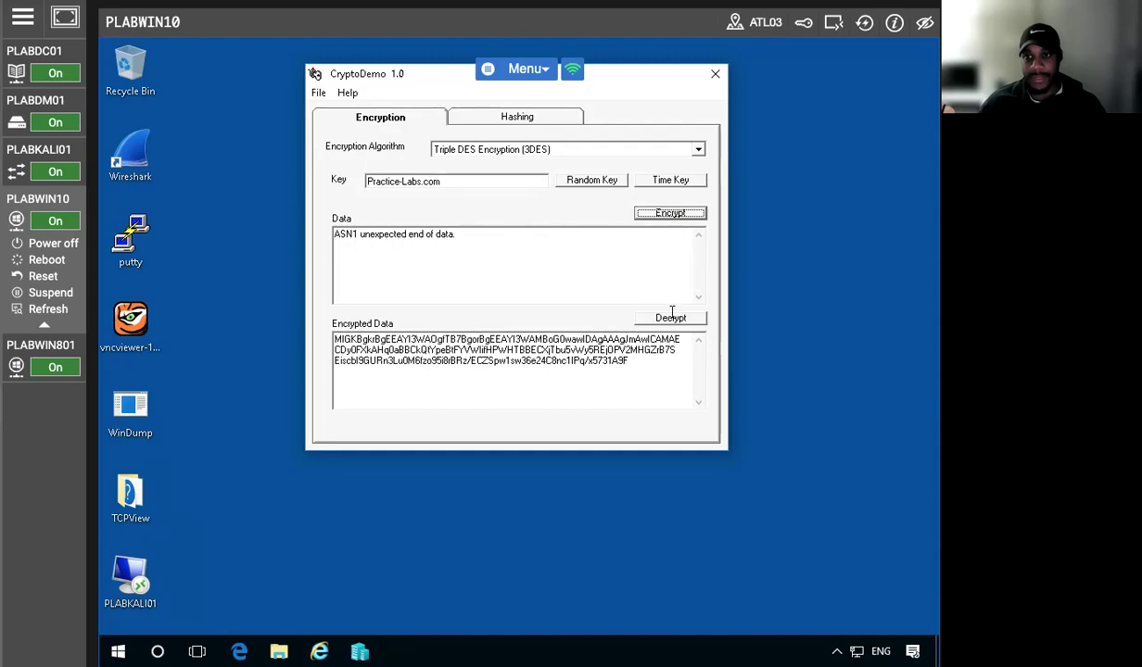
left_click(644, 214)
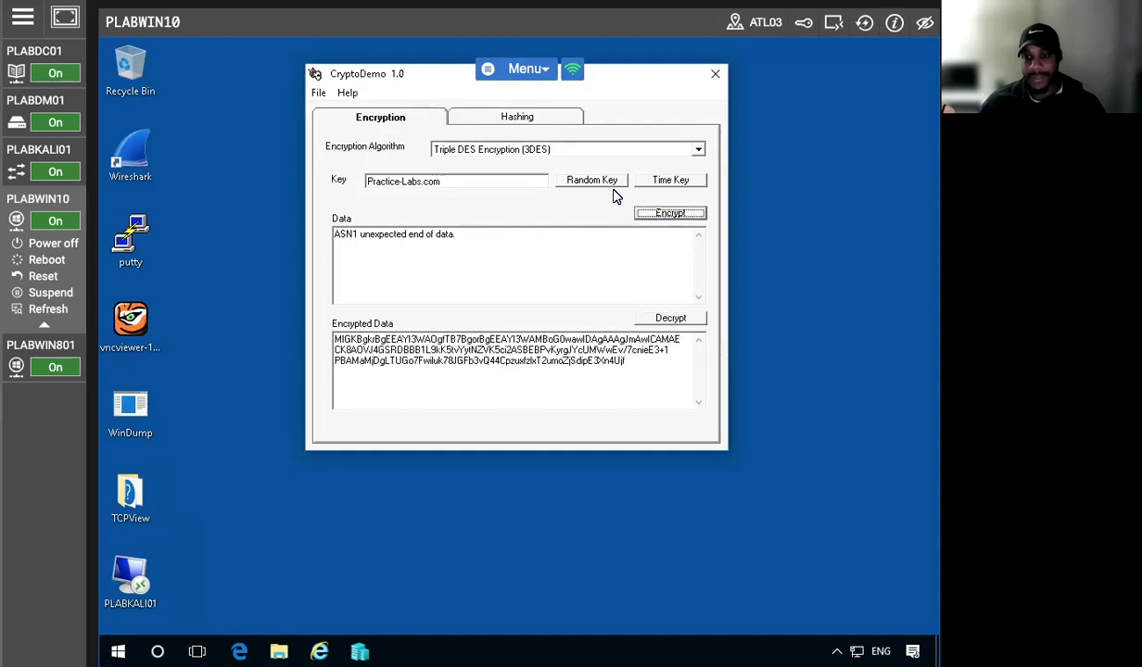
left_click(654, 320)
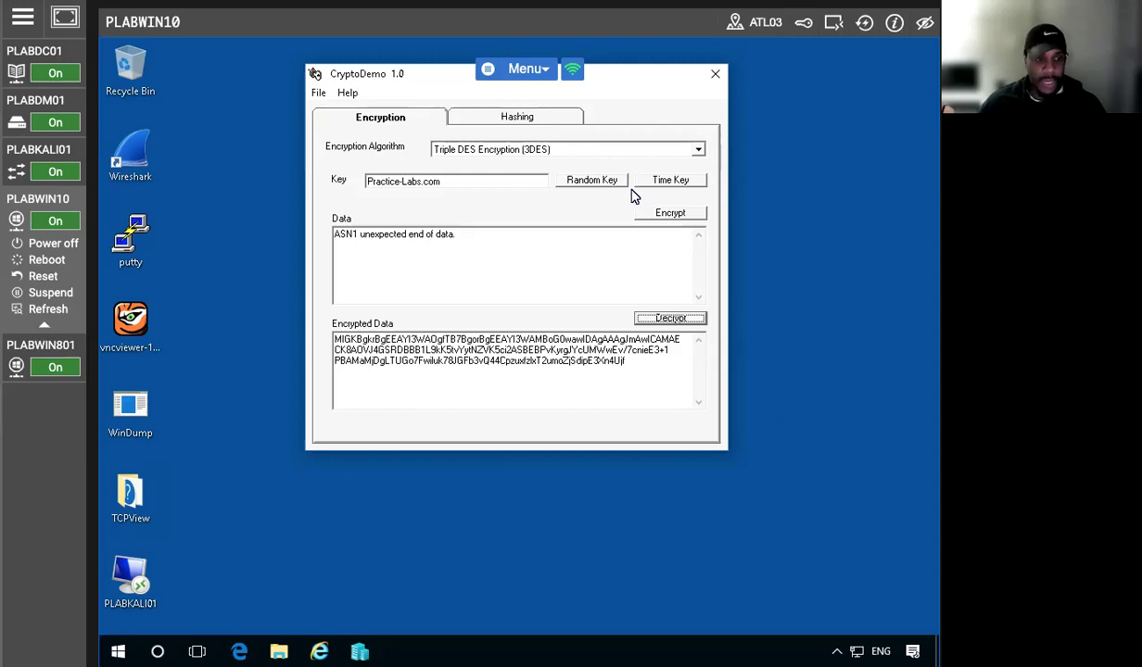
Delete the old ciphertext from Encrypted Data and the ASN1 error text from the Data box
left_click(326, 257)
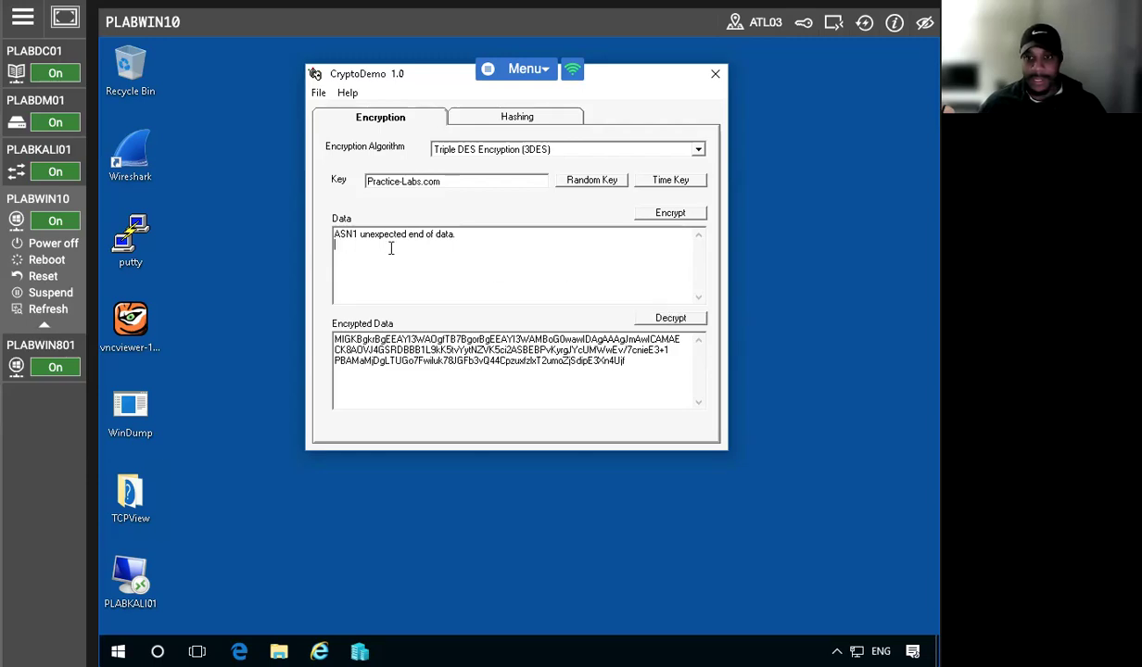
left_click_drag(639, 364, 281, 294)
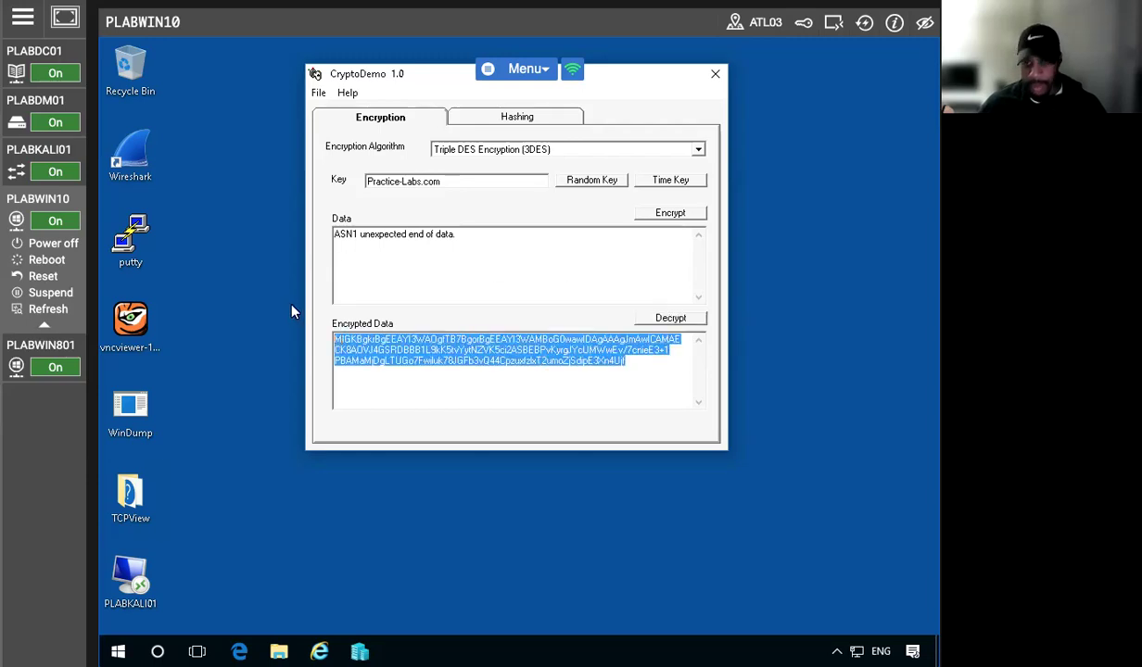
key("Delete")
double_click(374, 234)
left_click(374, 235)
left_click_drag(461, 234, 293, 234)
key("Delete")
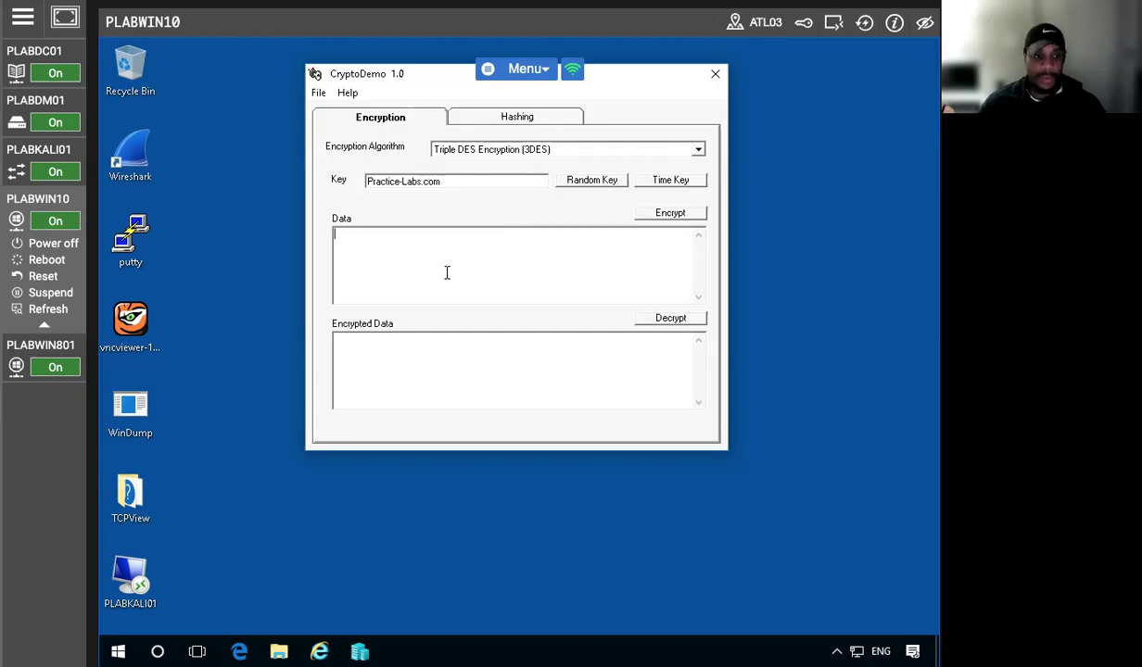
key("Return")
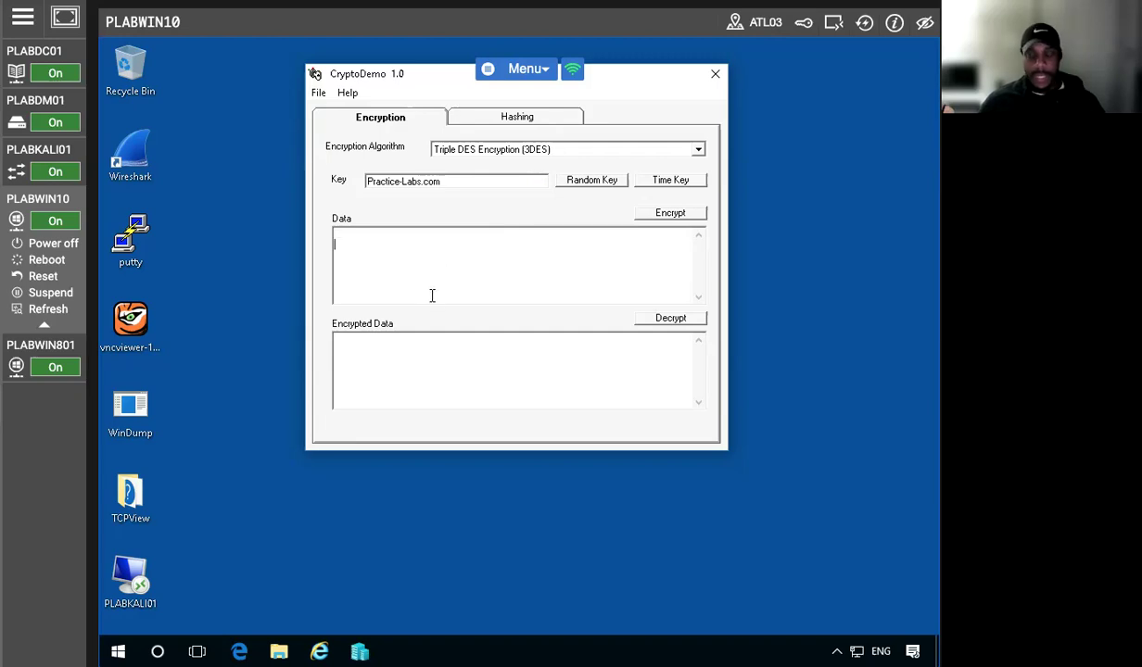
key("BackSpace")
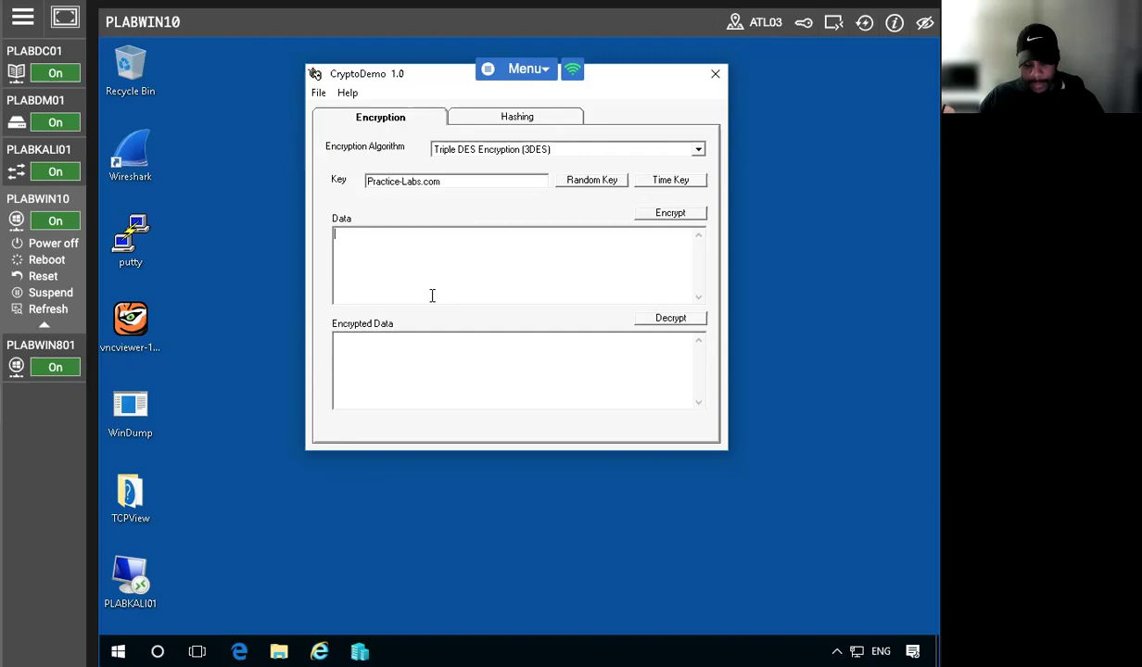
Type a message greeting someone by name, asking where they work and mentioning a funny environment
type("Mica")
key("BackSpace")
key("BackSpace")
key("BackSpace")
key("BackSpace")
type("Hi, Michael")
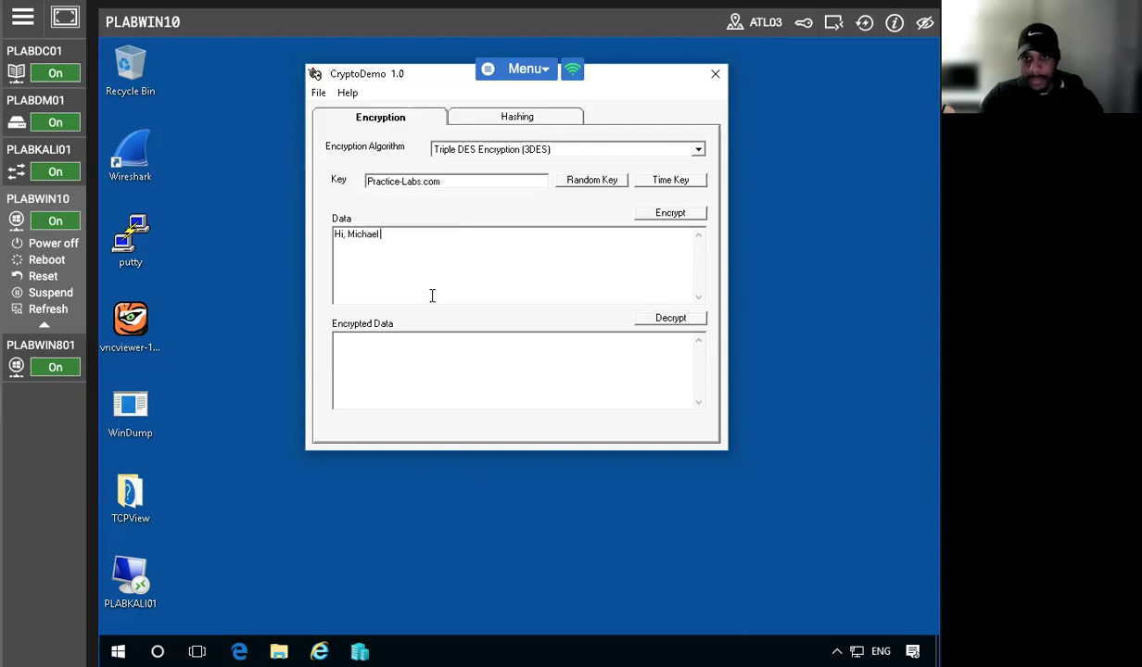
type(" Scott")
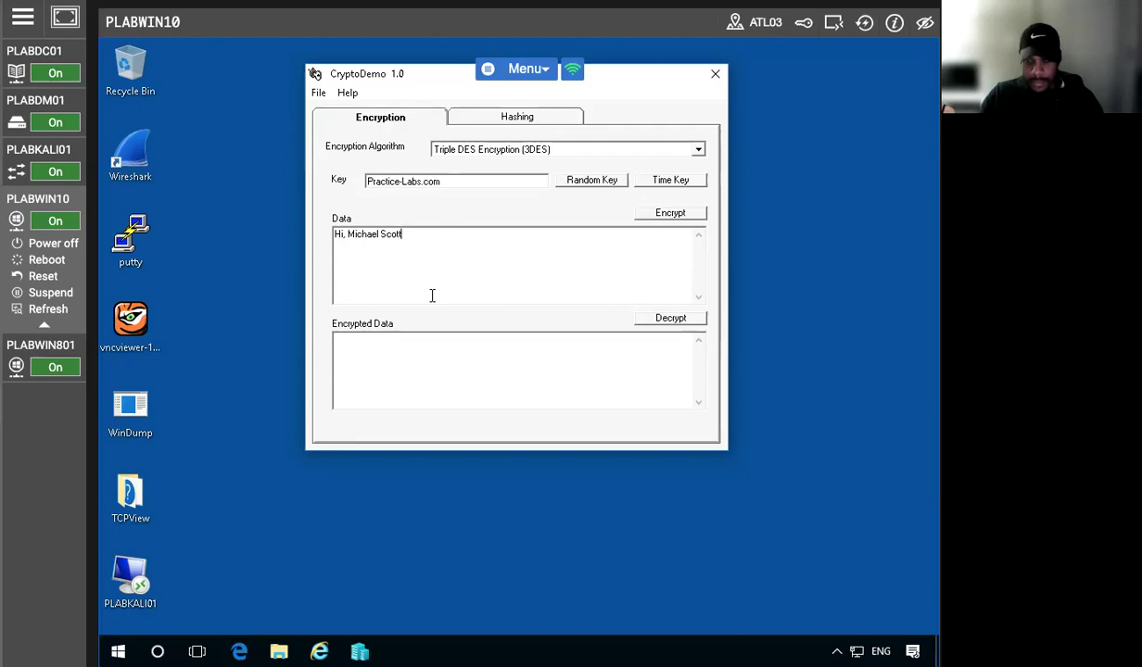
type("; where")
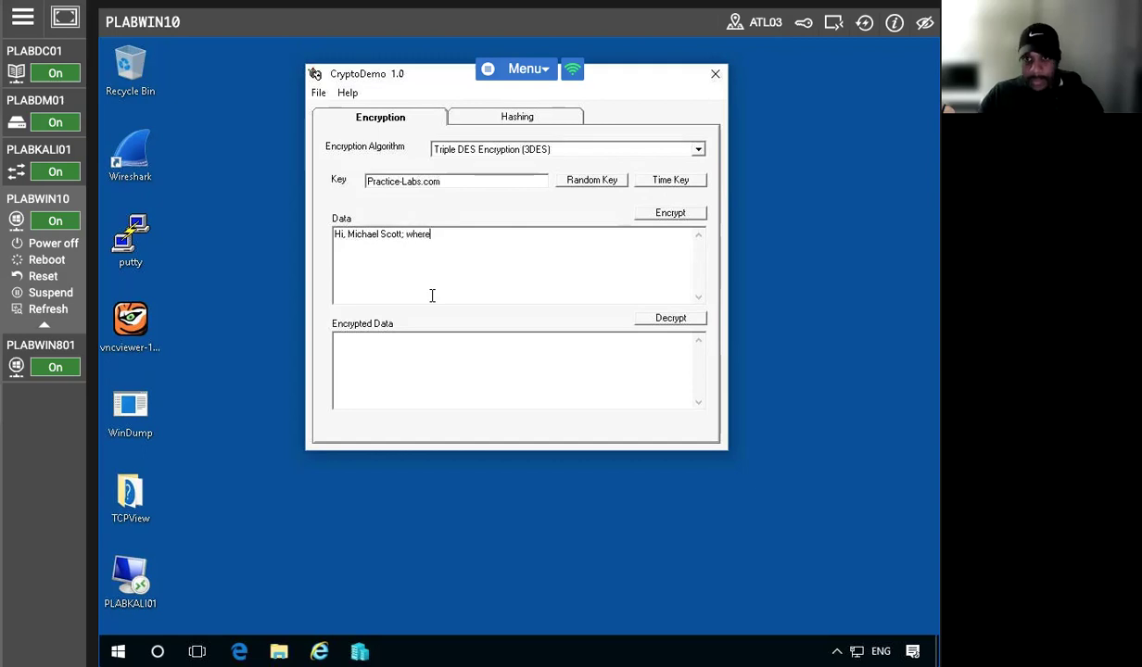
type(" do yo work")
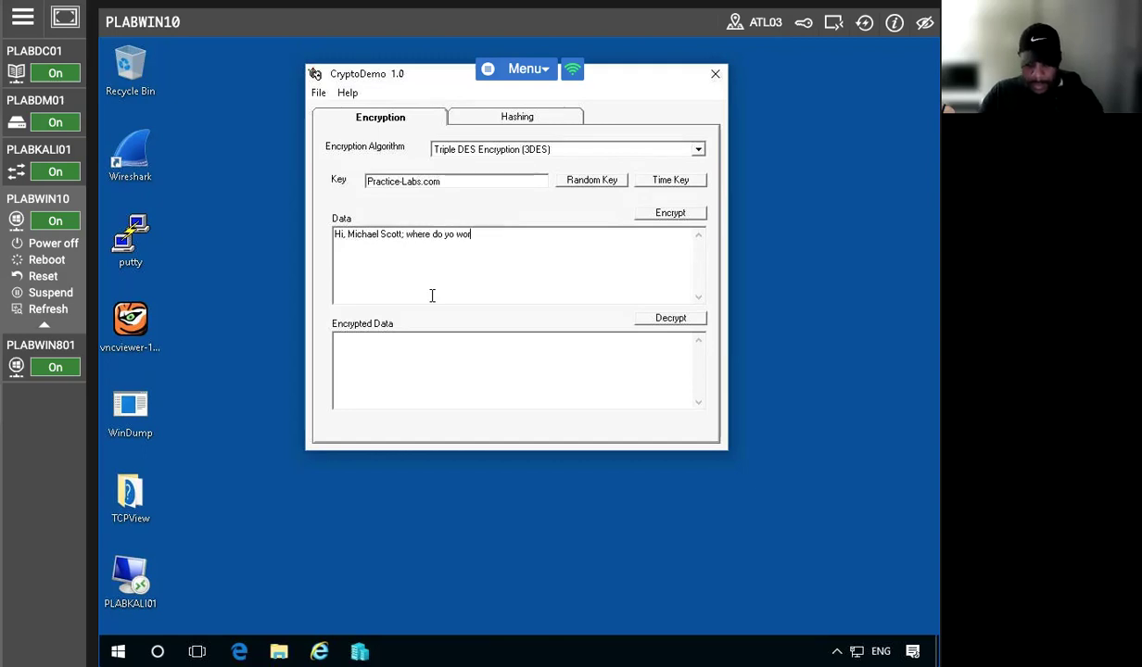
key("BackSpace")
key("BackSpace")
key("BackSpace")
key("BackSpace")
key("BackSpace")
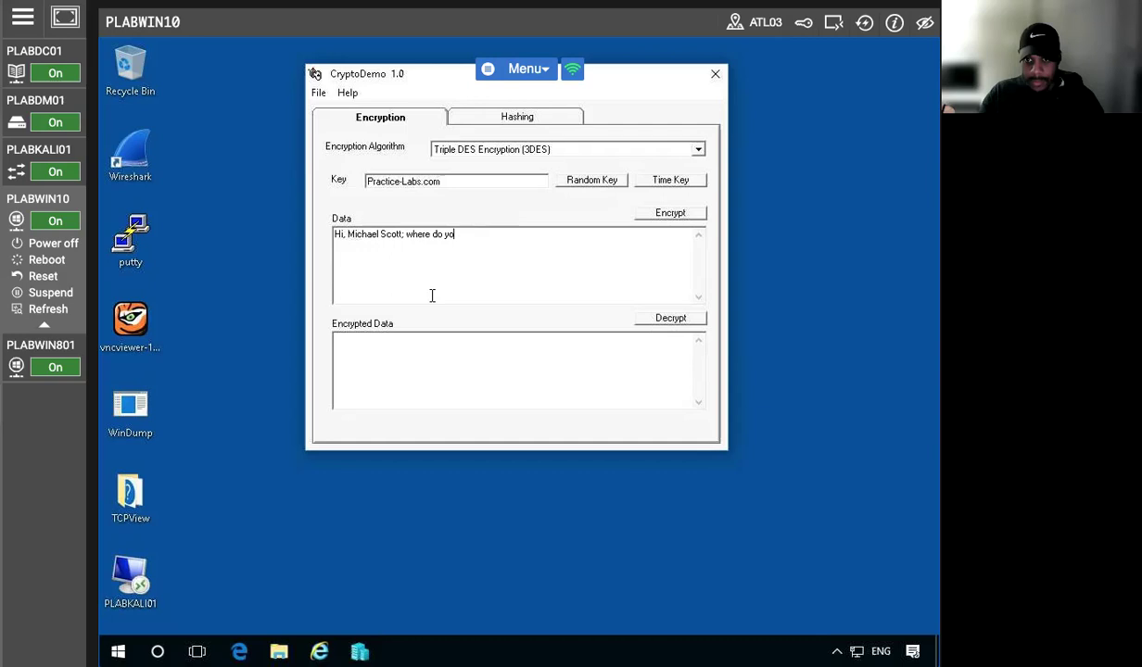
type("u work")
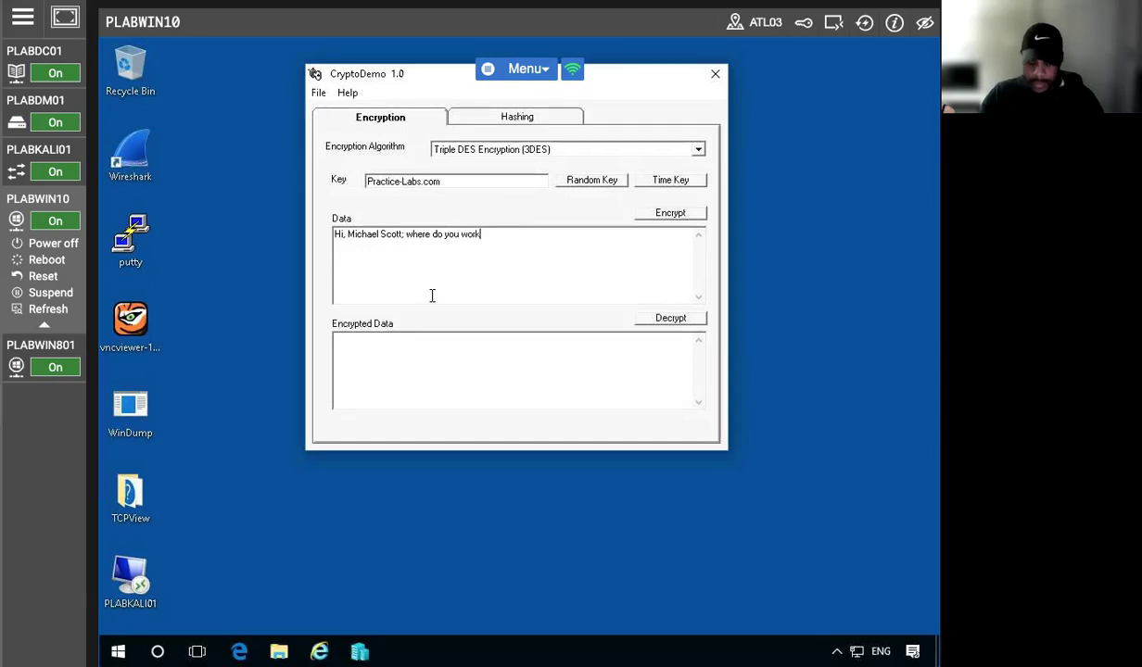
type("?  ")
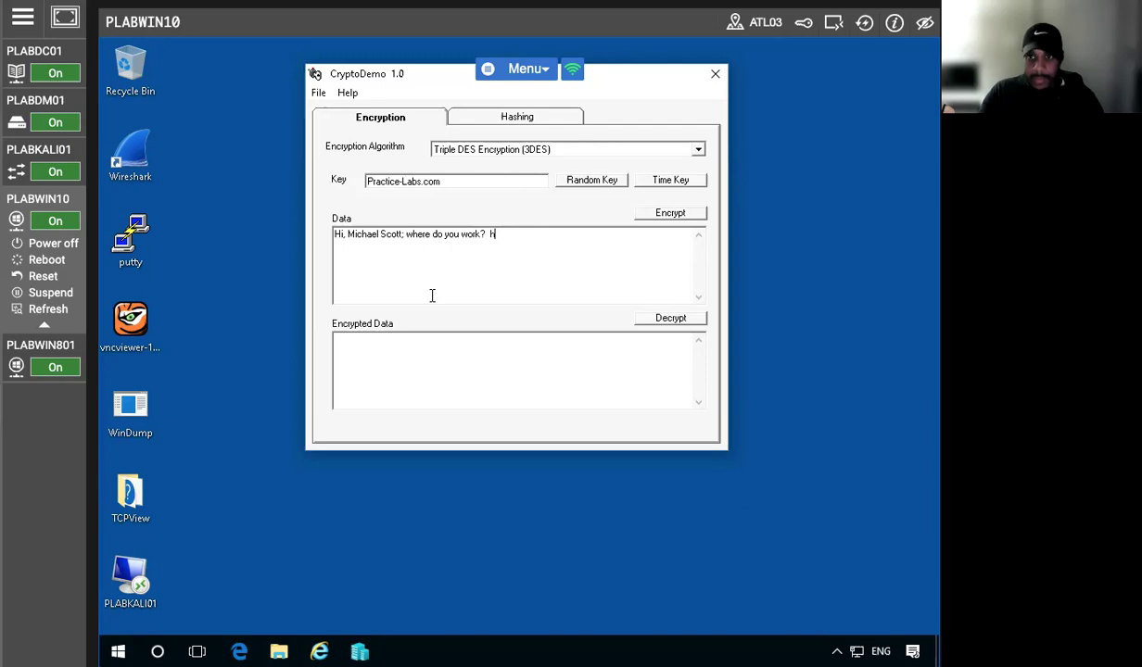
type("I heard")
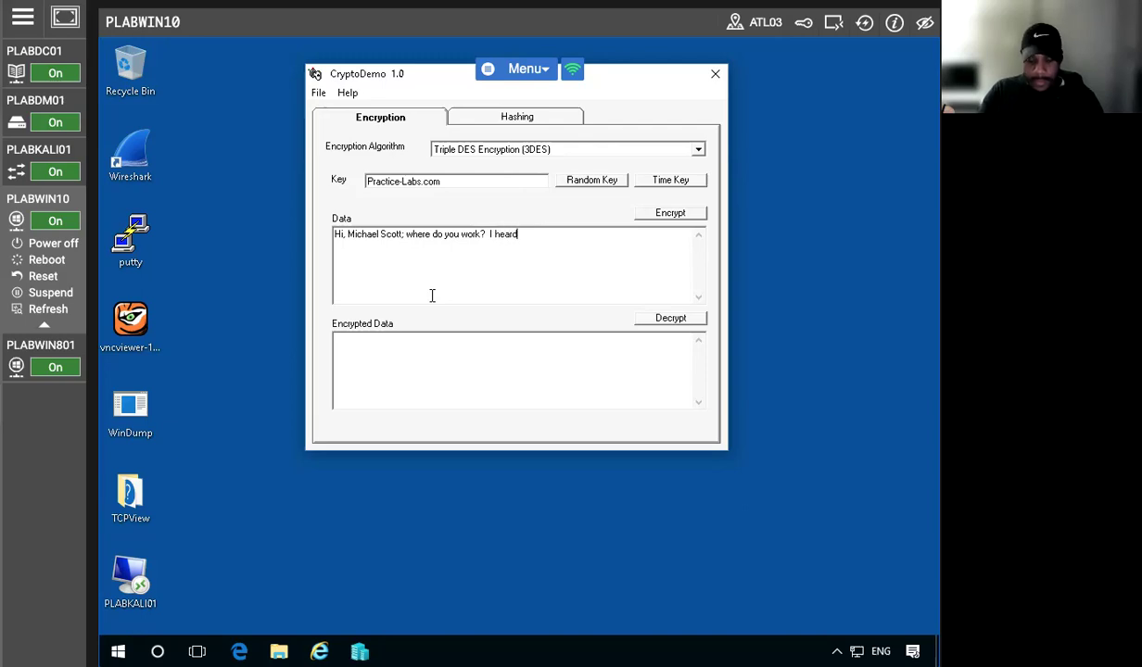
type(" it was a")
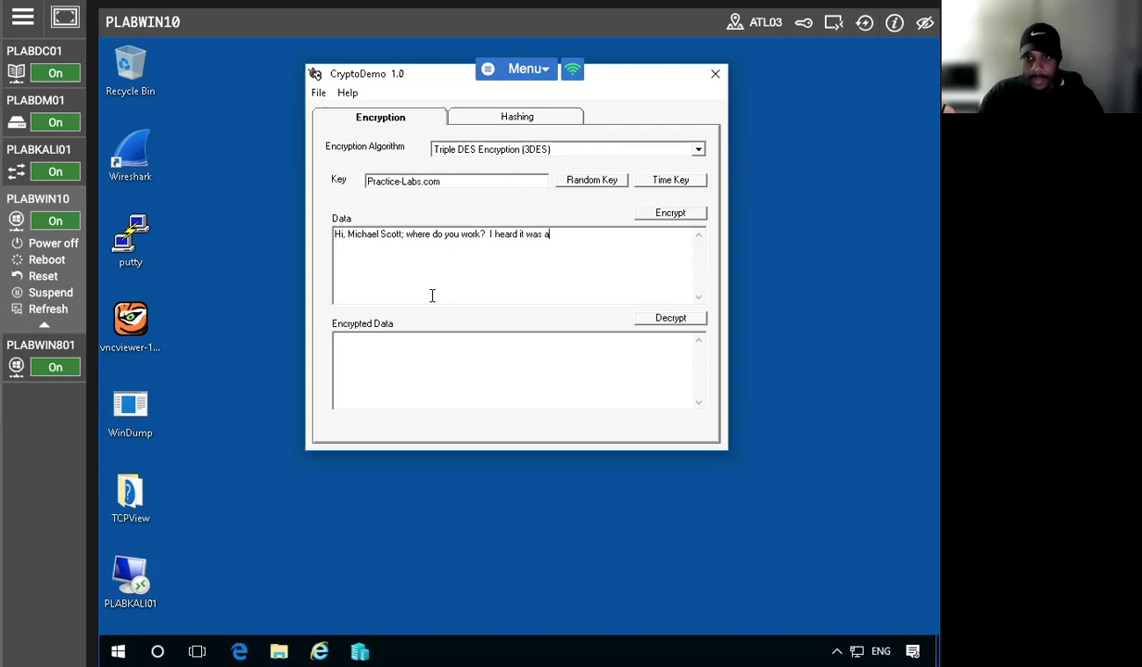
type(" fun place")
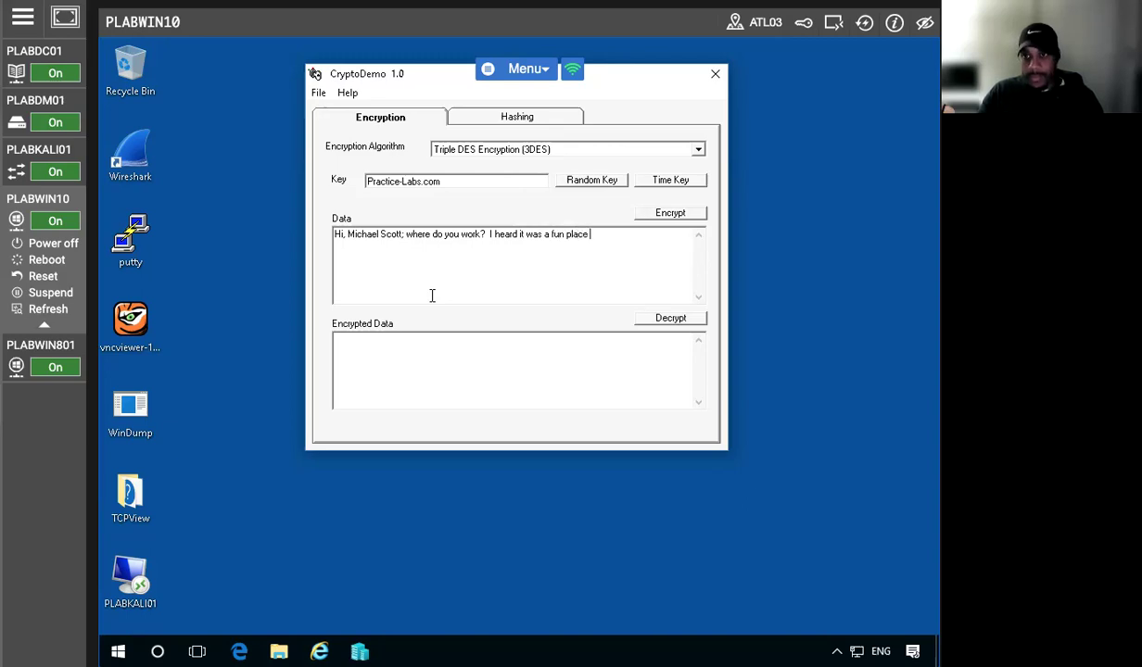
key("BackSpace")
key("BackSpace")
key("BackSpace")
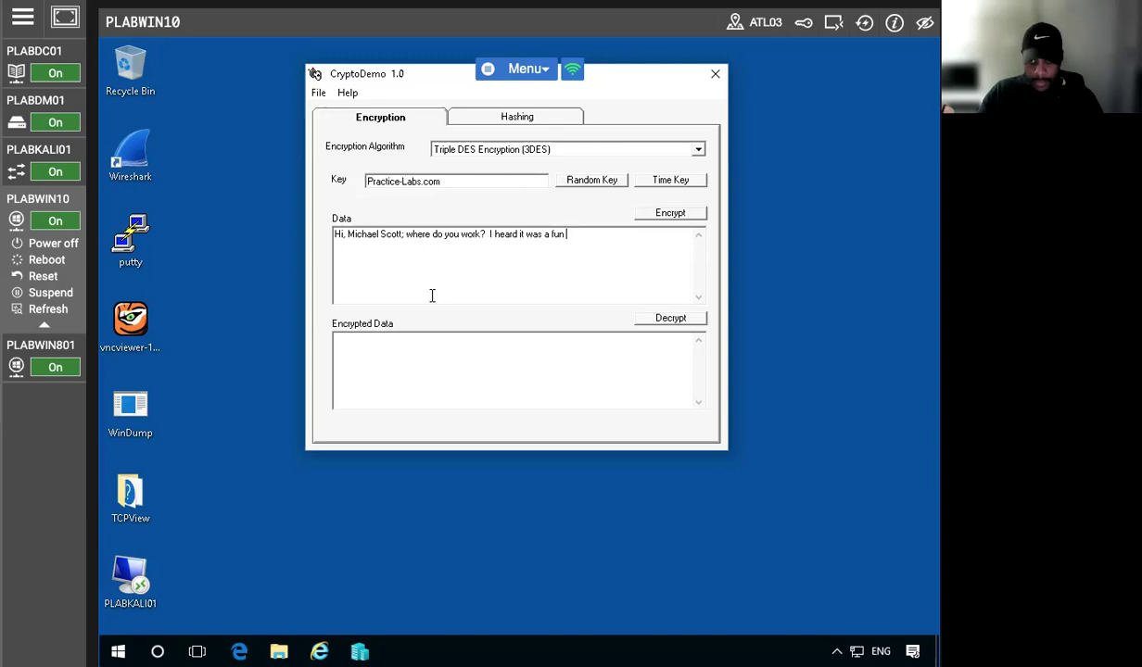
type("ny env")
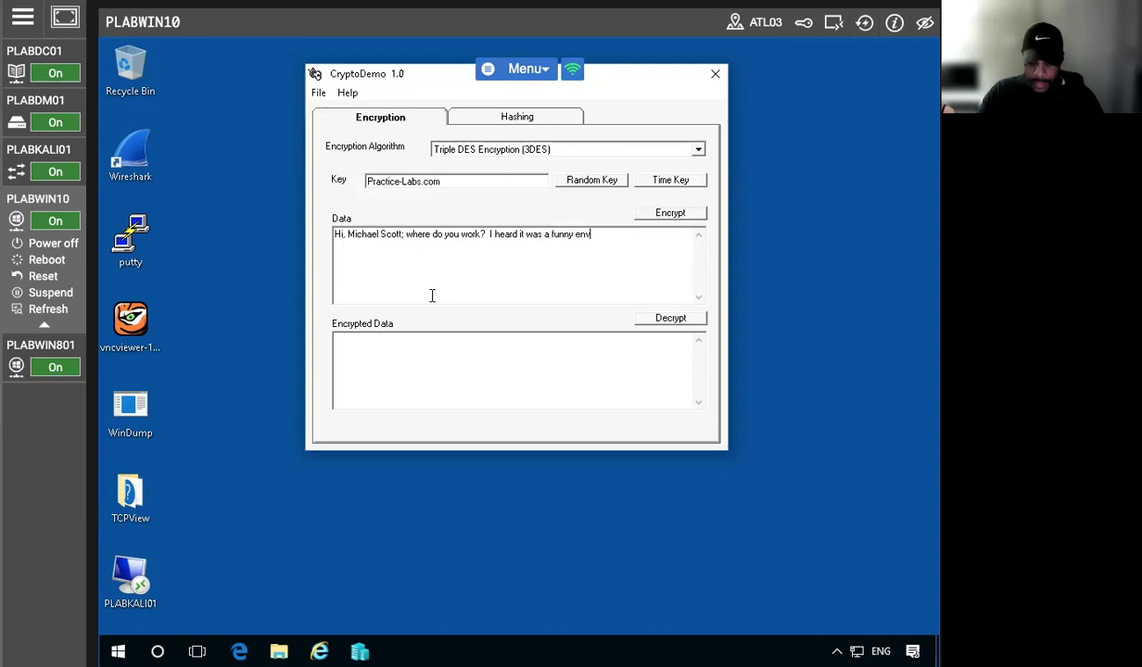
type("ironment")
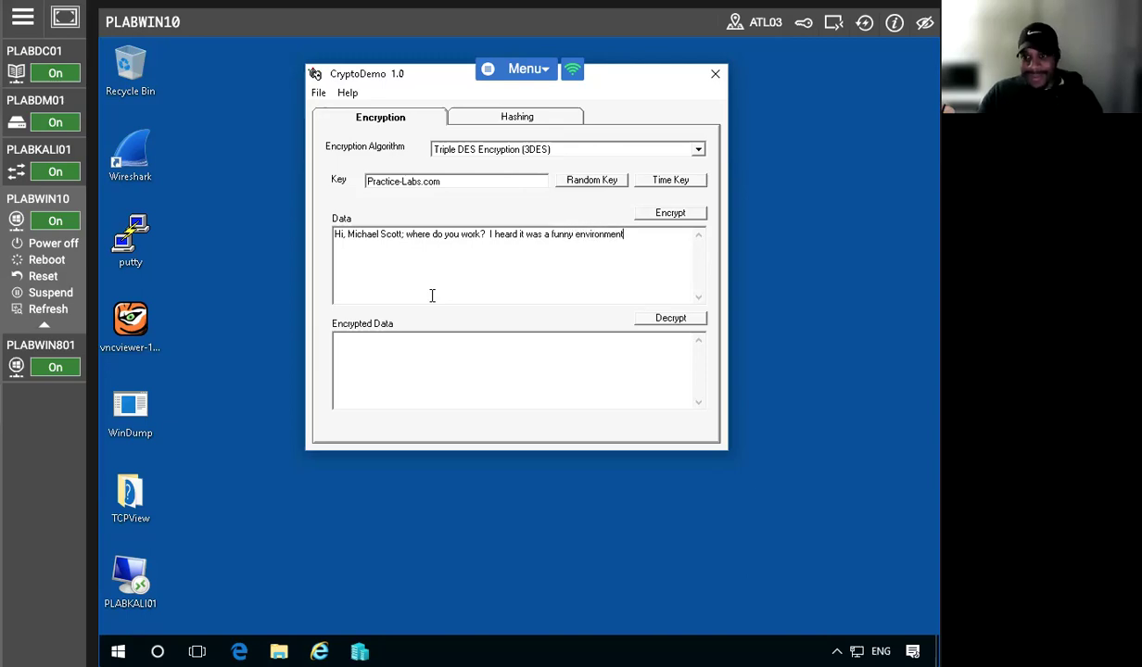
type(".")
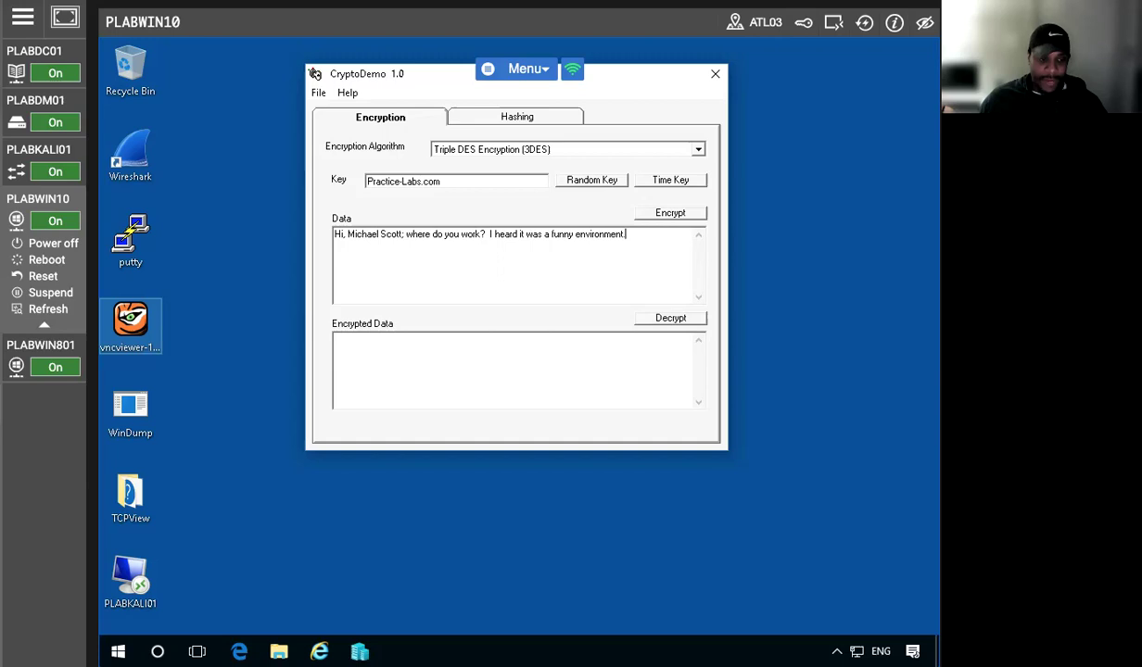
Generate random keys repeatedly, try a time-based key, then settle on a fresh random key
left_click(592, 181)
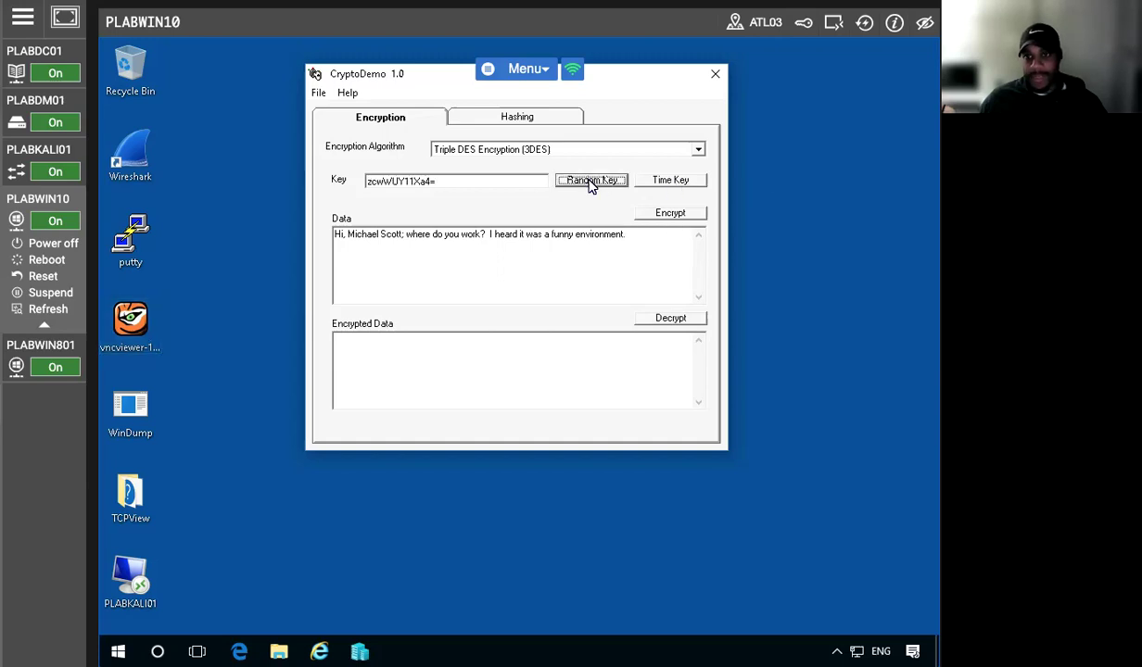
left_click(592, 182)
left_click(591, 182)
left_click(592, 181)
left_click(591, 182)
left_click(591, 182)
left_click(591, 181)
left_click(592, 182)
left_click(591, 182)
left_click(591, 182)
left_click(592, 182)
left_click(591, 181)
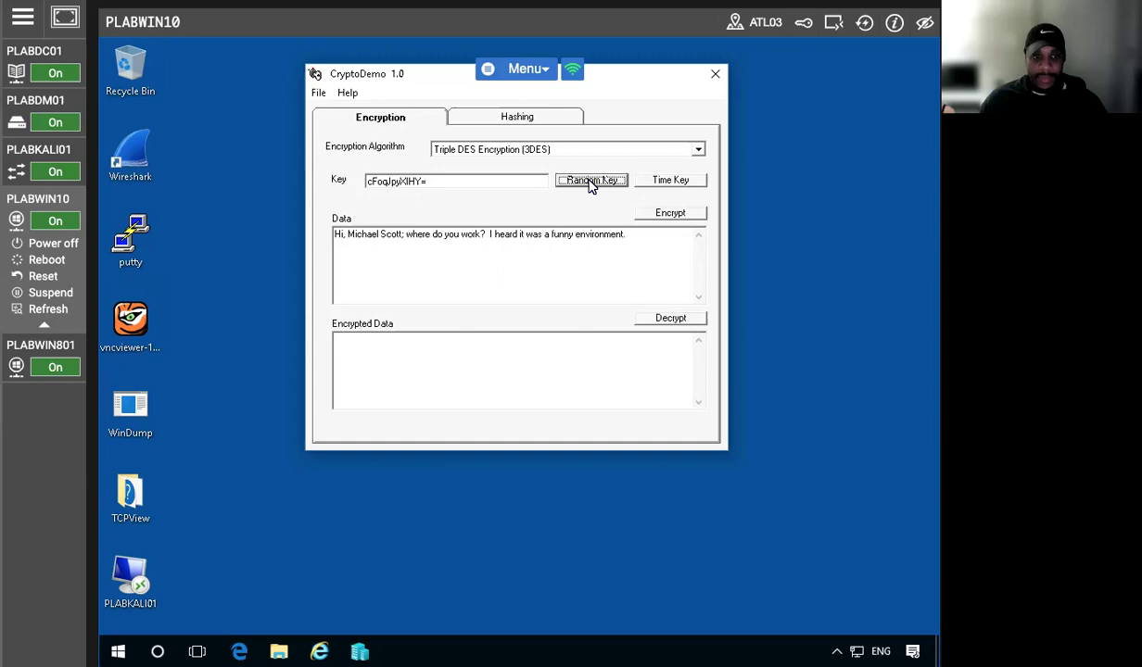
left_click(670, 181)
left_click(670, 181)
left_click(584, 181)
left_click(665, 180)
left_click(562, 183)
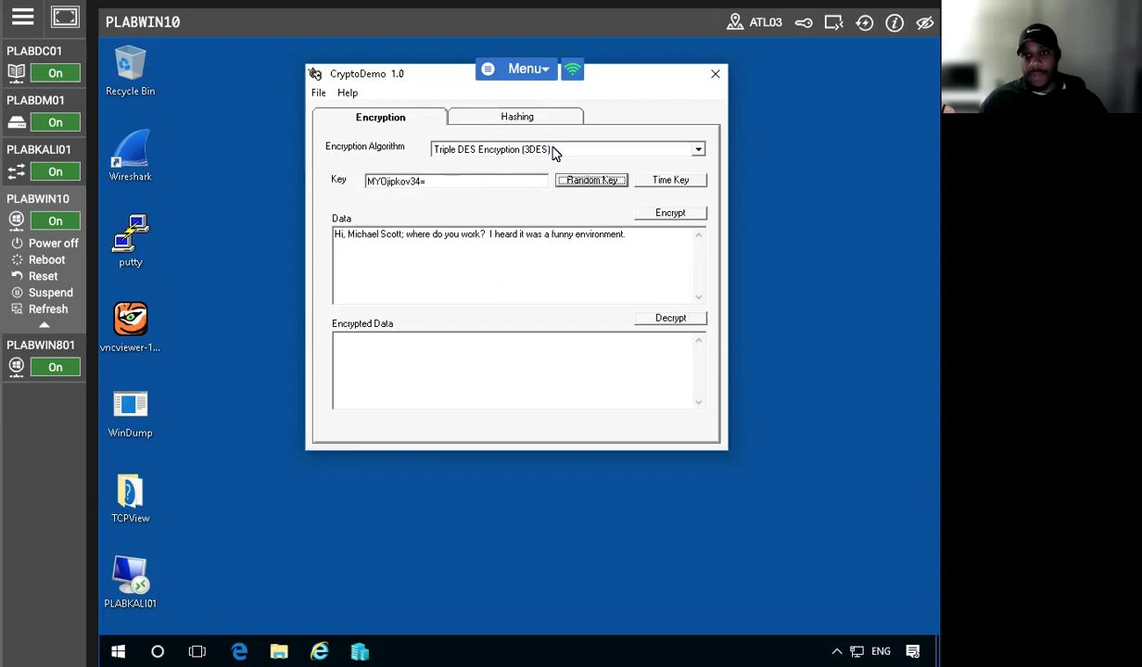
Try RSA RC4, then switch the algorithm to RSA RC2 and generate several random keys
left_click(554, 154)
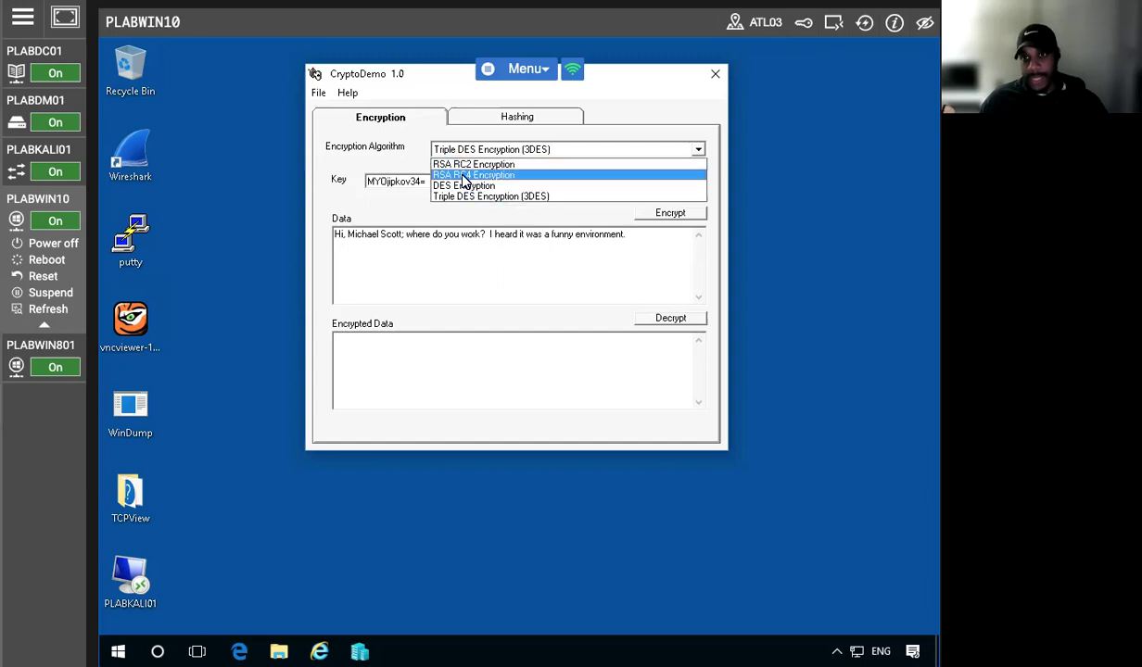
left_click(455, 162)
left_click(598, 181)
left_click(658, 180)
left_click(562, 181)
left_click(527, 150)
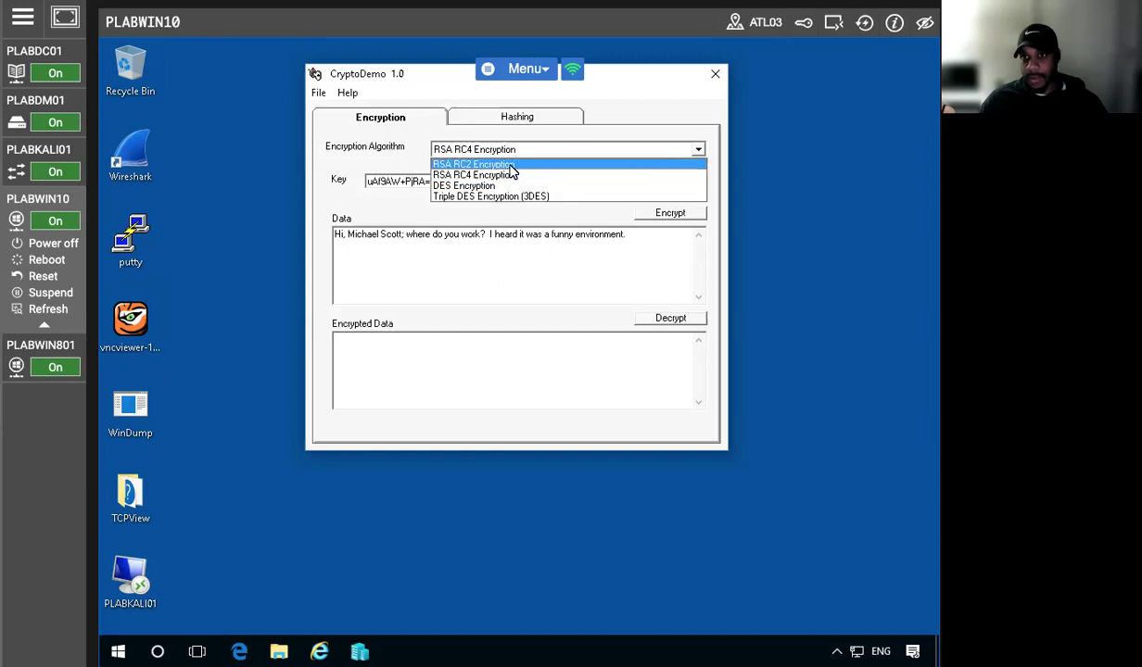
left_click(498, 174)
left_click(584, 182)
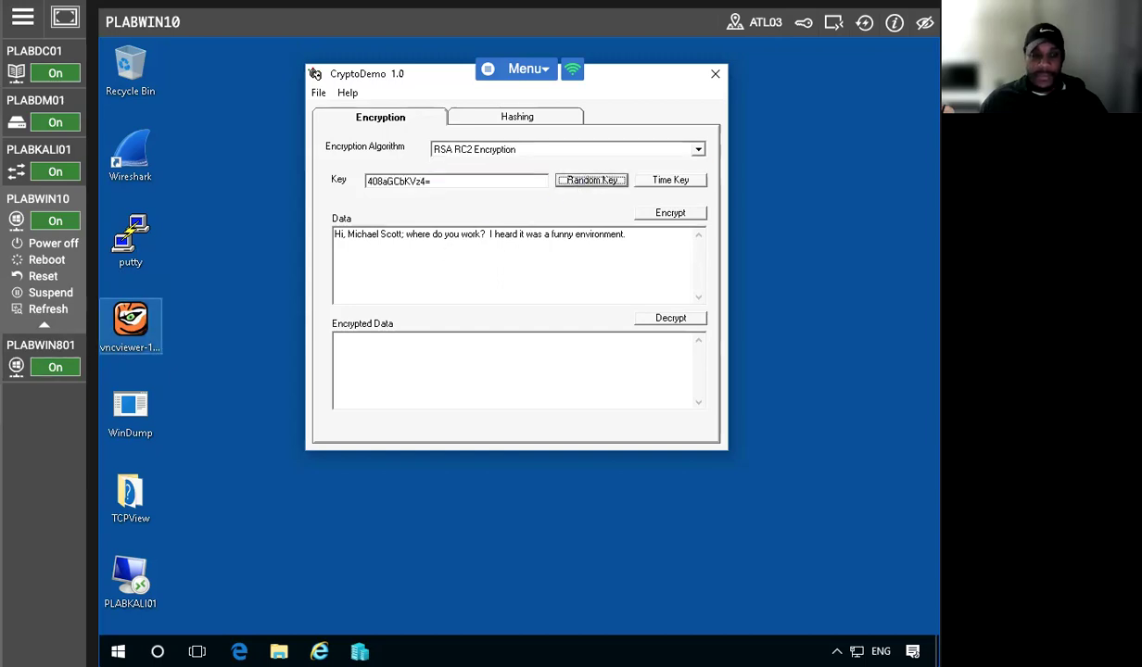
left_click(567, 183)
left_click(571, 182)
left_click(572, 183)
left_click(572, 184)
left_click(572, 183)
left_click(572, 183)
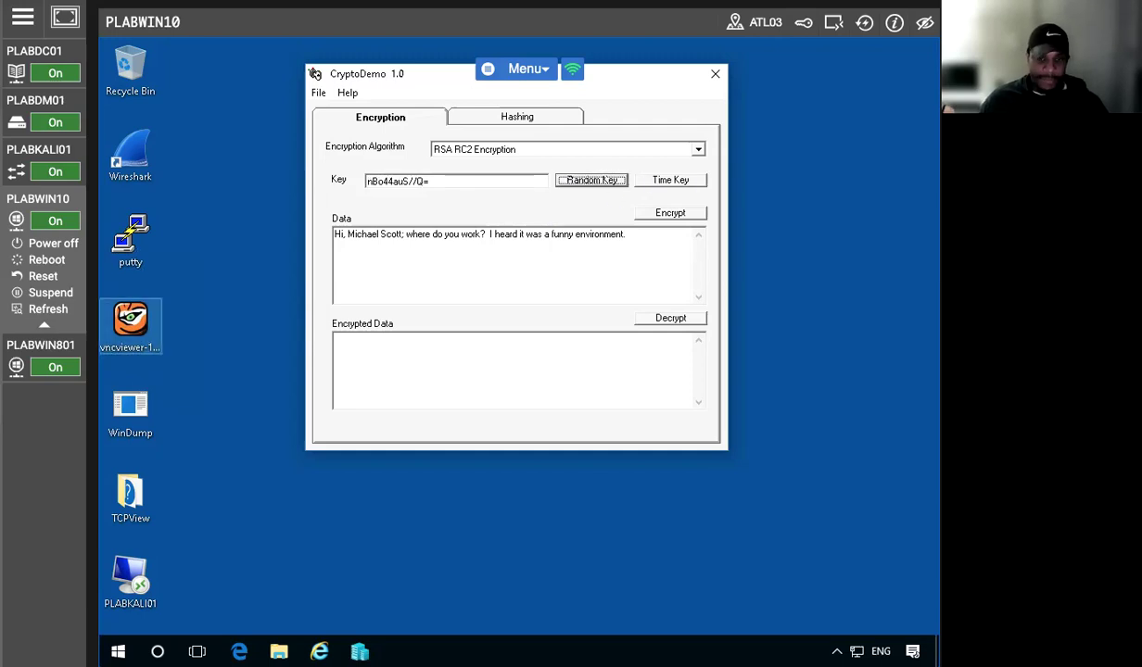
Encrypt the message with RSA RC2 repeatedly to produce new ciphertext
left_click(640, 213)
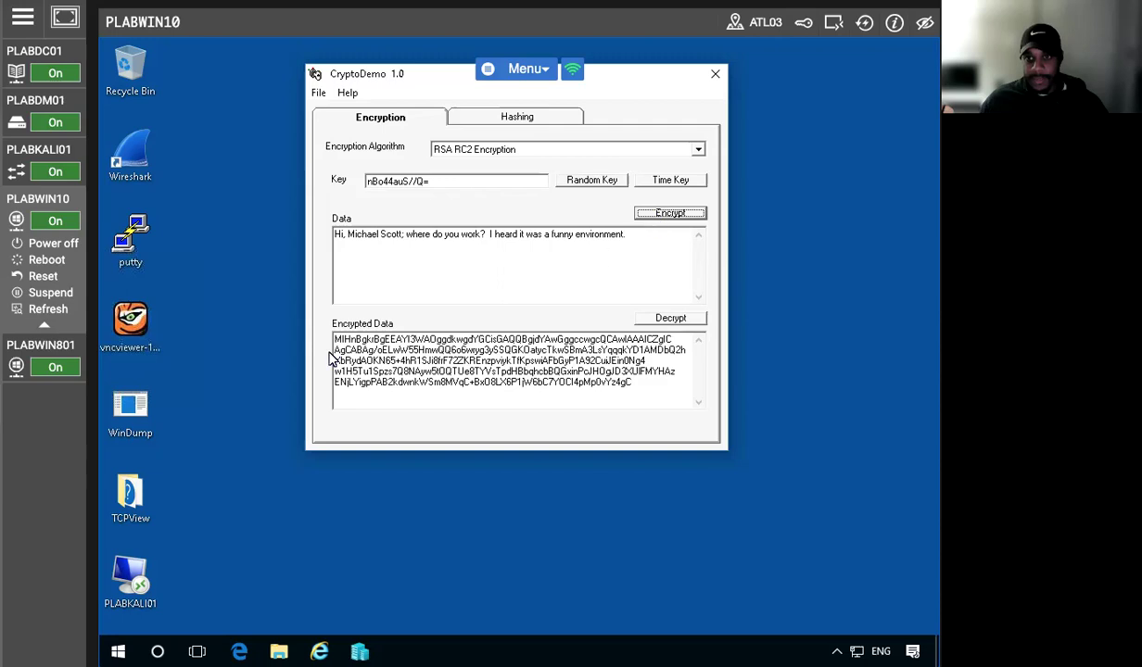
left_click(664, 219)
left_click(664, 219)
left_click(665, 219)
left_click(664, 218)
left_click(664, 218)
left_click(665, 219)
left_click(665, 219)
left_click(665, 219)
left_click(665, 219)
left_click(664, 218)
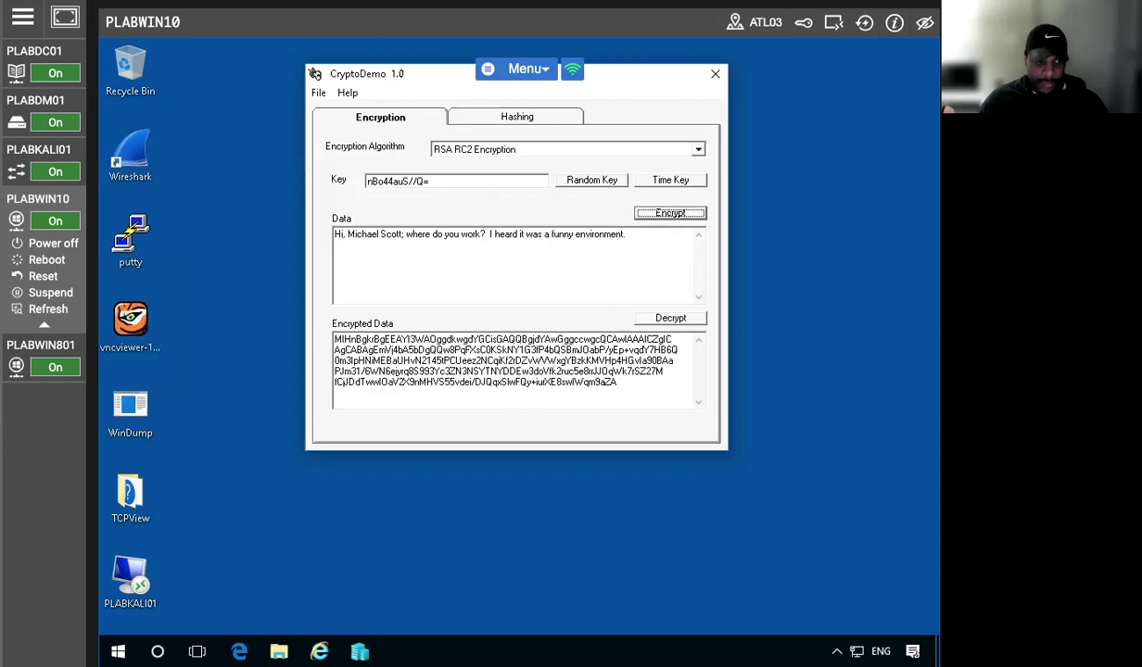
Switch to a time-based key and move on to the Hashing tab
left_click(668, 180)
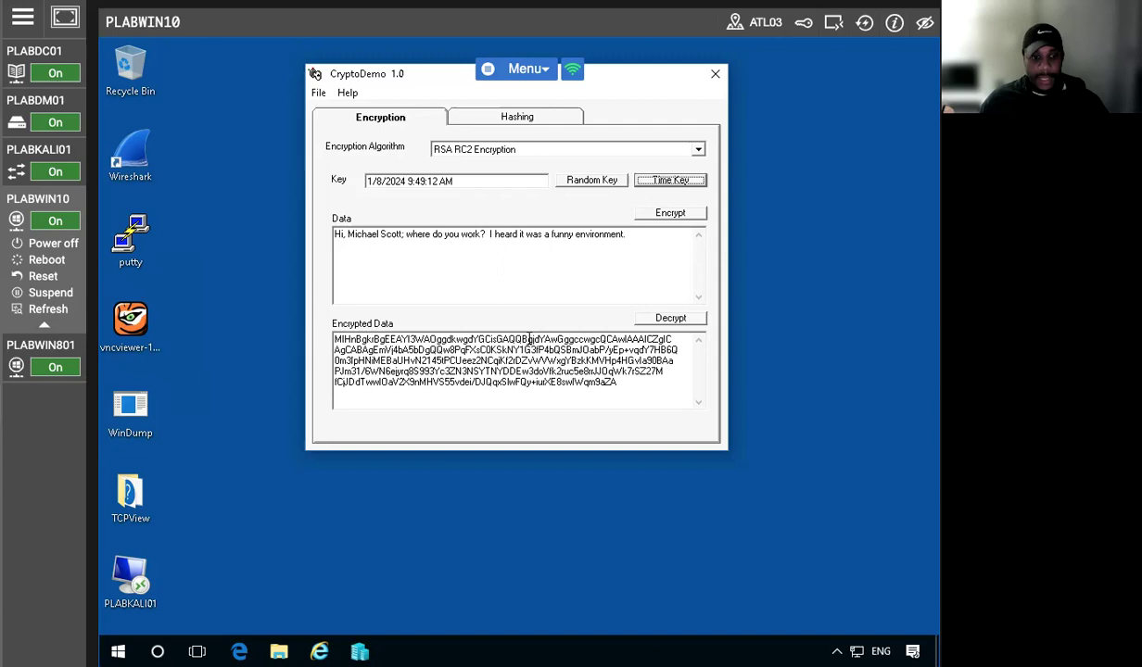
left_click(496, 235)
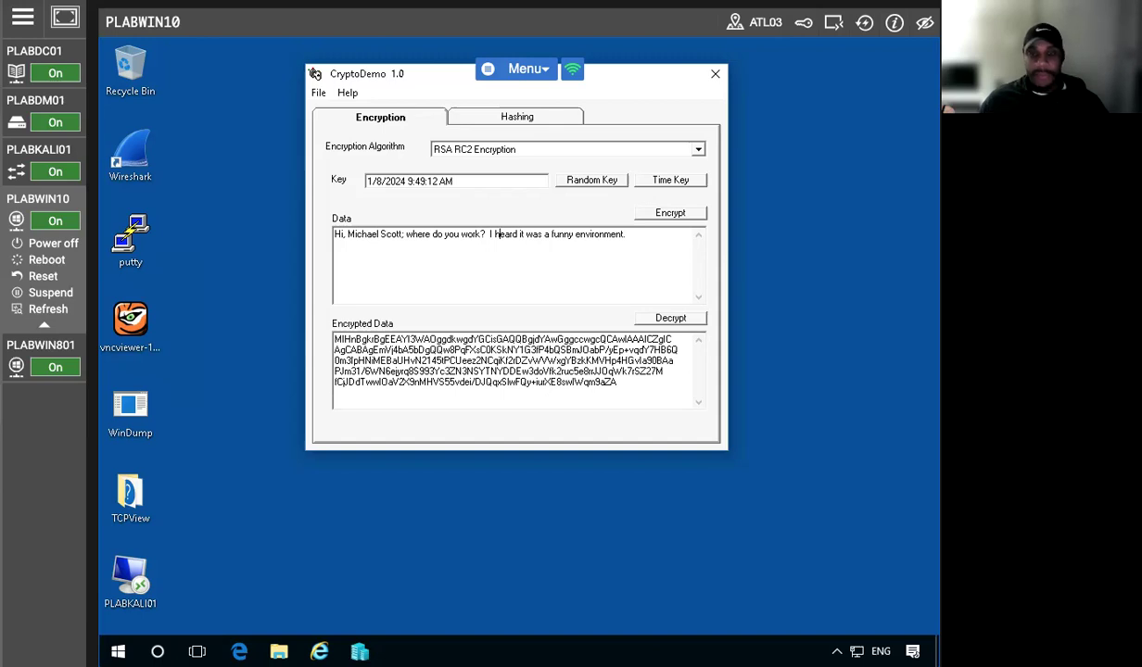
left_click(517, 116)
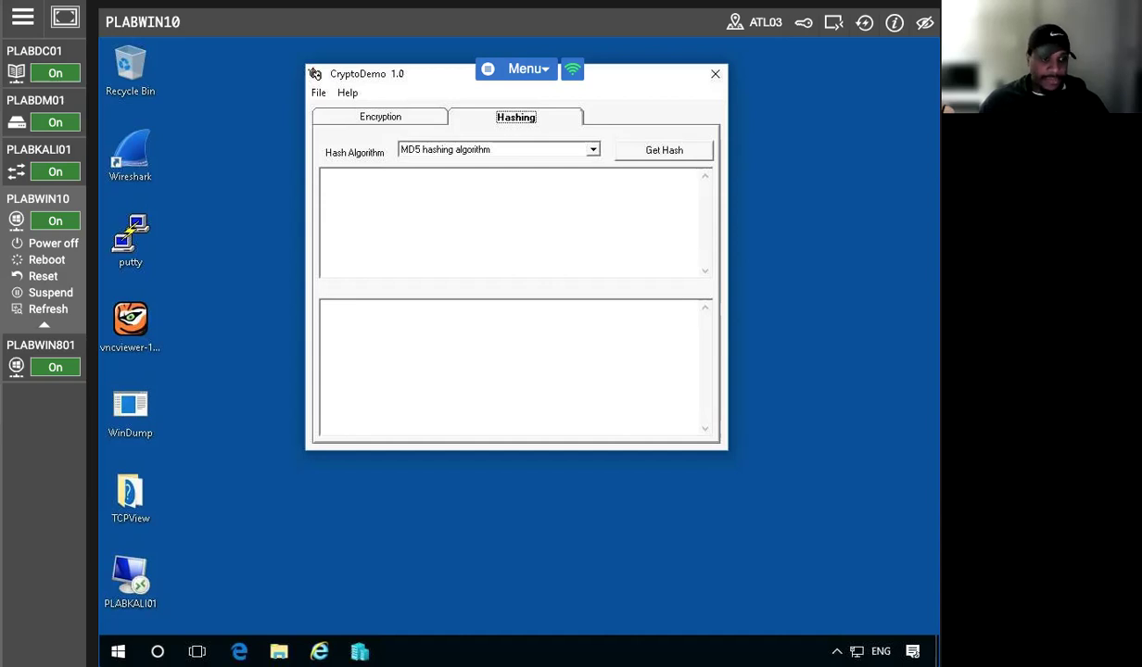
Type a message congratulating a colleague on promotion to assistant manager; MD5 hash 67729B17DA1949ADE24B7F27BAB1D667
left_click(414, 213)
type("Congr")
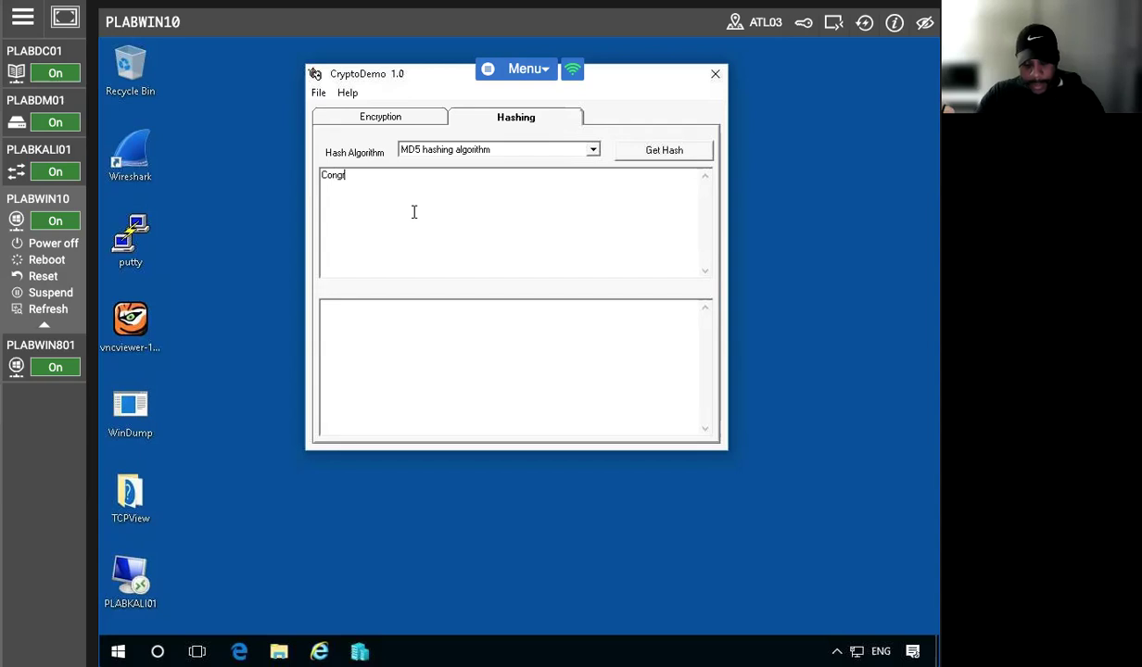
type("atulatio")
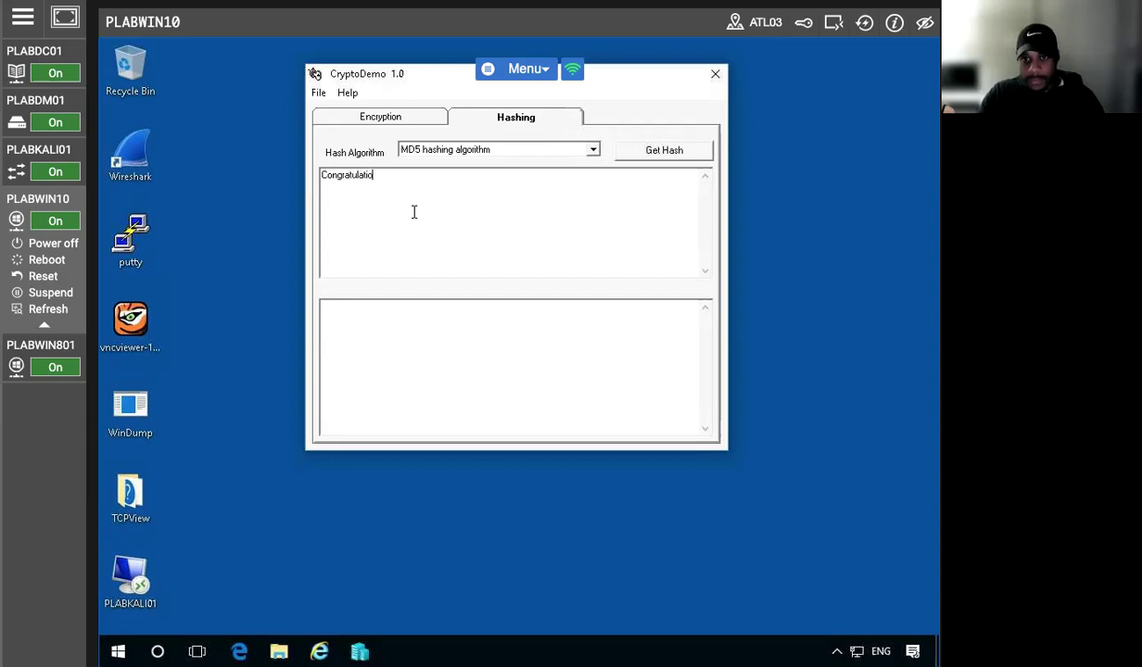
type("ns")
key("BackSpace")
key("BackSpace")
key("BackSpace")
type("on, Dewight")
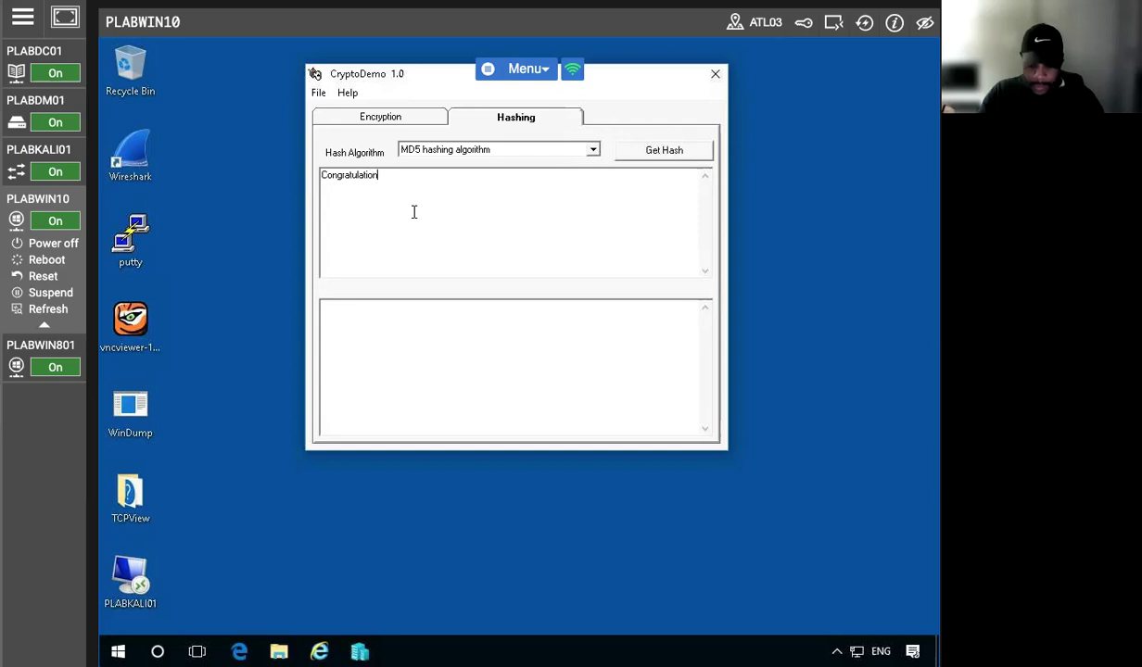
key("BackSpace")
key("BackSpace")
key("BackSpace")
key("BackSpace")
key("BackSpace")
key("BackSpace")
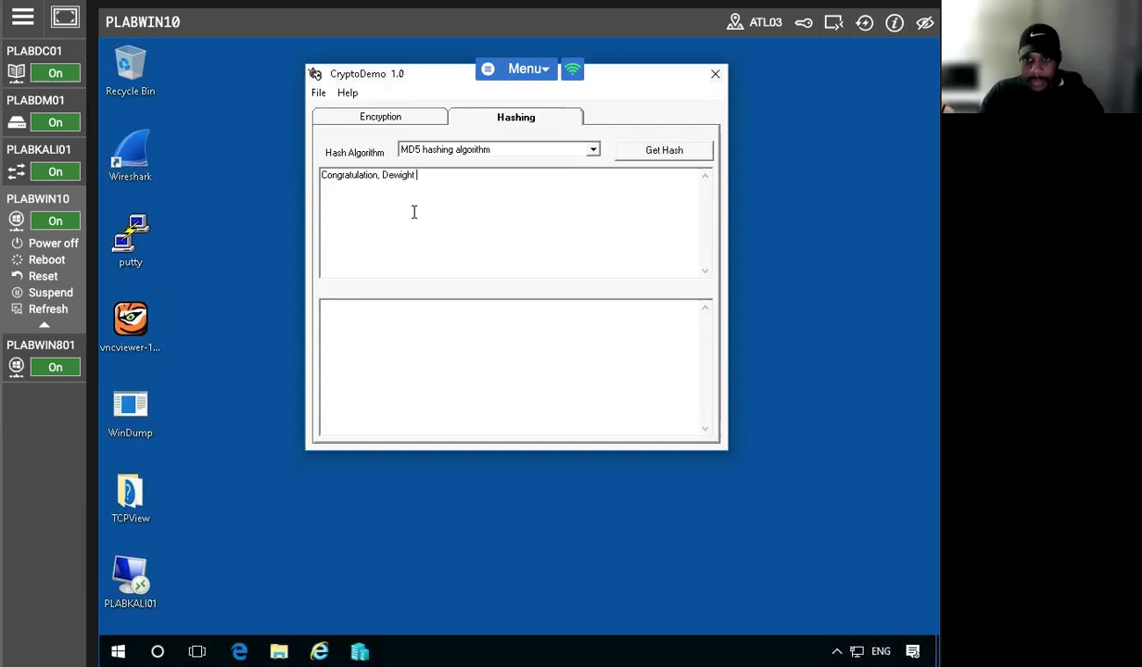
type("wi")
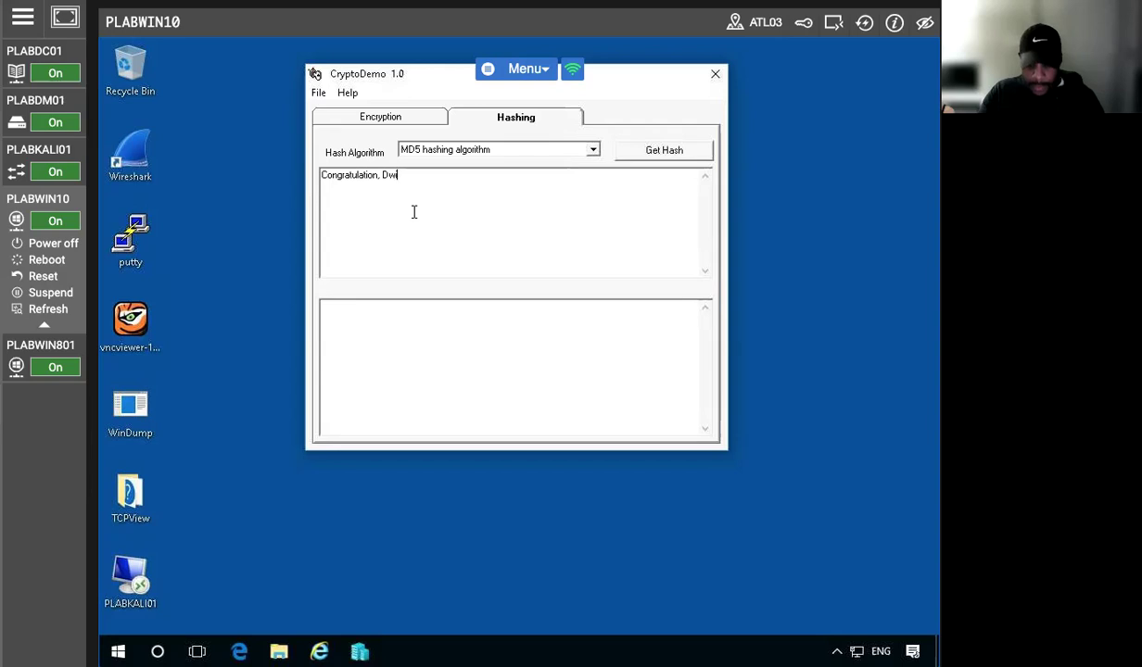
type("ght you")
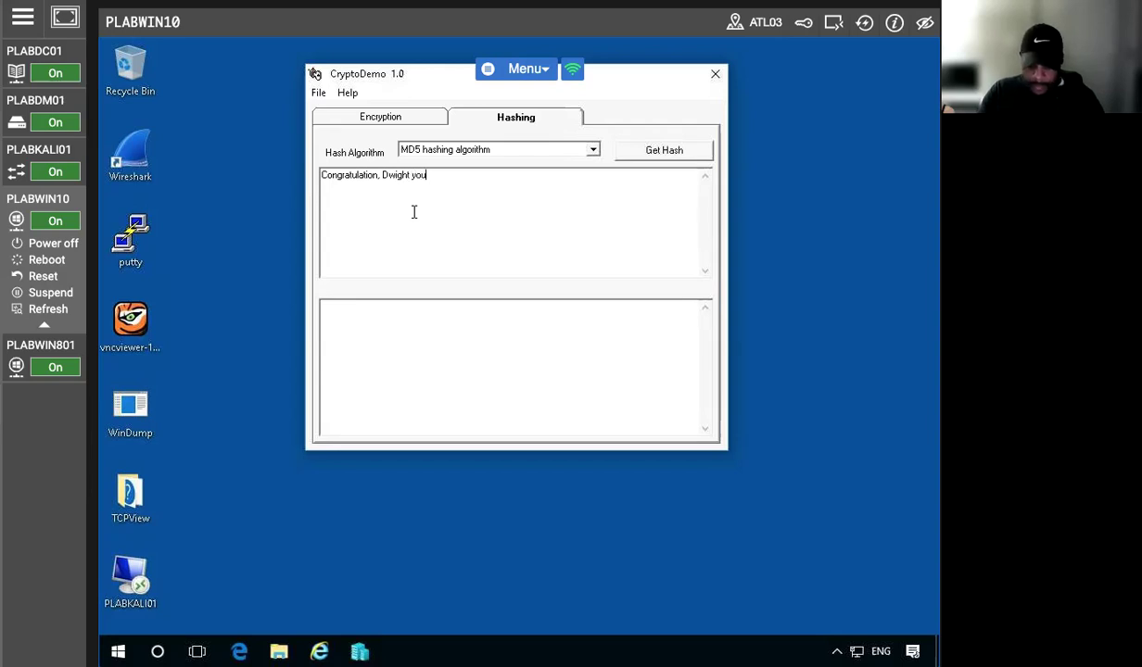
type(" got the prom")
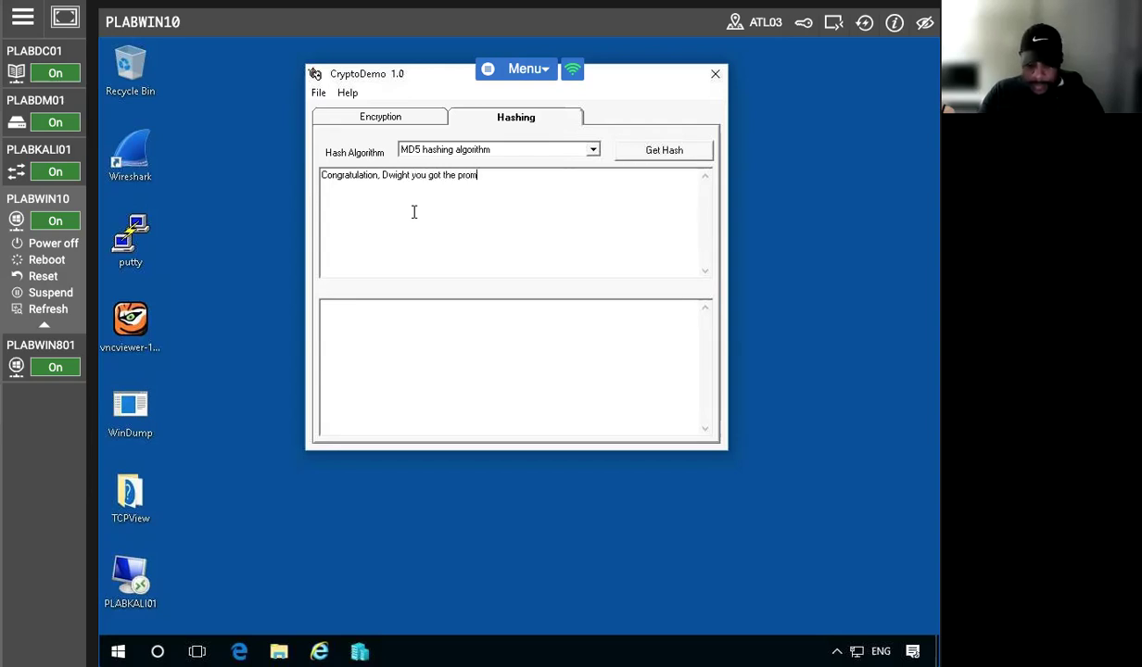
type("otion to")
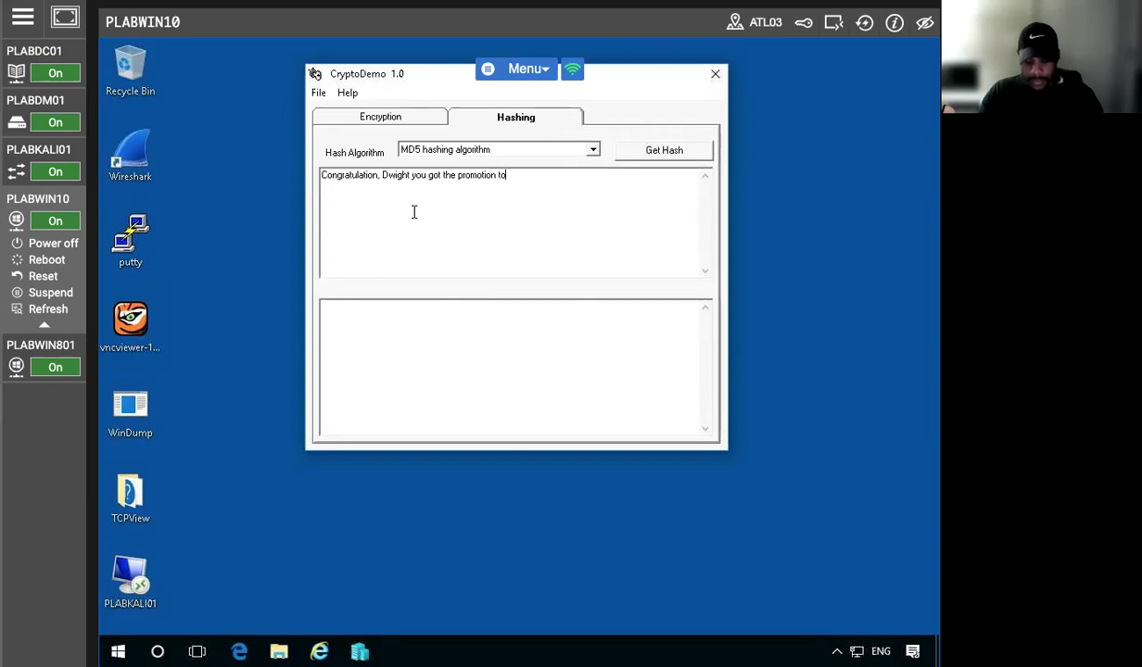
type(" assis")
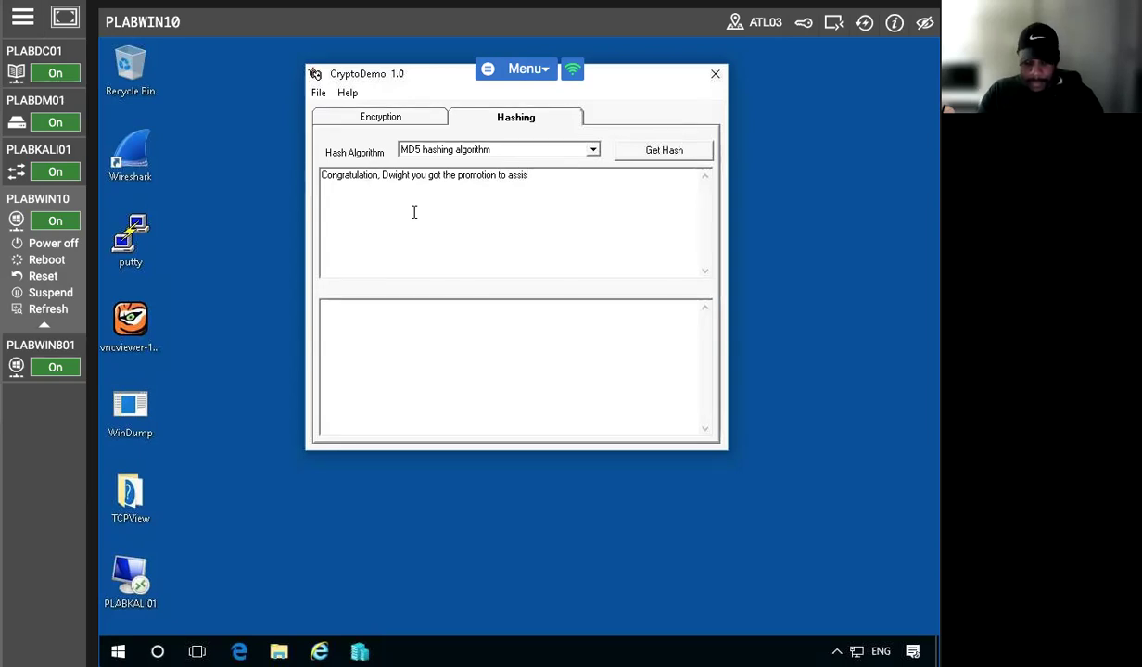
type("tant manager over")
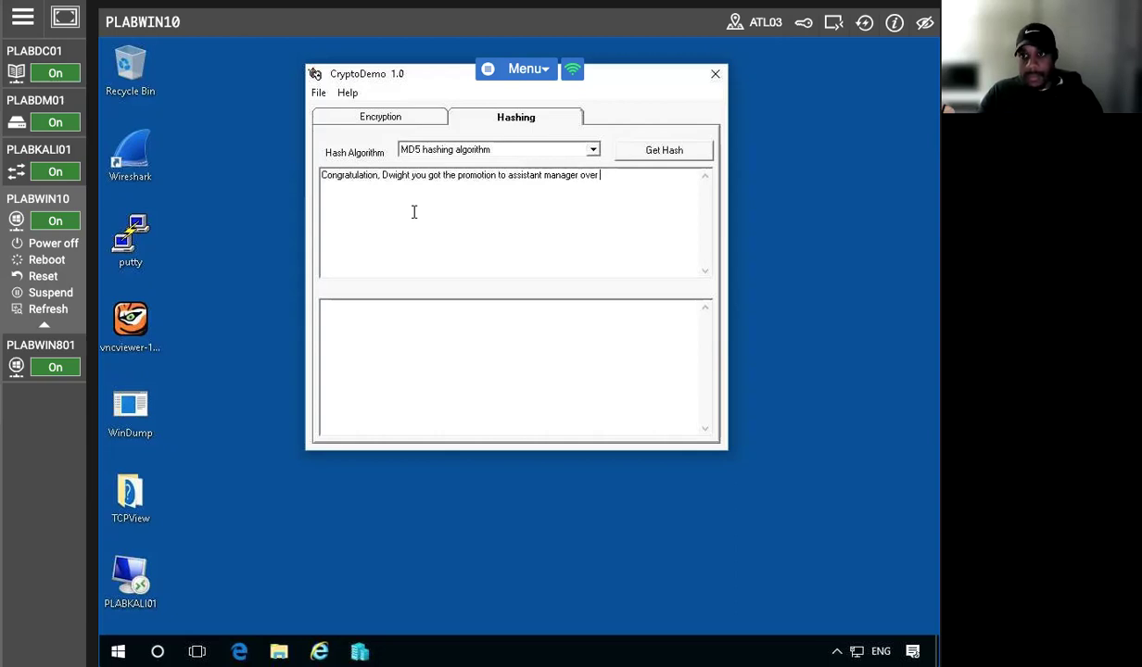
type("John")
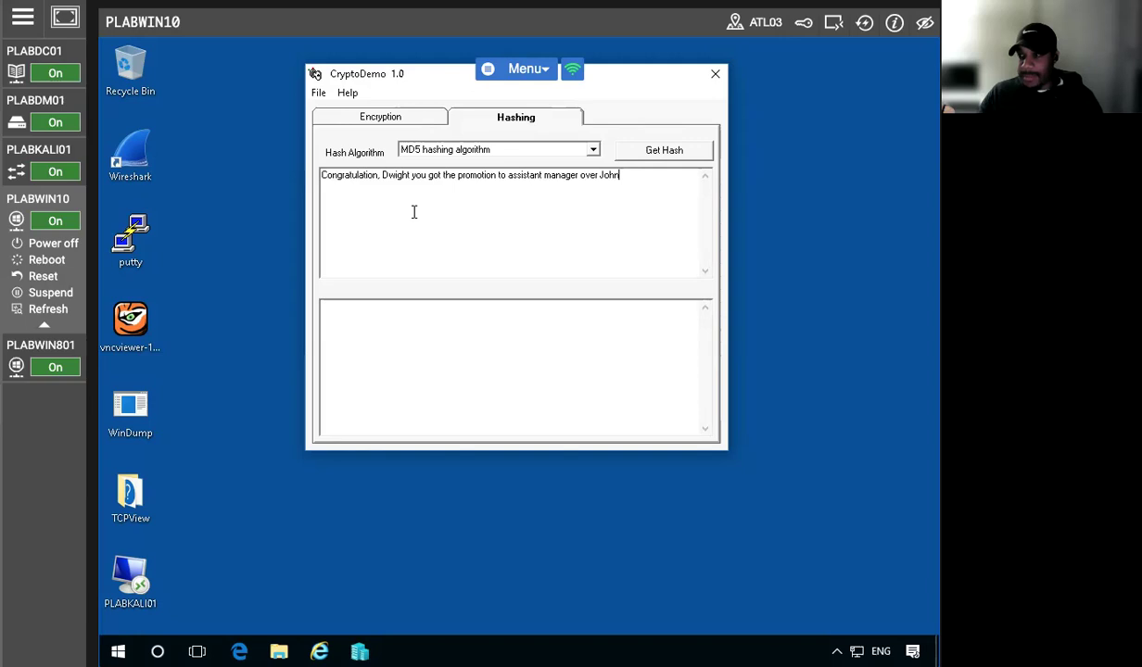
type("!")
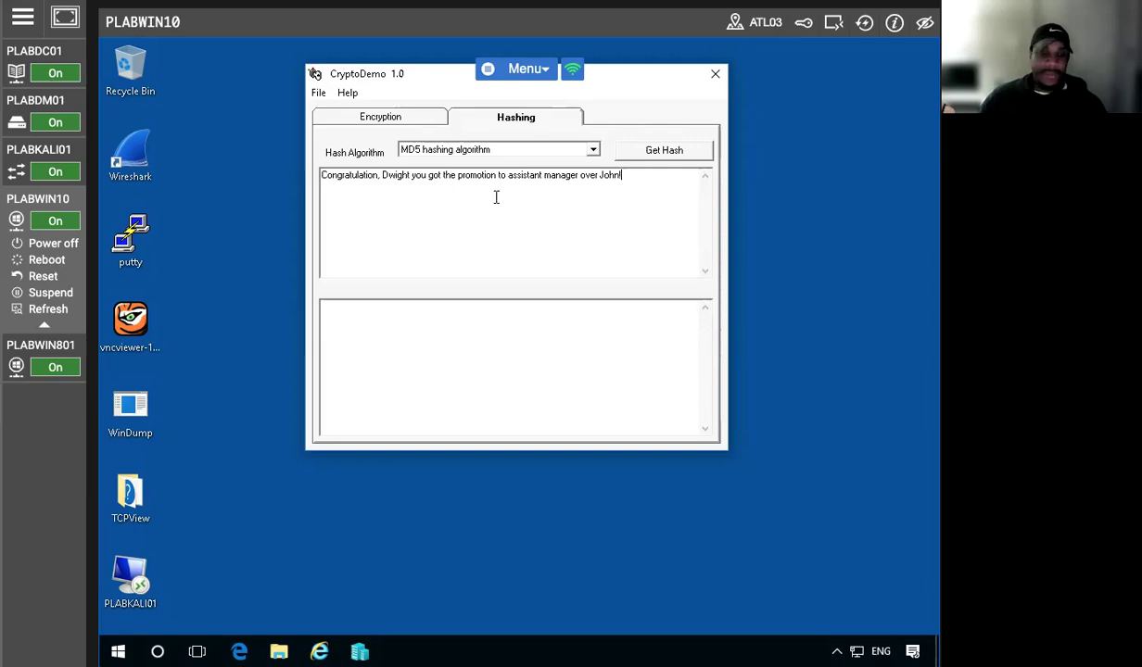
left_click(664, 150)
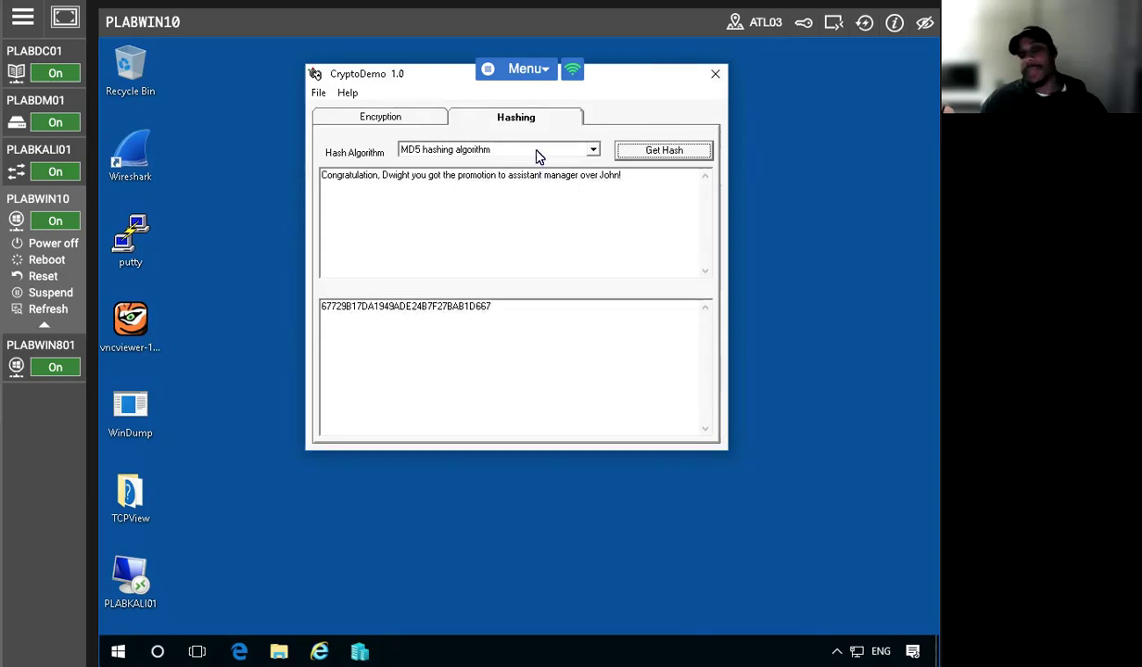
Hash the message with SHA1, MD2 and MD4 (CF773ECB324D76CD78268D34FBD6D6FF), then close CryptoDemo
left_click(535, 153)
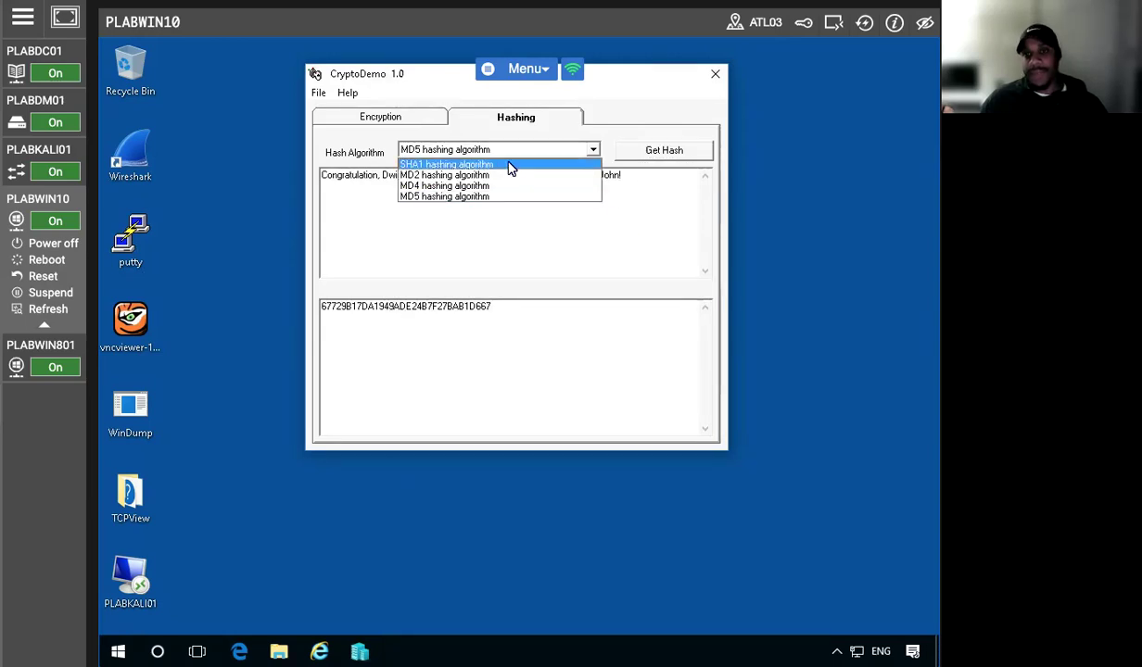
left_click(510, 166)
left_click(647, 151)
left_click(477, 150)
left_click(496, 176)
left_click(649, 150)
left_click(468, 148)
left_click(454, 186)
left_click(660, 150)
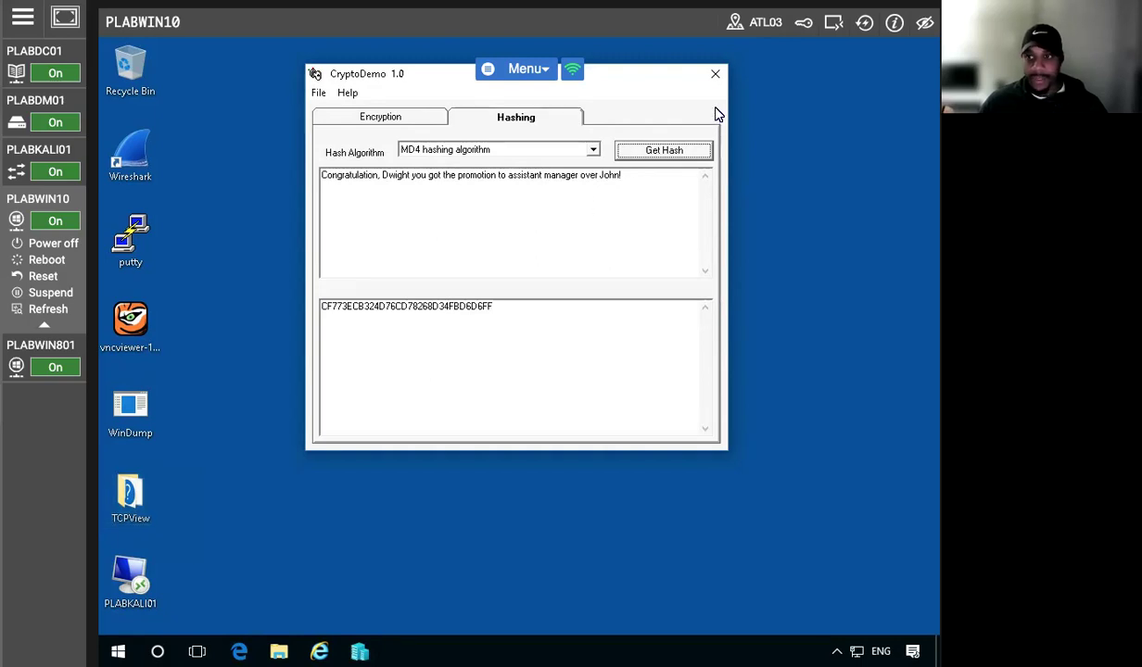
left_click(714, 78)
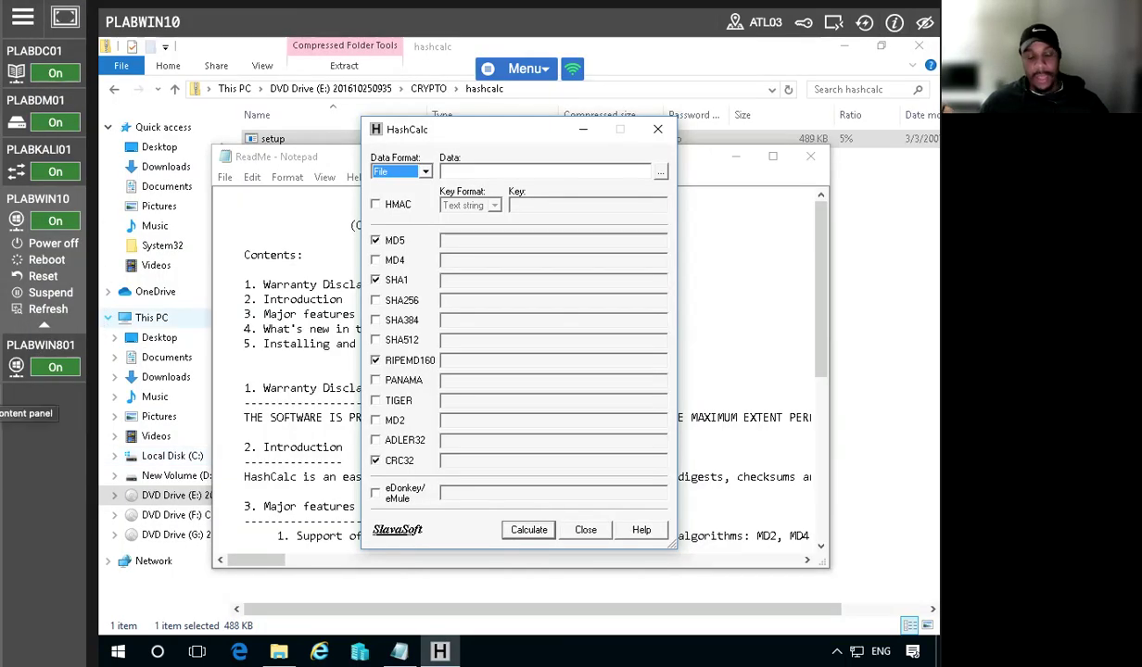
Set the data format to Text string and enter 'Welcome to Dunder Mifflin !!' as the data
left_click(395, 169)
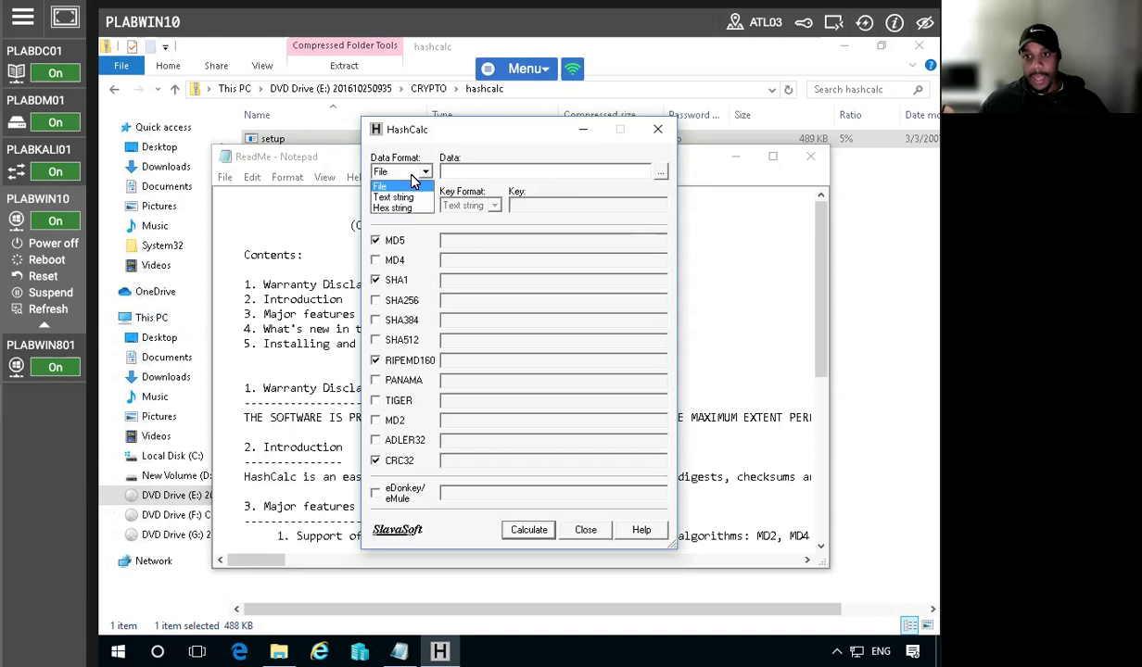
left_click(403, 198)
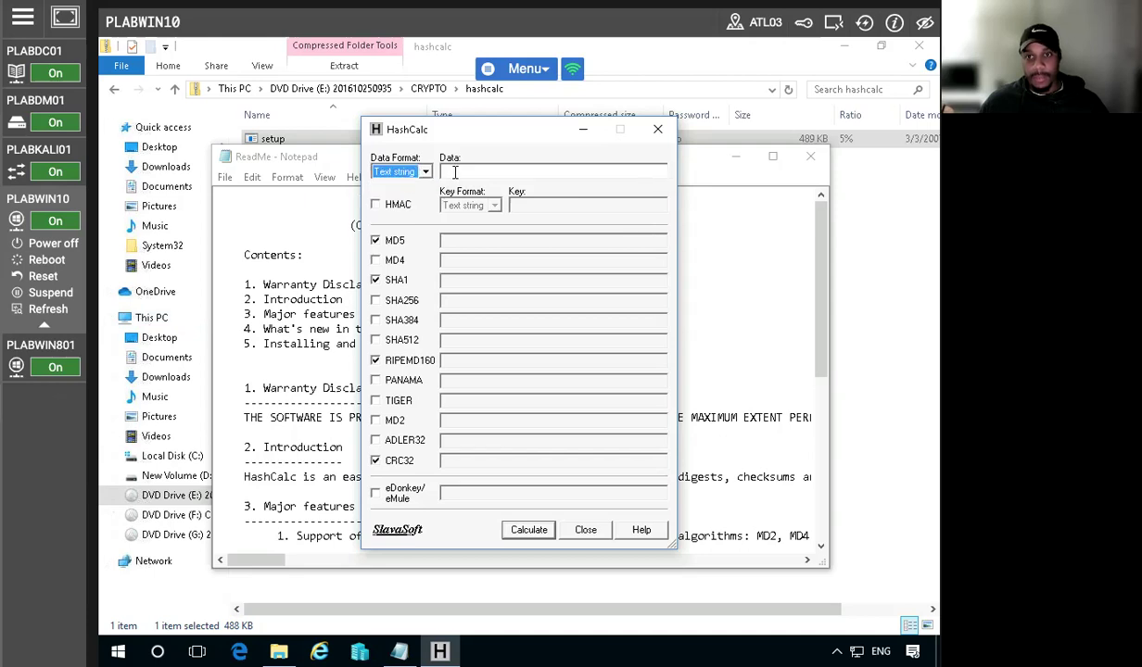
left_click(454, 172)
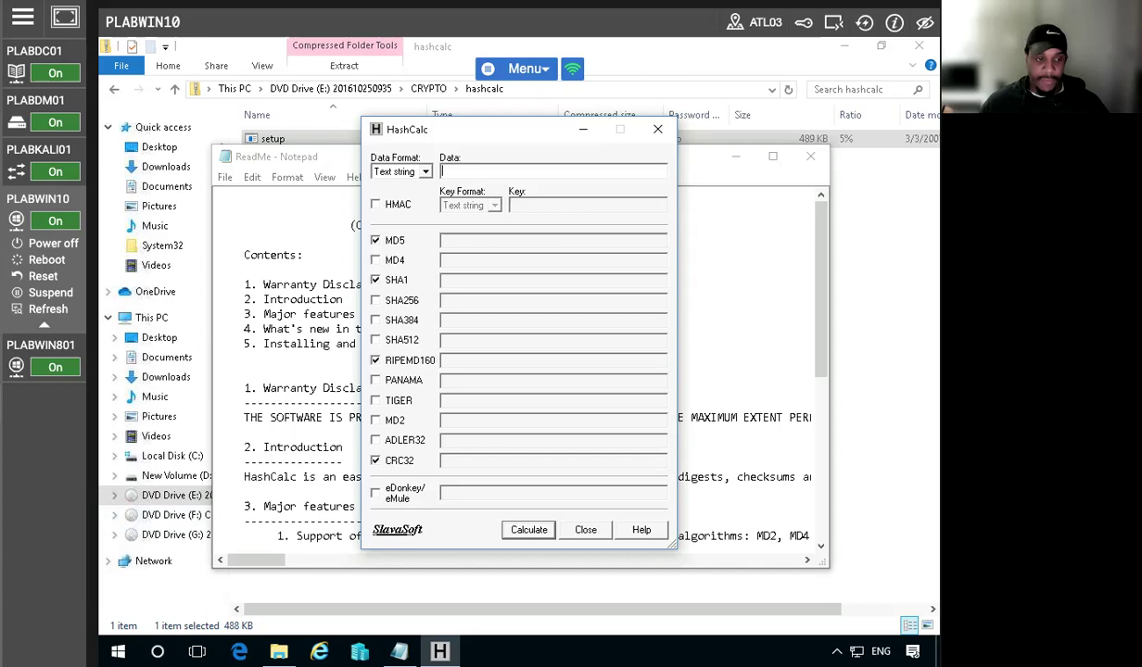
left_click(385, 172)
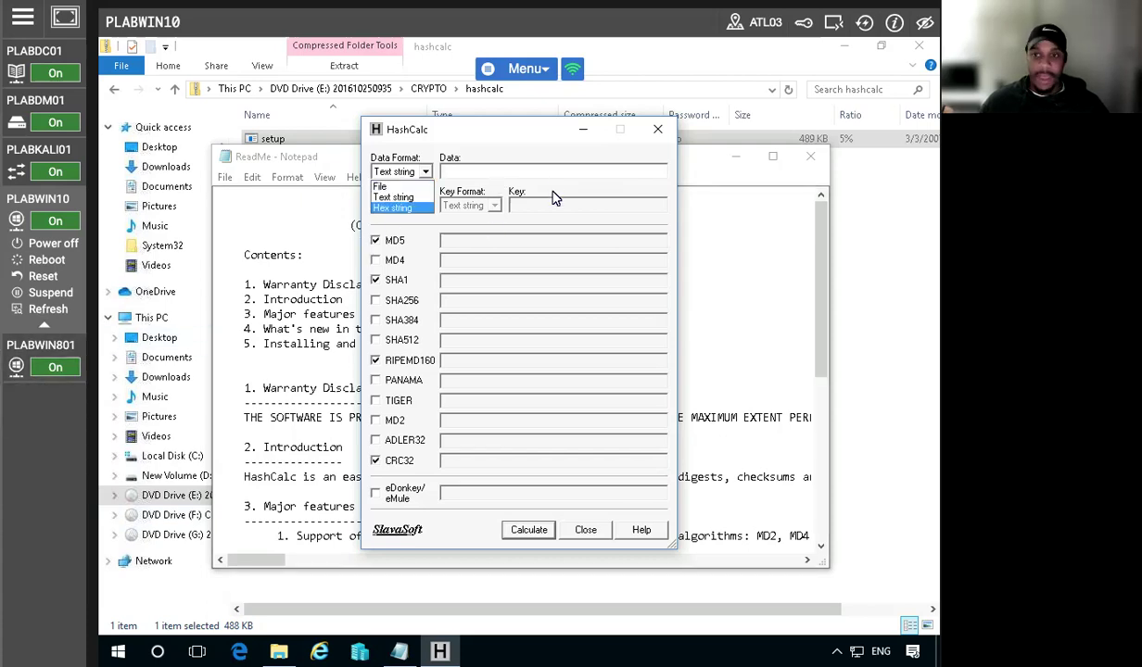
left_click(512, 164)
left_click(493, 168)
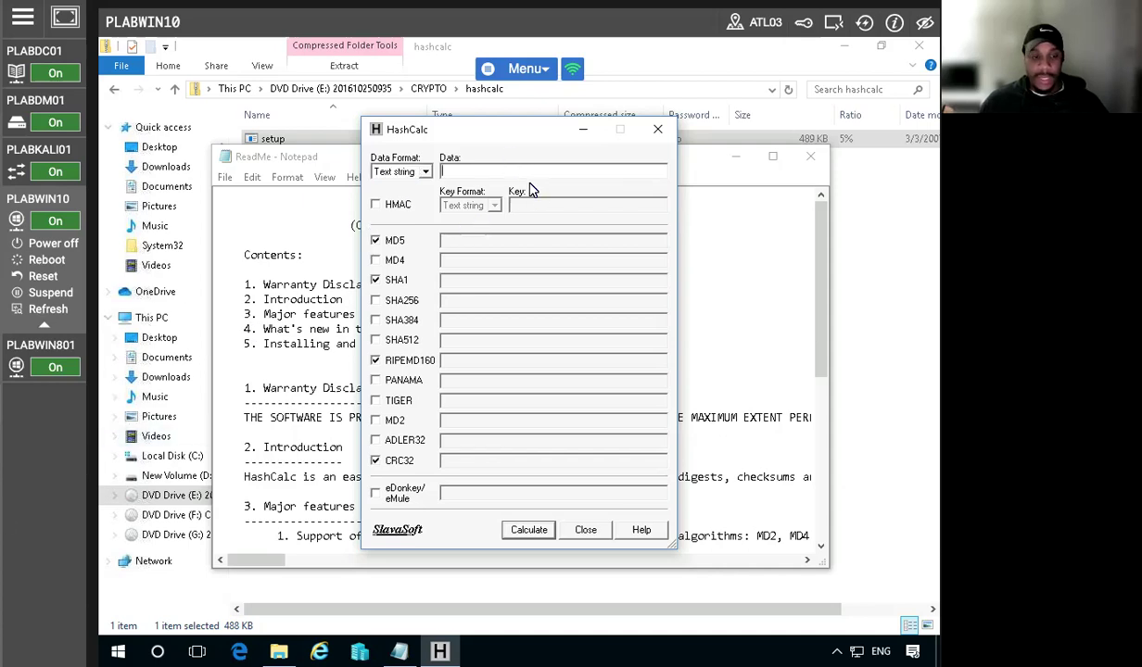
type("Wel")
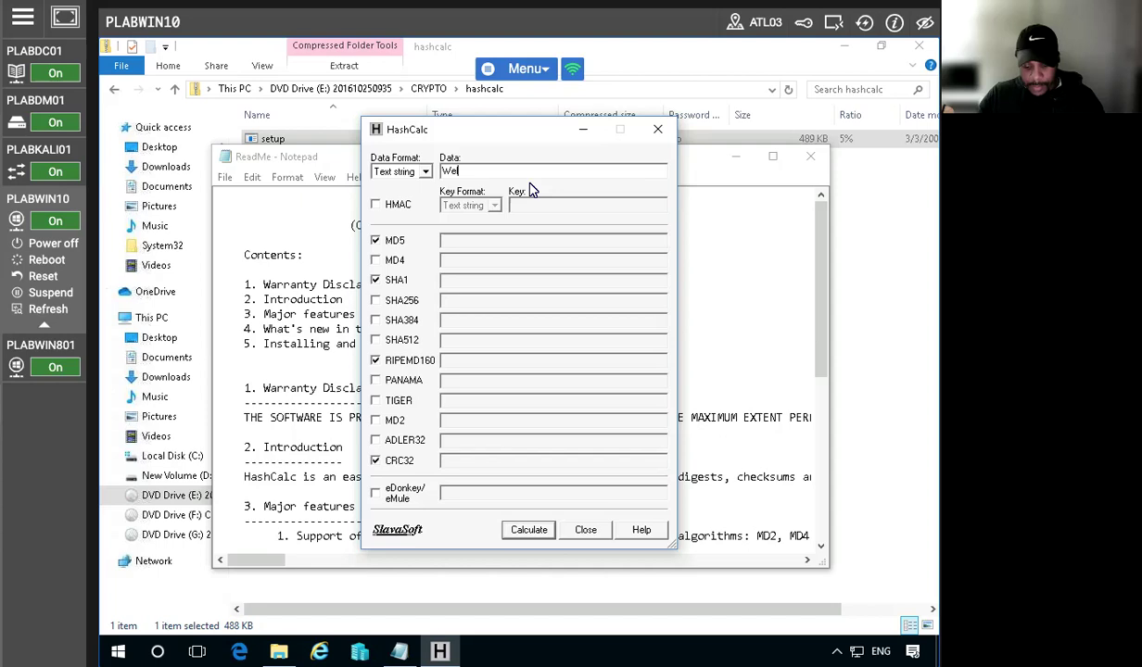
type("come to ")
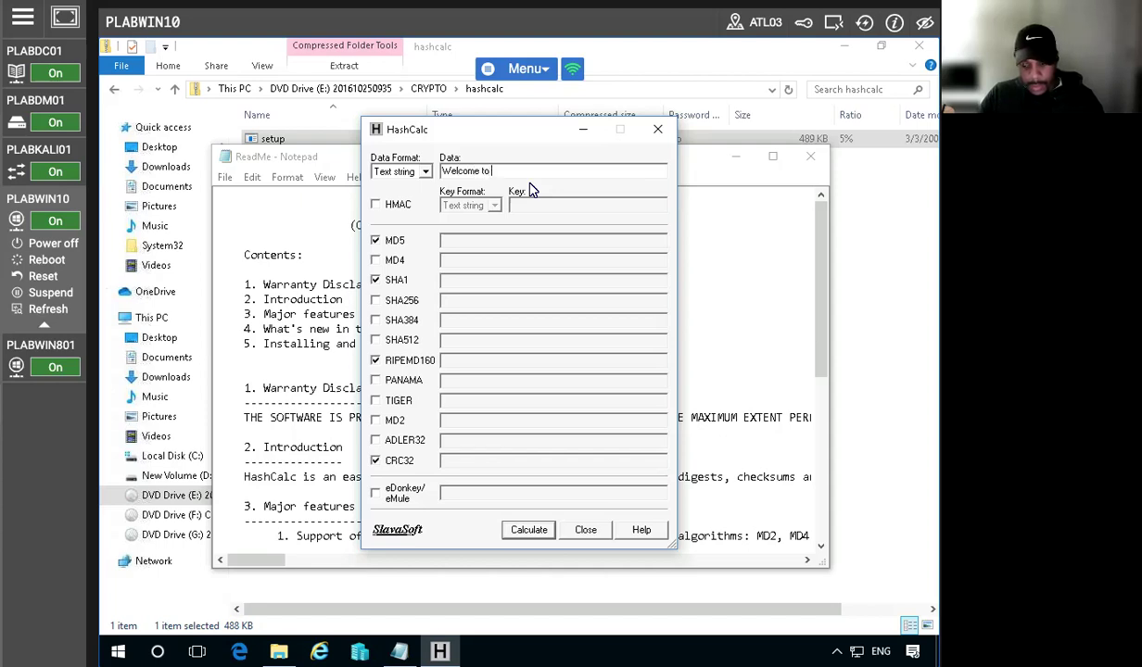
type("Dunder ")
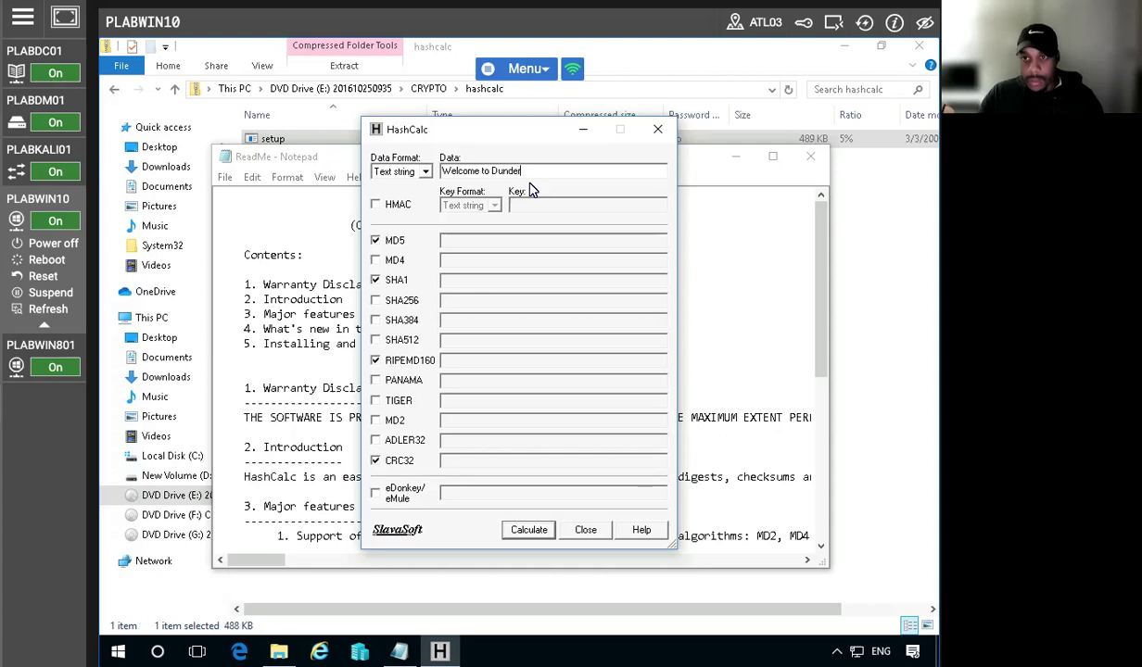
type("Mifflin ")
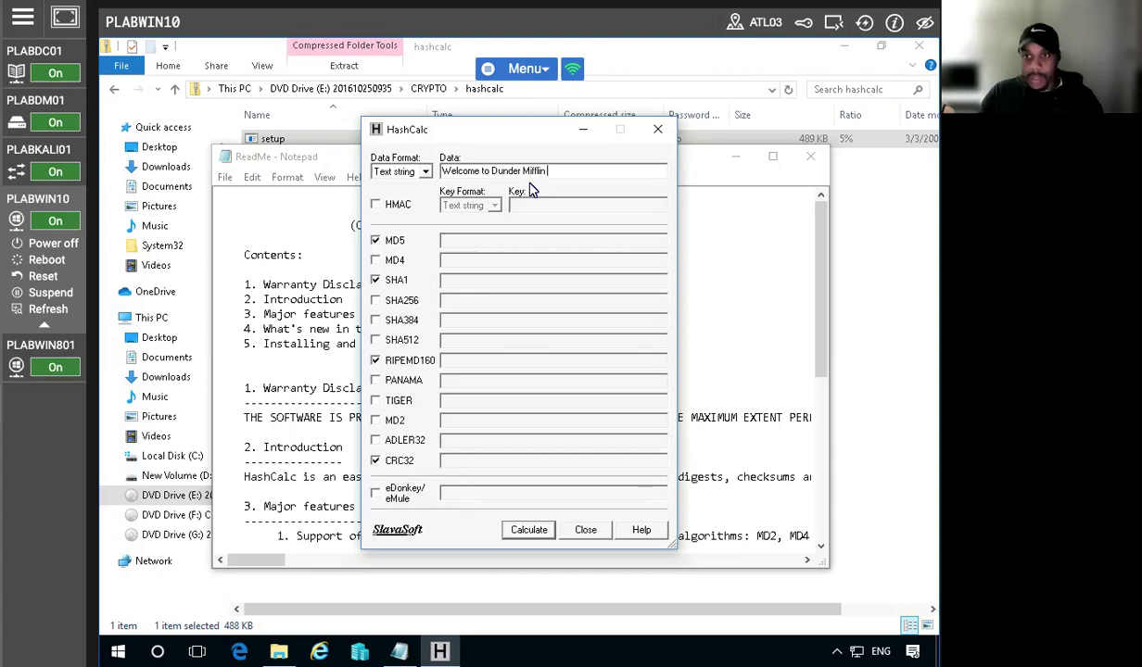
type("!!")
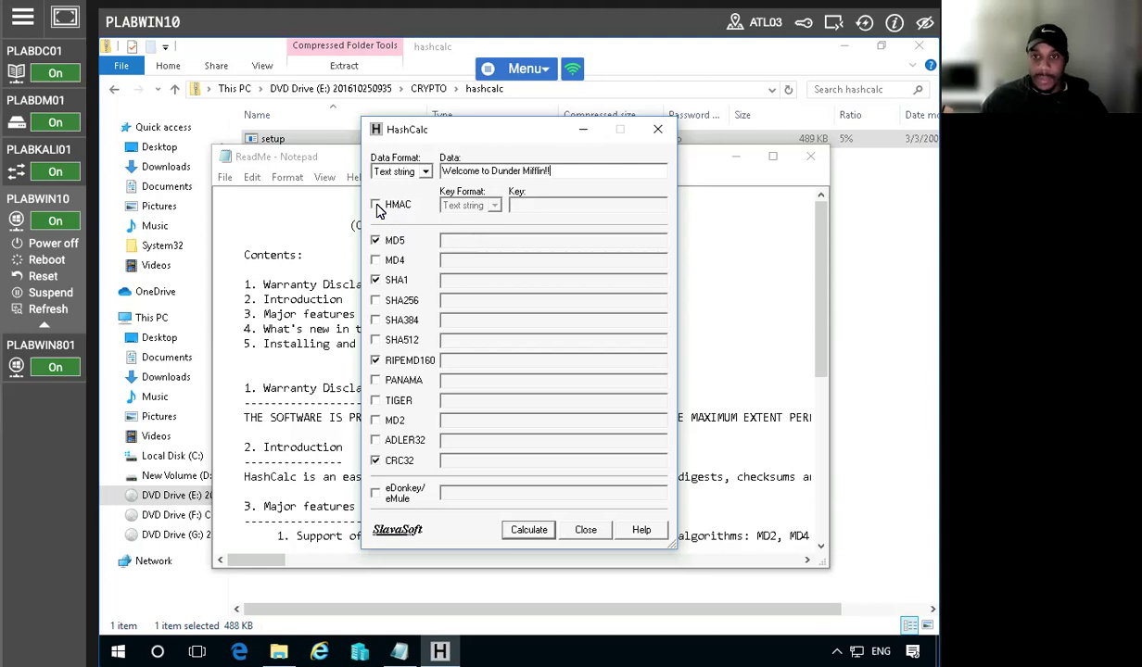
Add MD4, SHA256, SHA384, SHA512, PANAMA, TIGER, MD2 and ADLER32, then calculate the digests
left_click(375, 260)
left_click(375, 299)
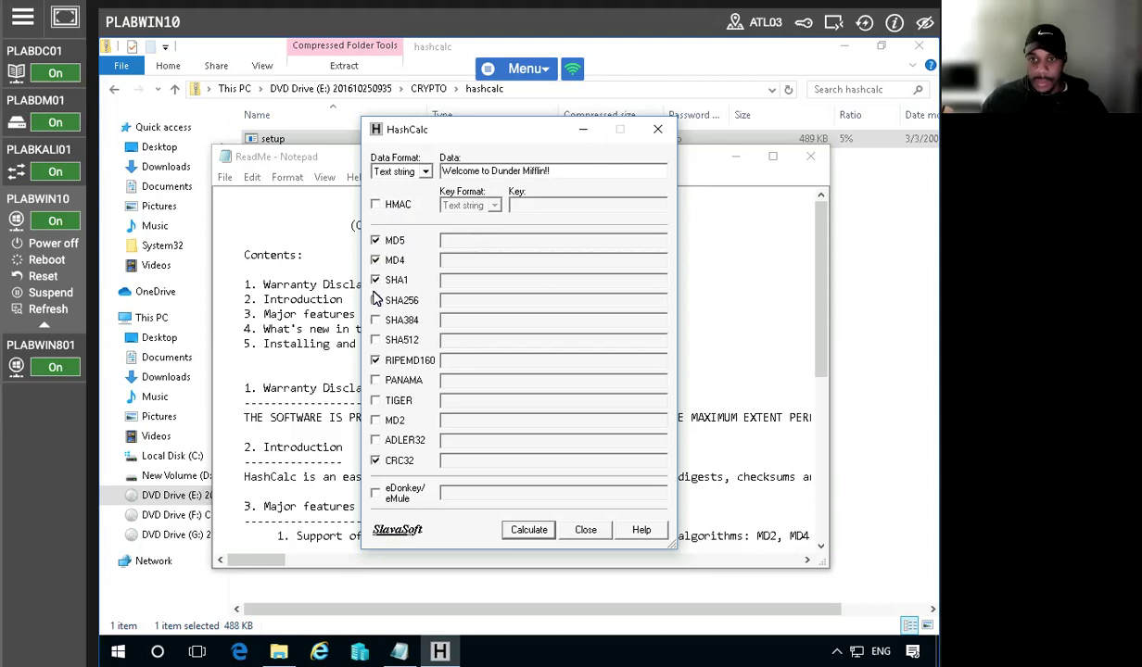
left_click(375, 320)
left_click(375, 340)
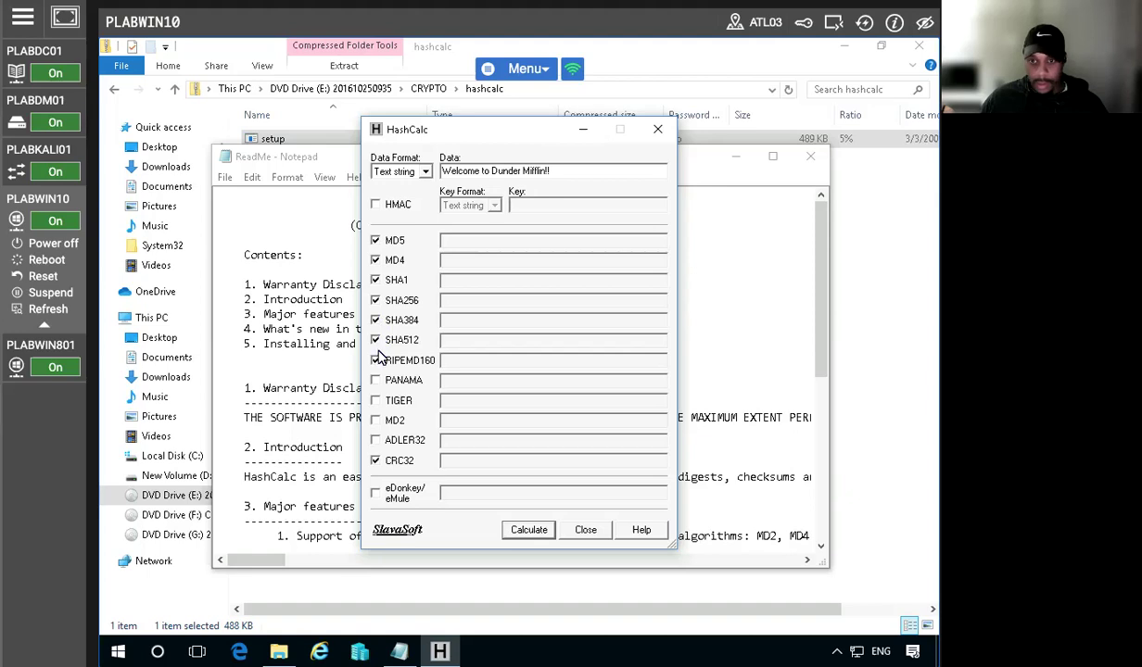
left_click(376, 380)
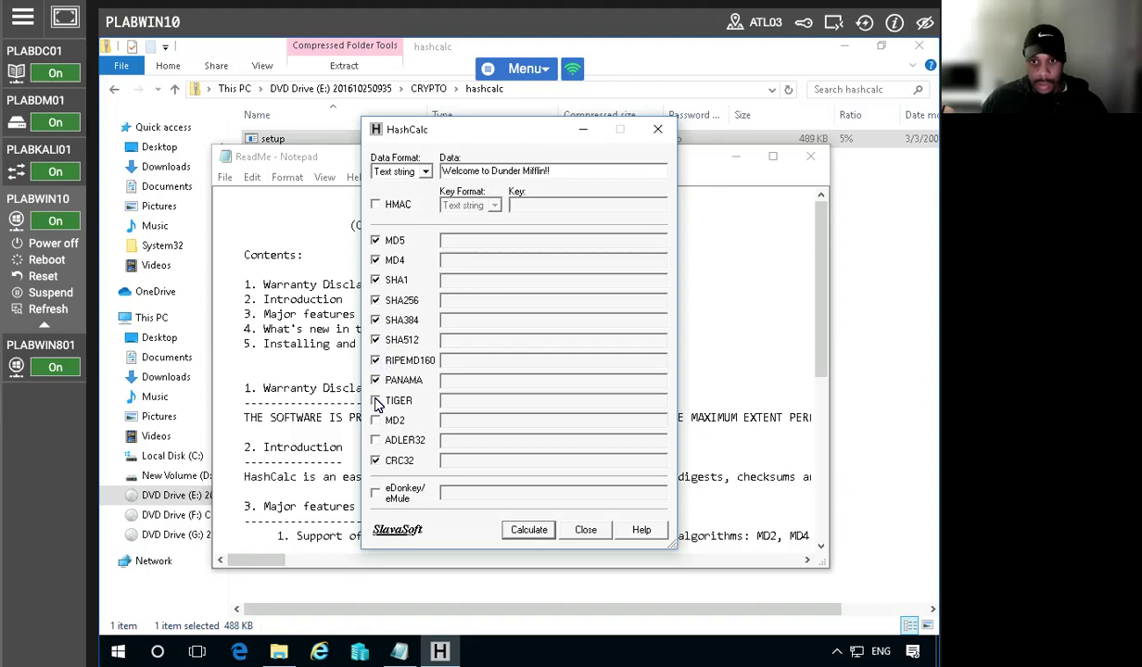
left_click(375, 400)
left_click(375, 420)
left_click(375, 440)
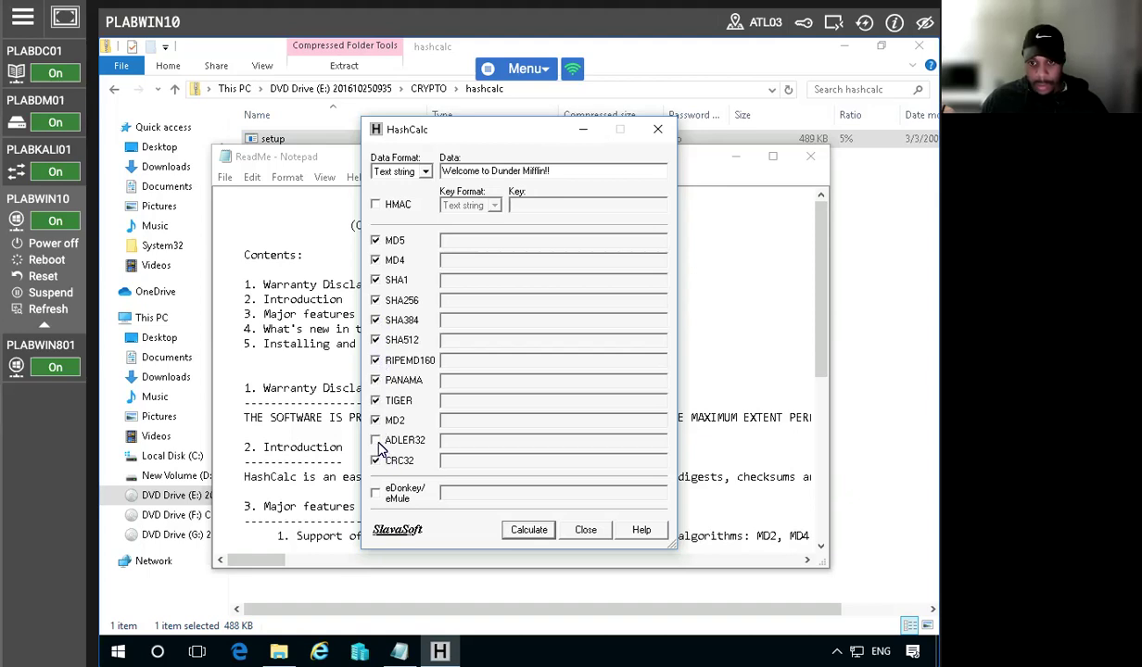
left_click(524, 530)
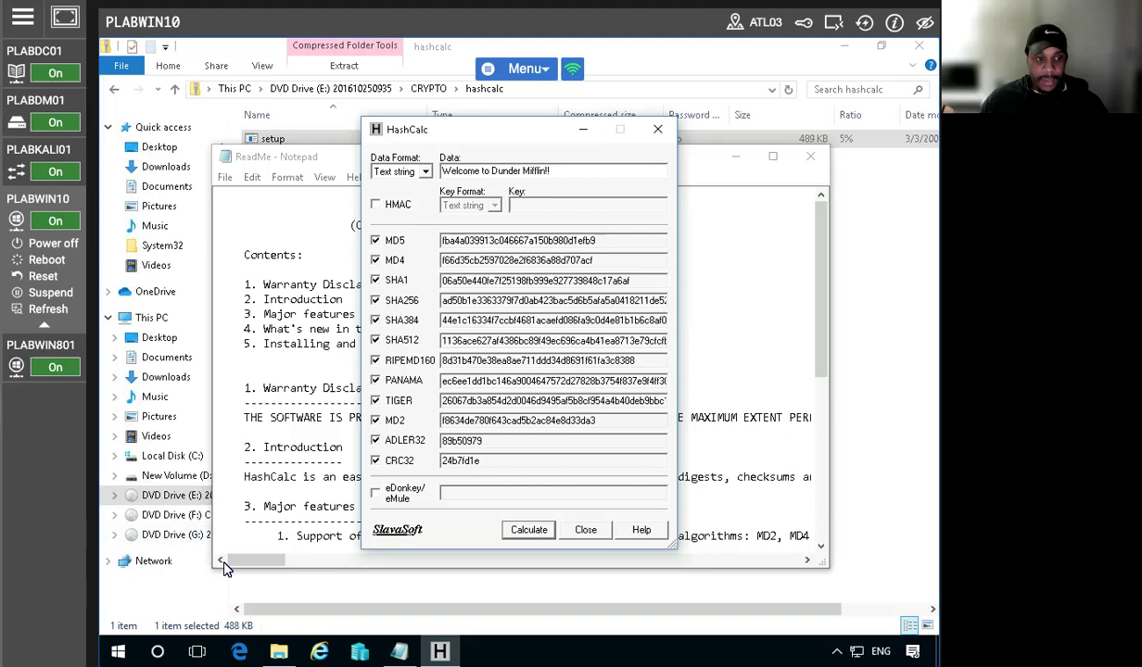
left_click(530, 533)
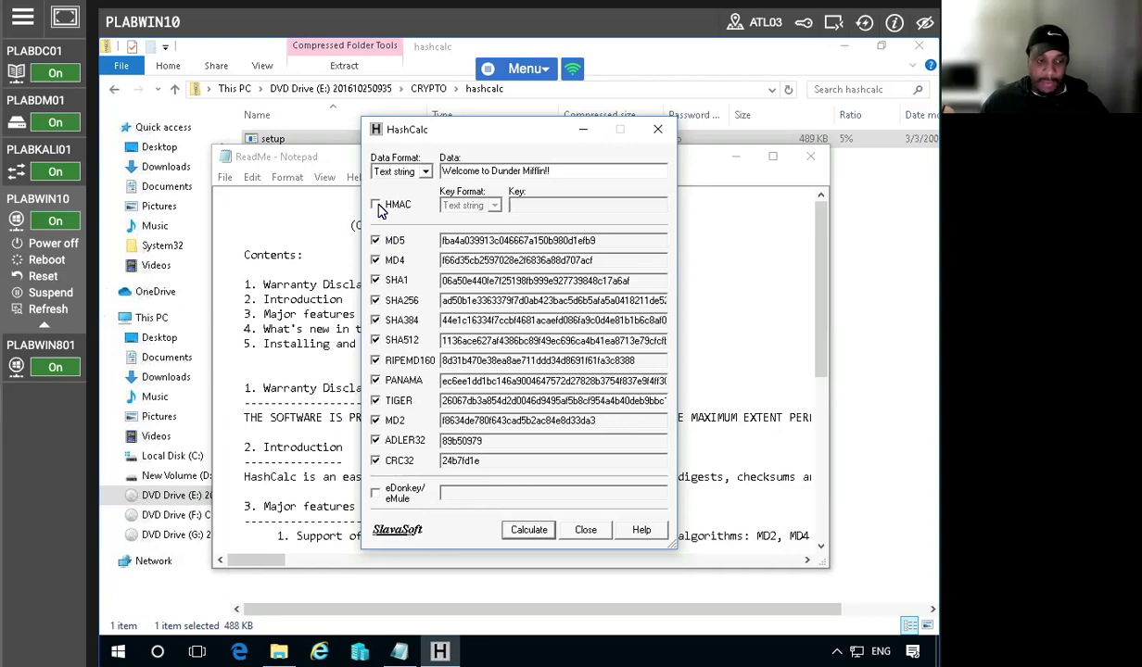
Enable HMAC, enter a person's name as the text-string key, and calculate the keyed digests
left_click(377, 206)
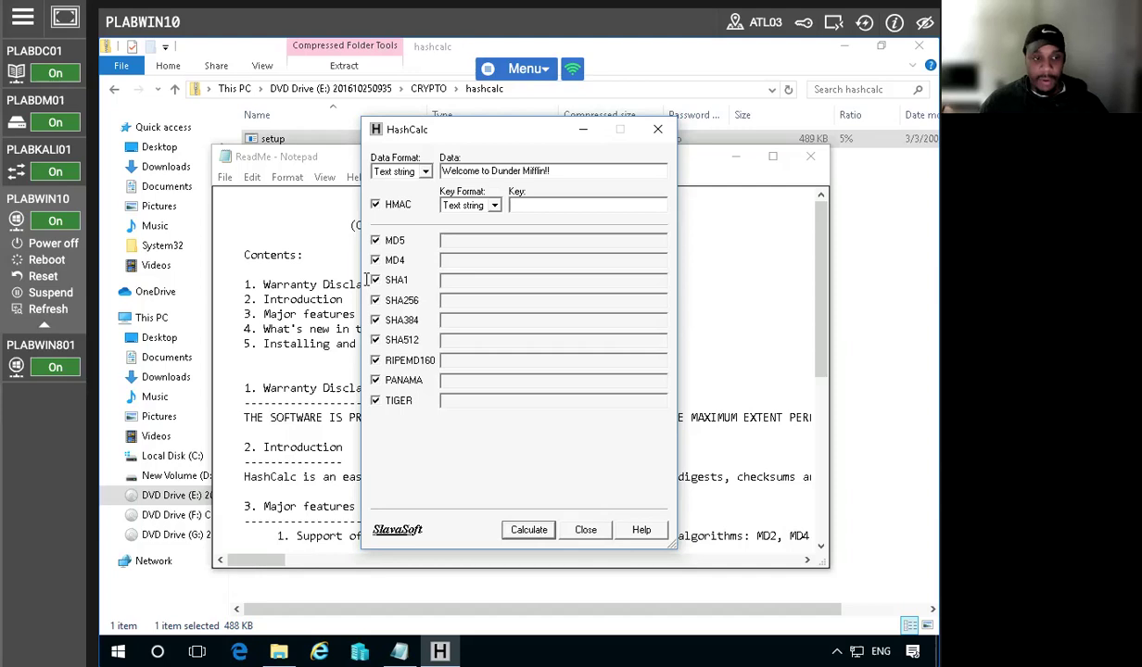
left_click(527, 205)
type("Michael")
key("BackSpace")
key("BackSpace")
key("BackSpace")
key("BackSpace")
type("hale")
key("BackSpace")
key("BackSpace")
type("el")
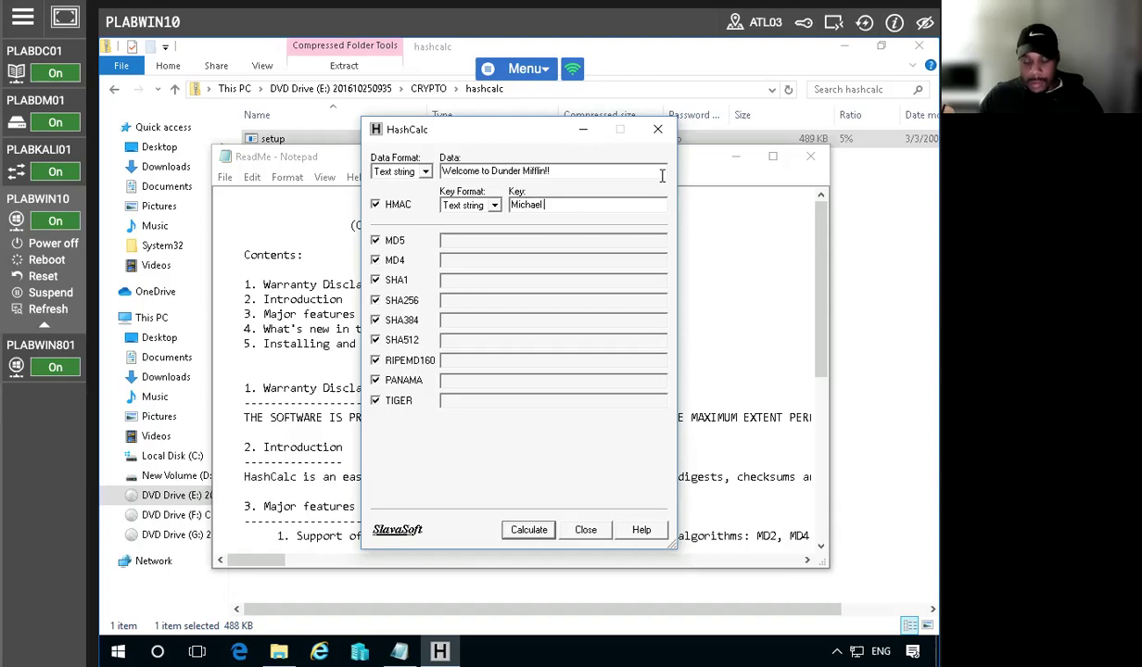
type(" Scarne")
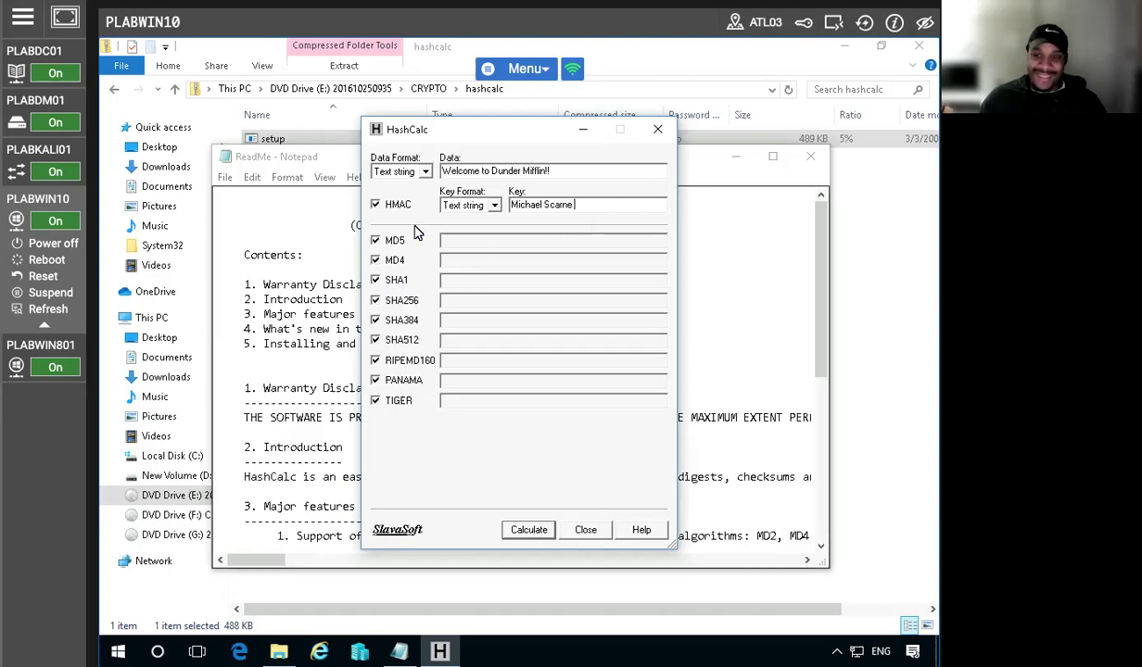
left_click(526, 533)
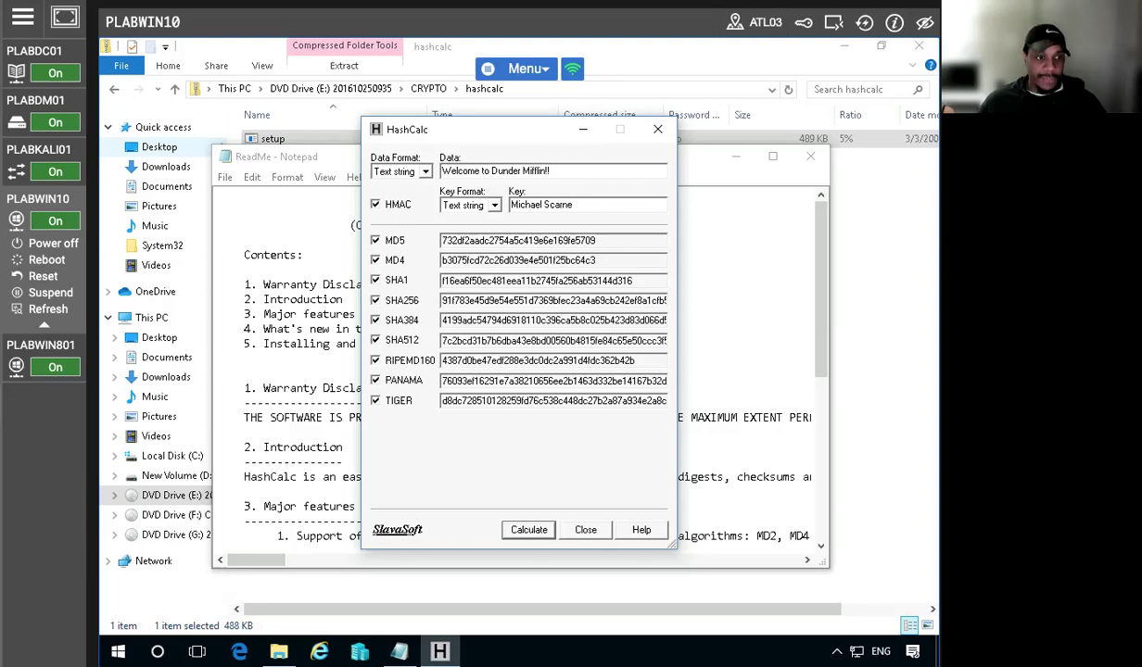
Switch the key format to Hex string and try a text key, dismissing the hex-string errors
left_click(471, 205)
left_click(473, 231)
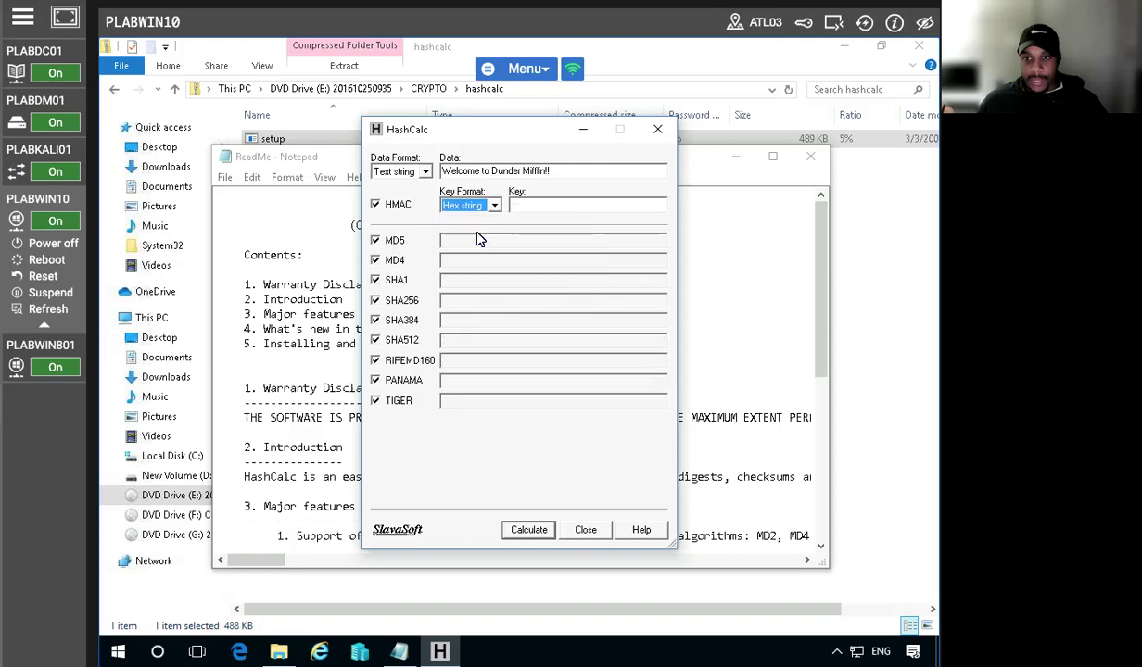
left_click(545, 204)
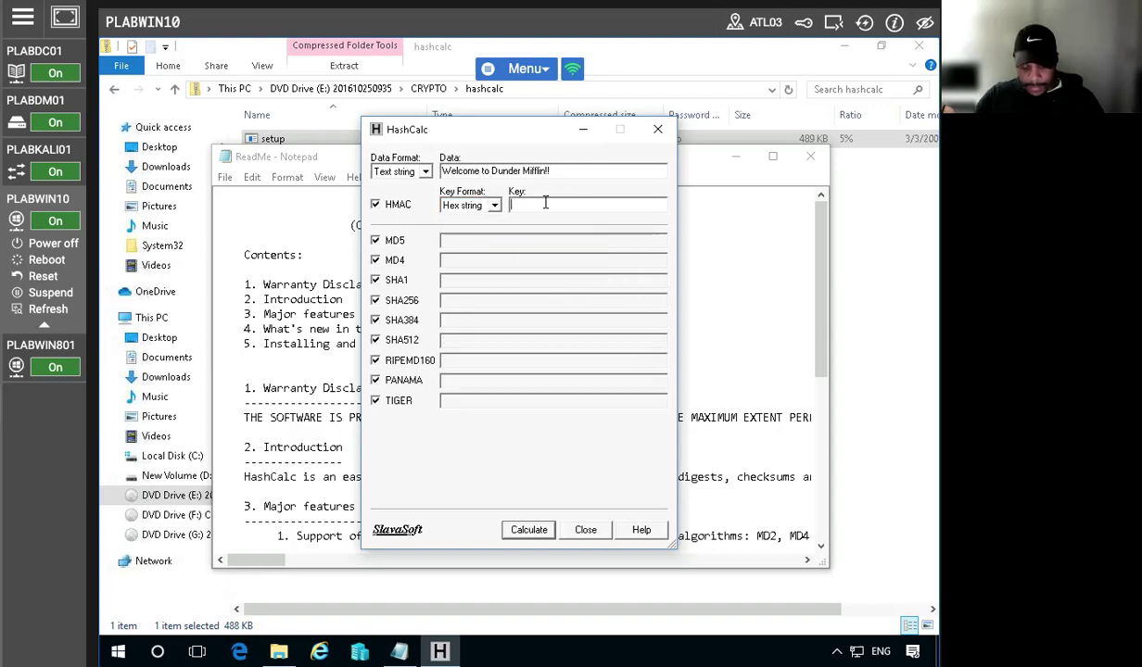
type("Hel")
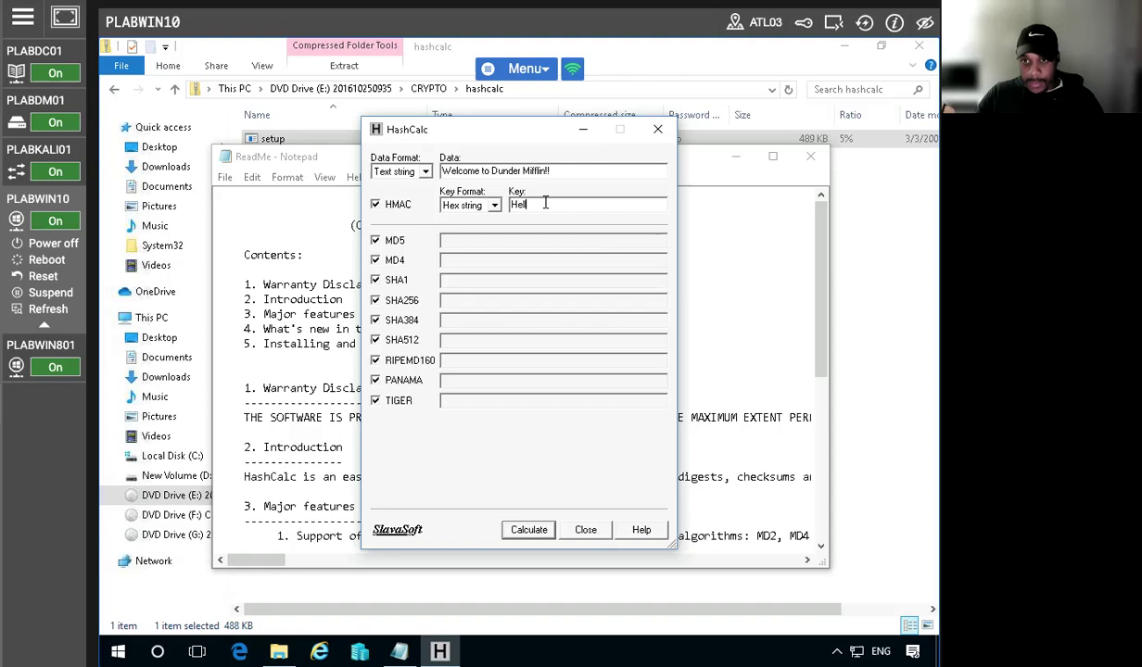
type("lo, Ja")
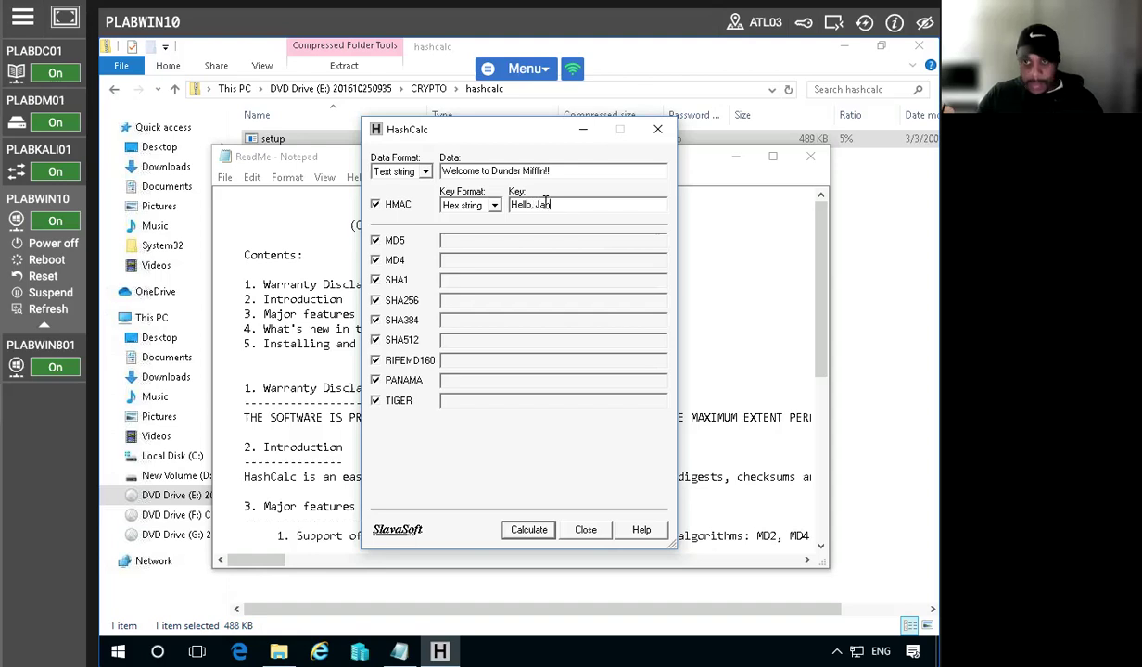
left_click(528, 529)
left_click(603, 380)
left_click(535, 205)
key("BackSpace")
key("BackSpace")
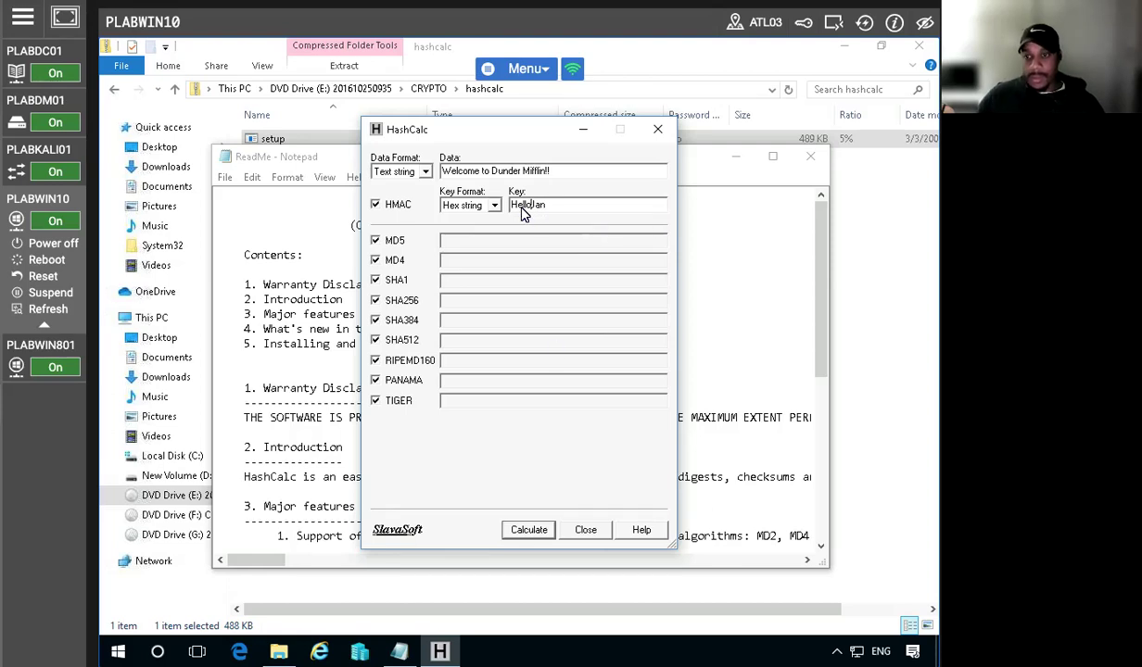
left_click(529, 529)
left_click(598, 382)
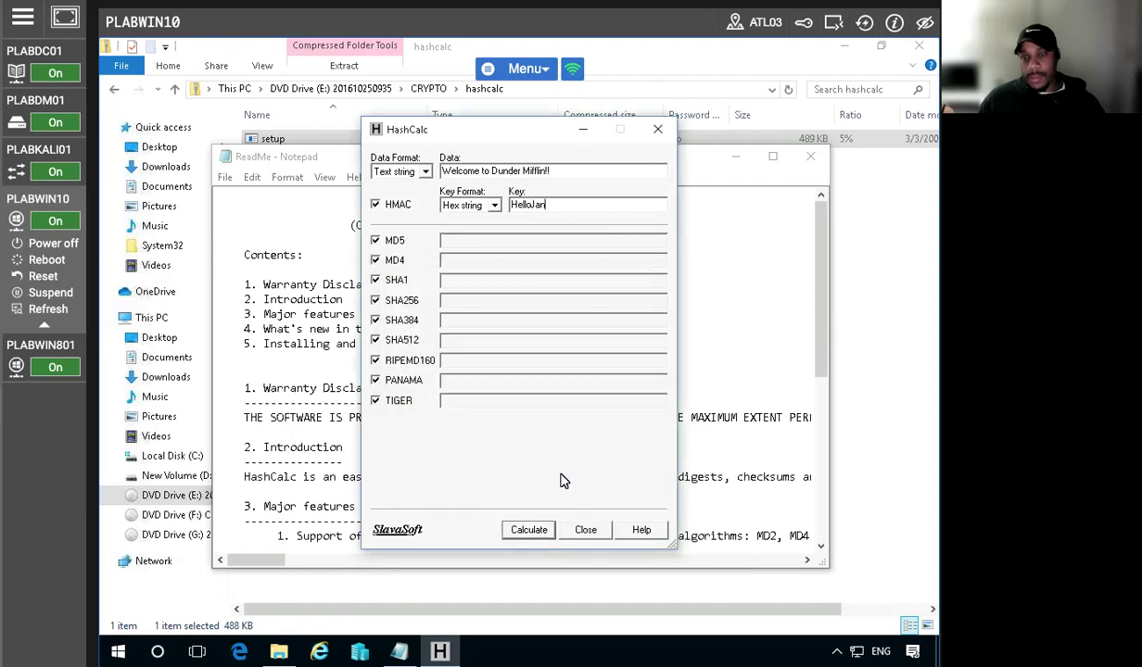
left_click(521, 529)
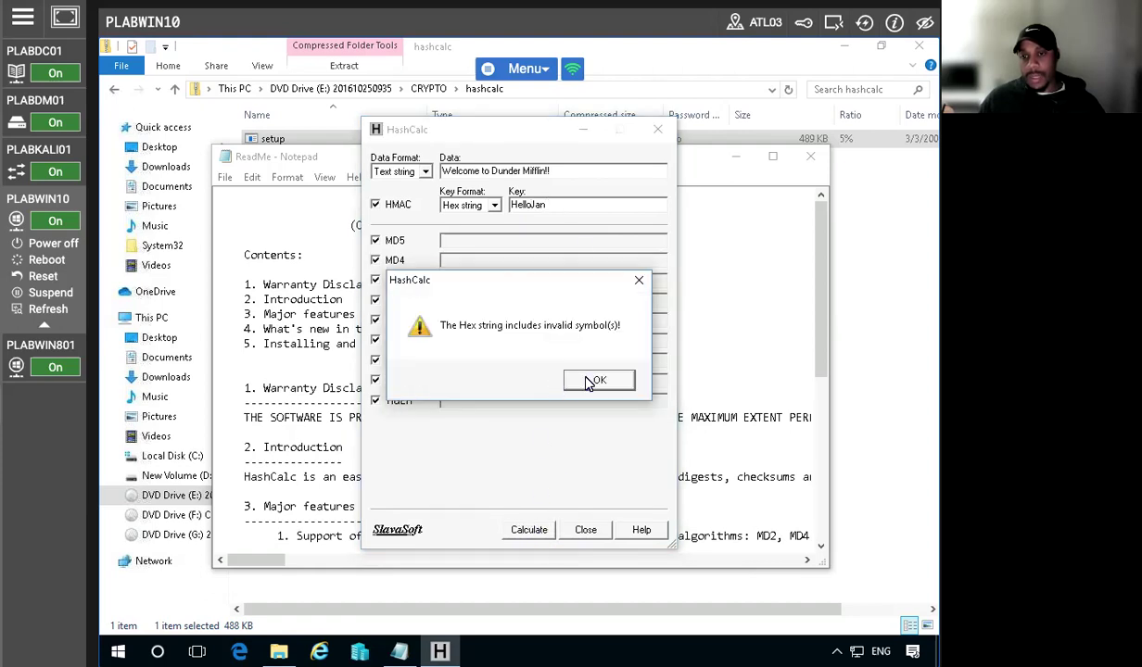
left_click(590, 382)
left_click_drag(547, 202, 486, 202)
key("BackSpace")
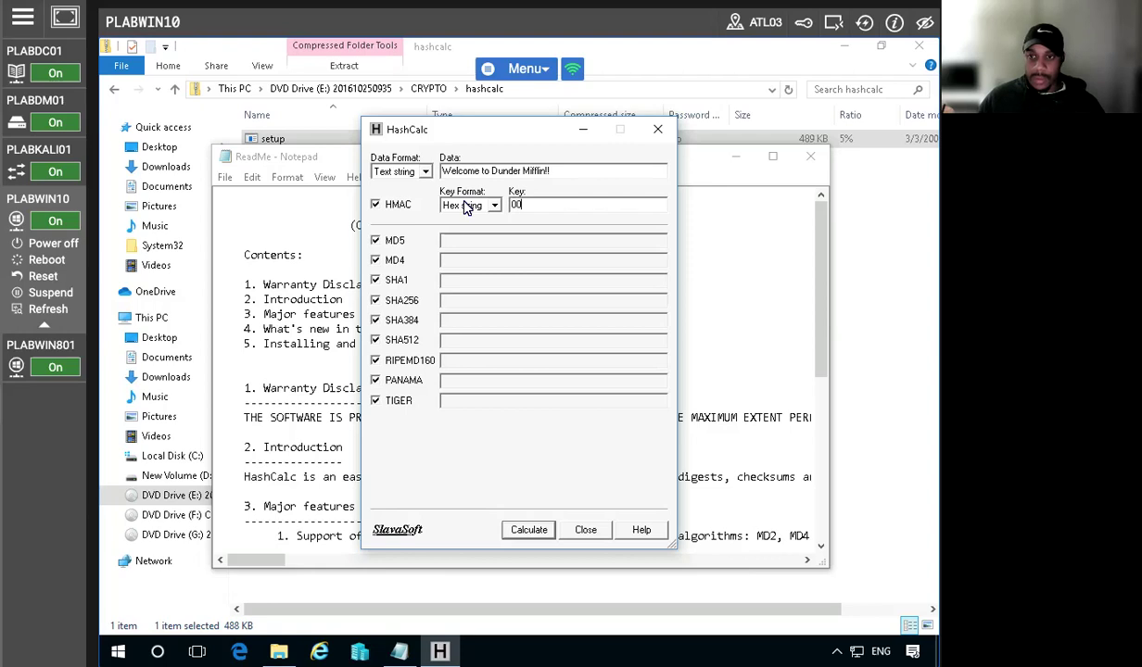
type("0000ff")
left_click(525, 529)
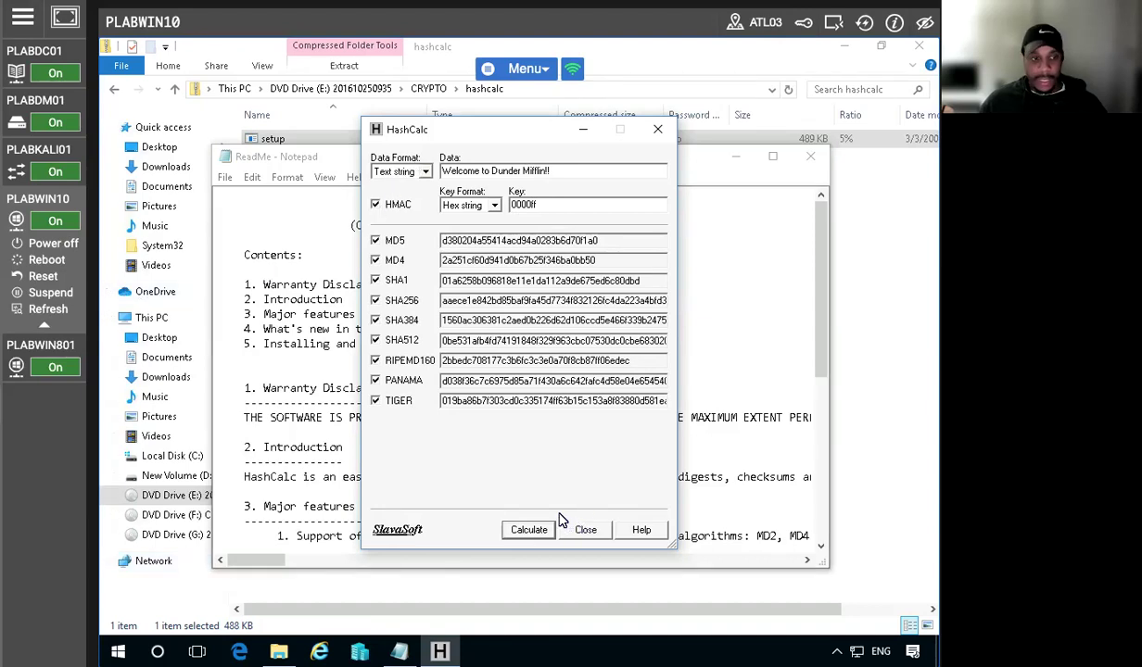
Switch the data format to File, launch PuTTY from the desktop, then close its configuration
left_click(378, 171)
left_click(394, 198)
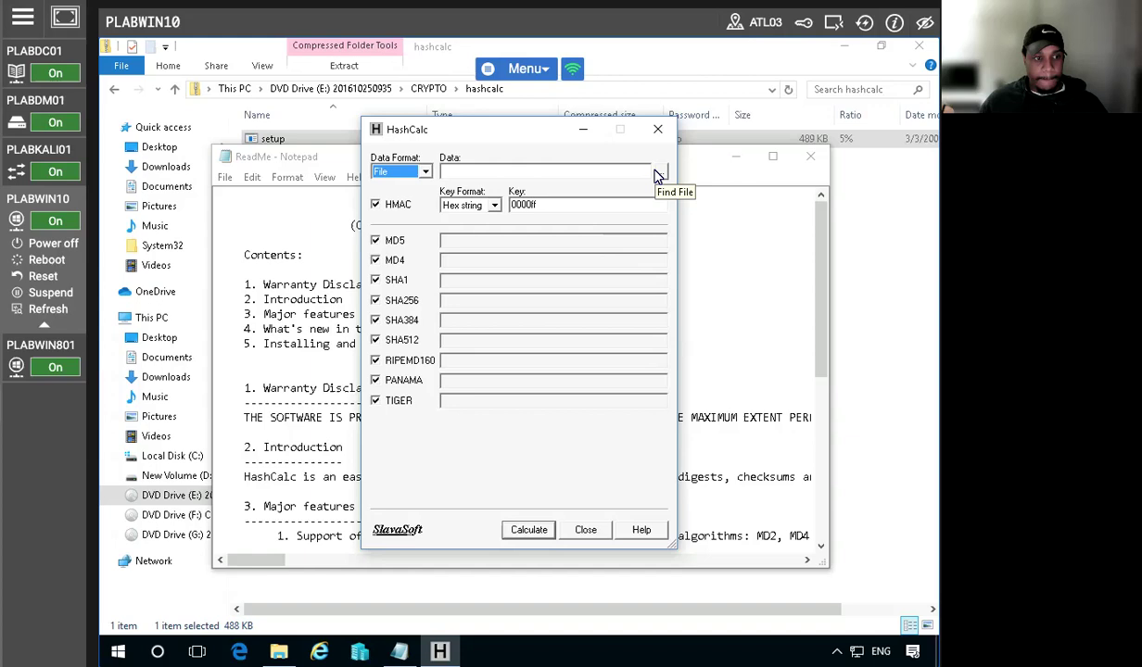
left_click(833, 49)
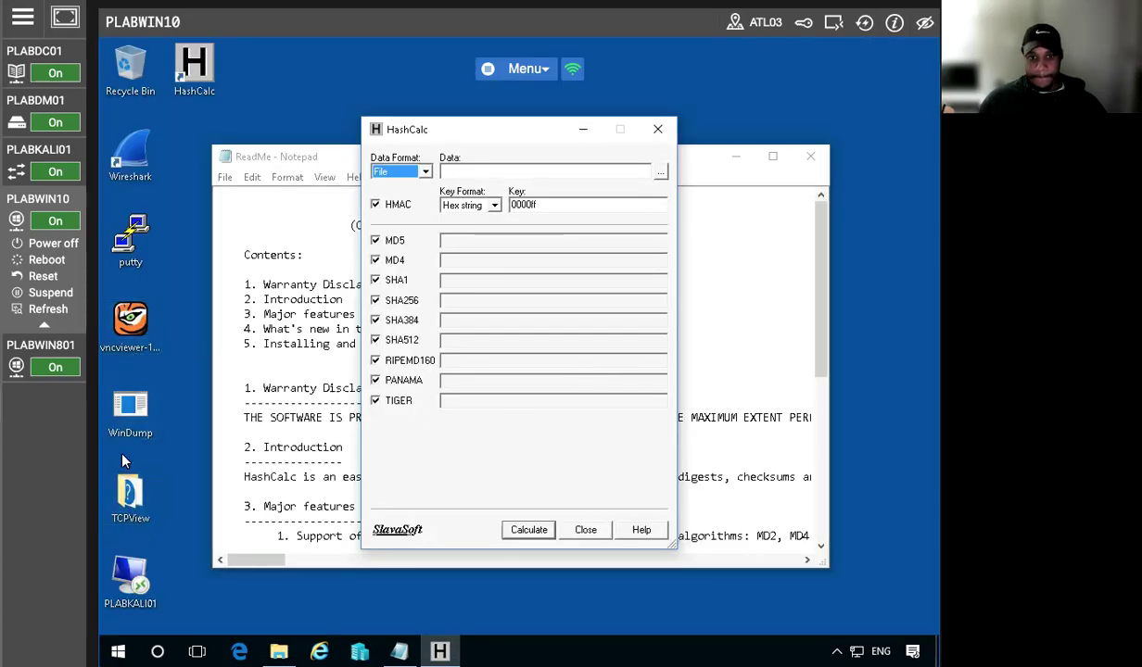
double_click(131, 243)
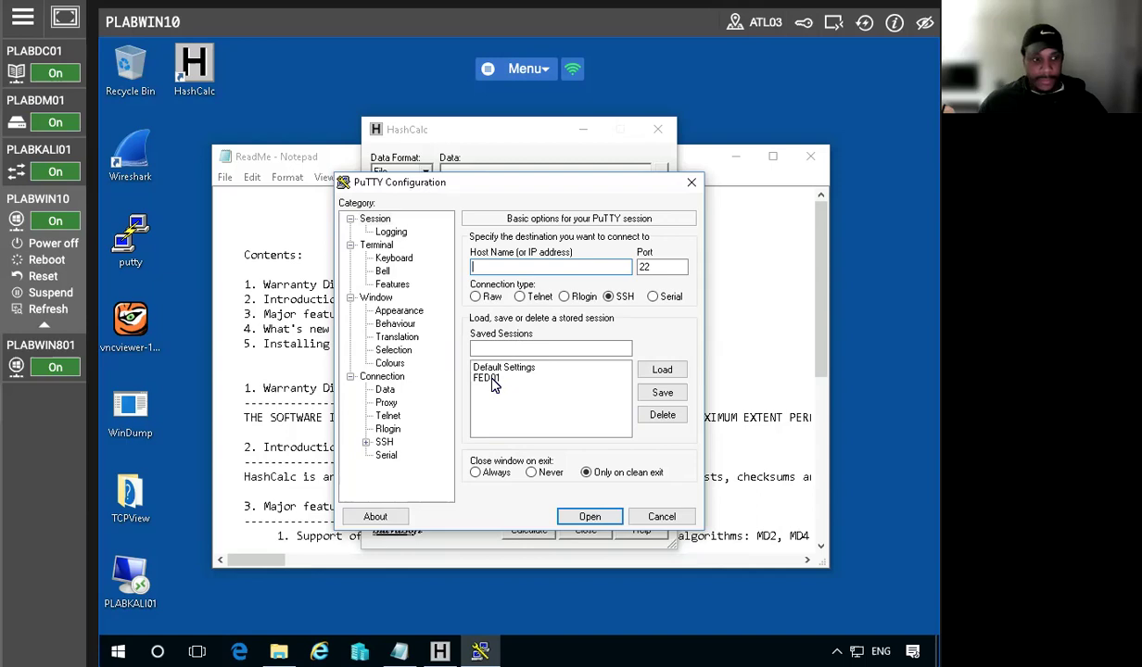
left_click(659, 519)
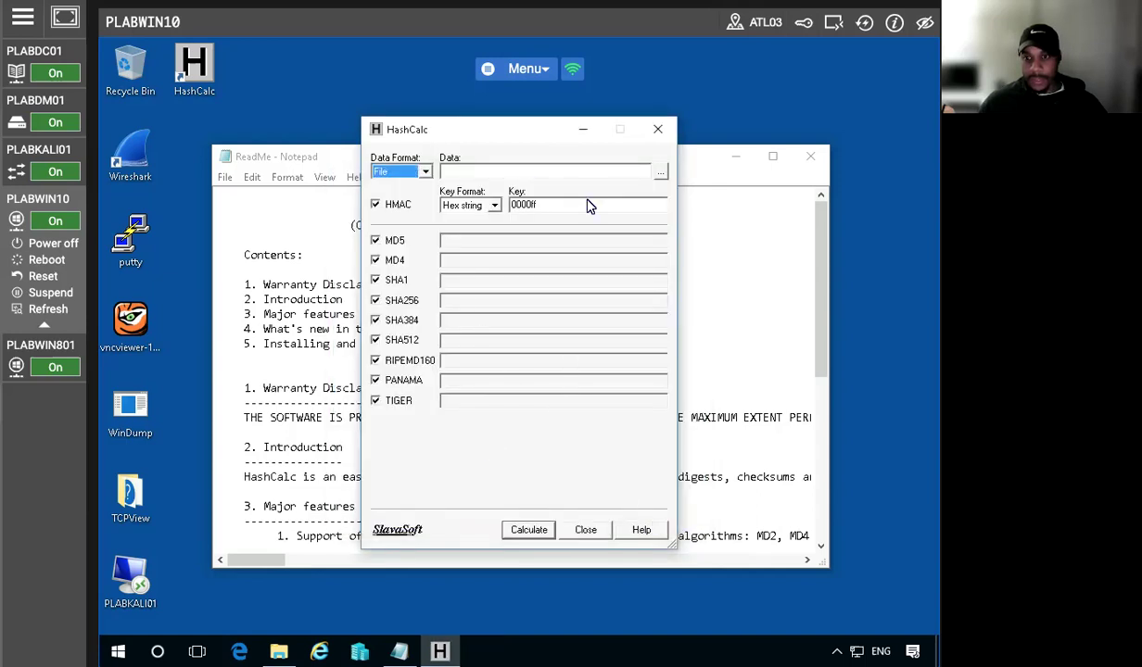
Browse to the Desktop folder and choose putty as the file to hash
left_click(659, 172)
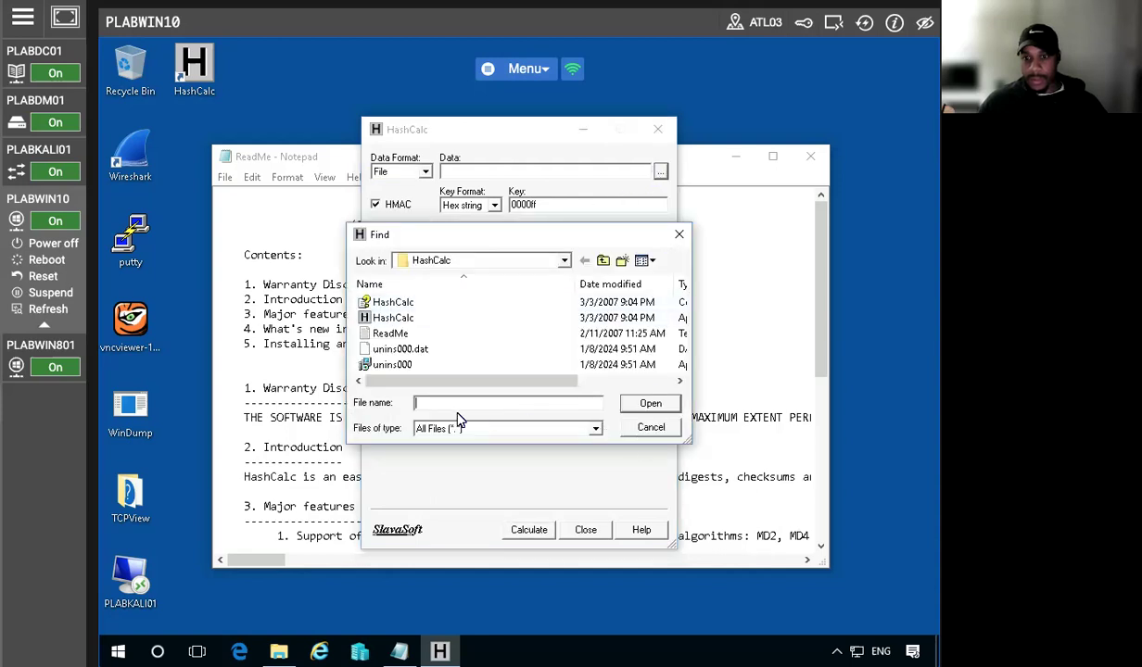
left_click(491, 431)
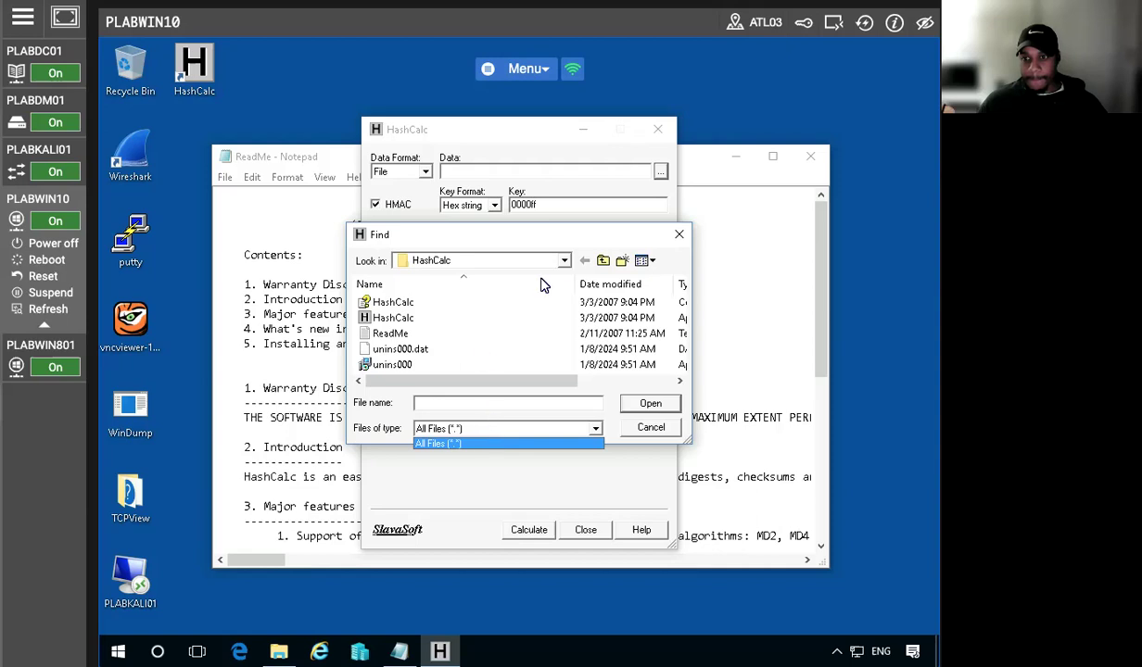
left_click(567, 261)
left_click(566, 261)
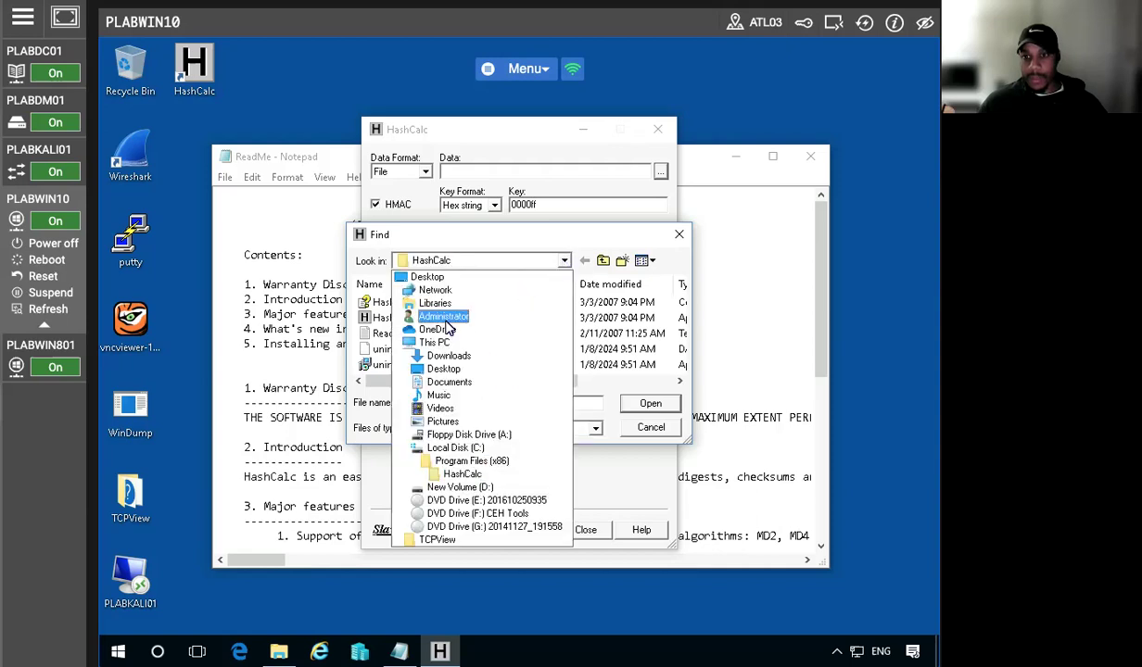
left_click(427, 278)
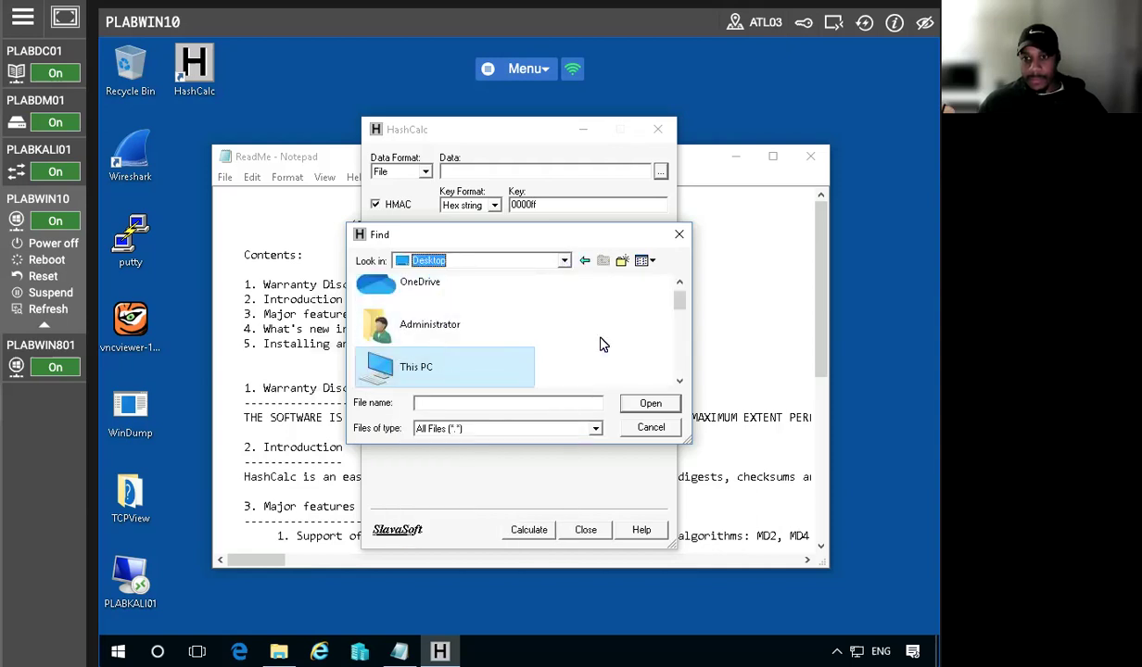
scroll(679, 380, "down", 5)
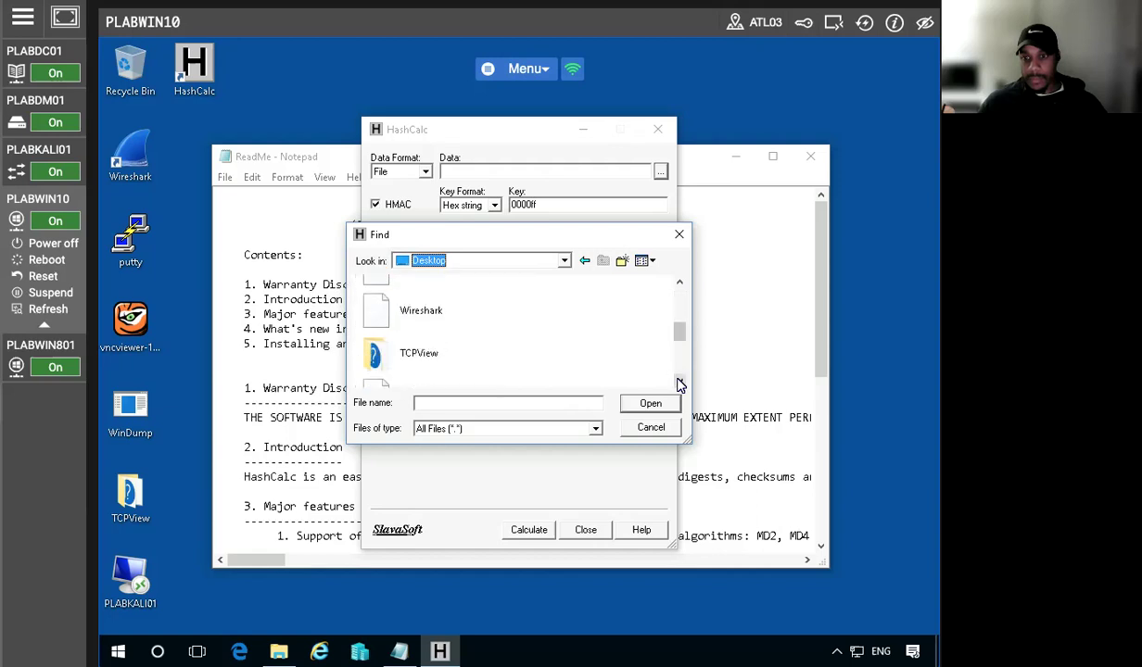
left_click(500, 371)
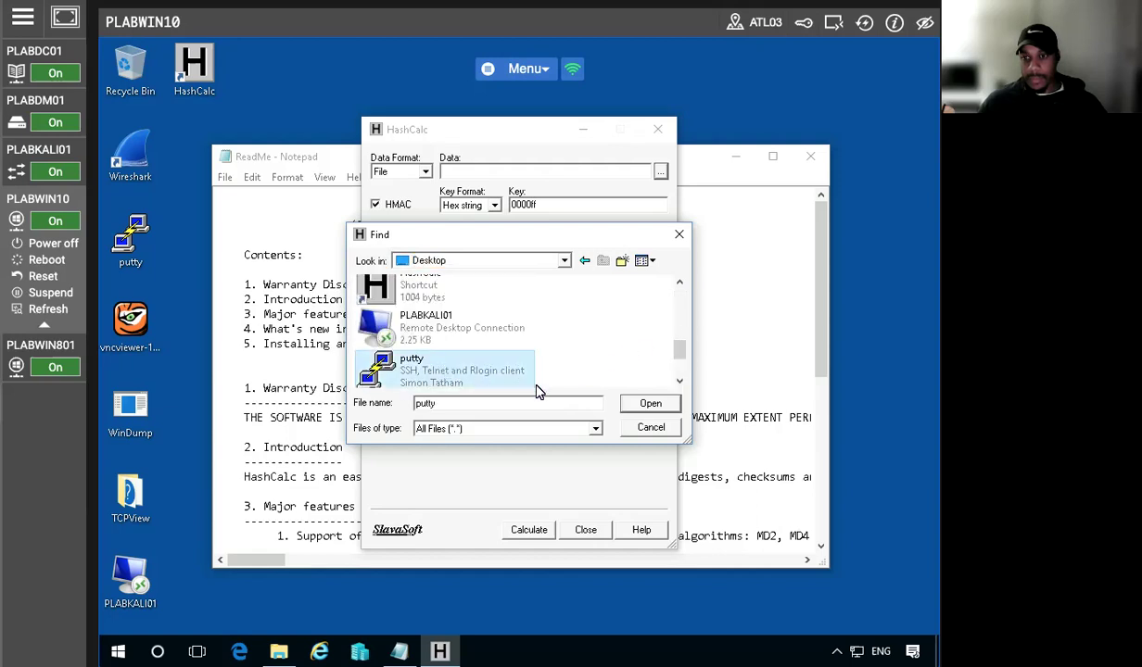
left_click(650, 405)
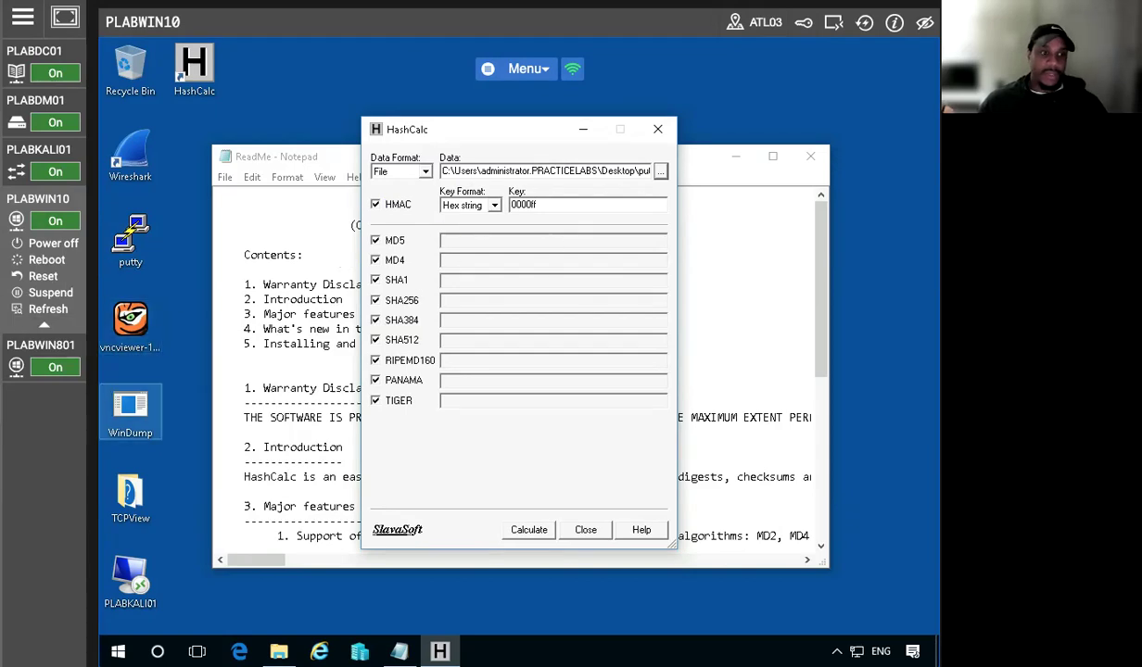
Turn off HMAC, calculate putty's plain hashes, and minimize the ReadMe Notepad window
left_click(376, 205)
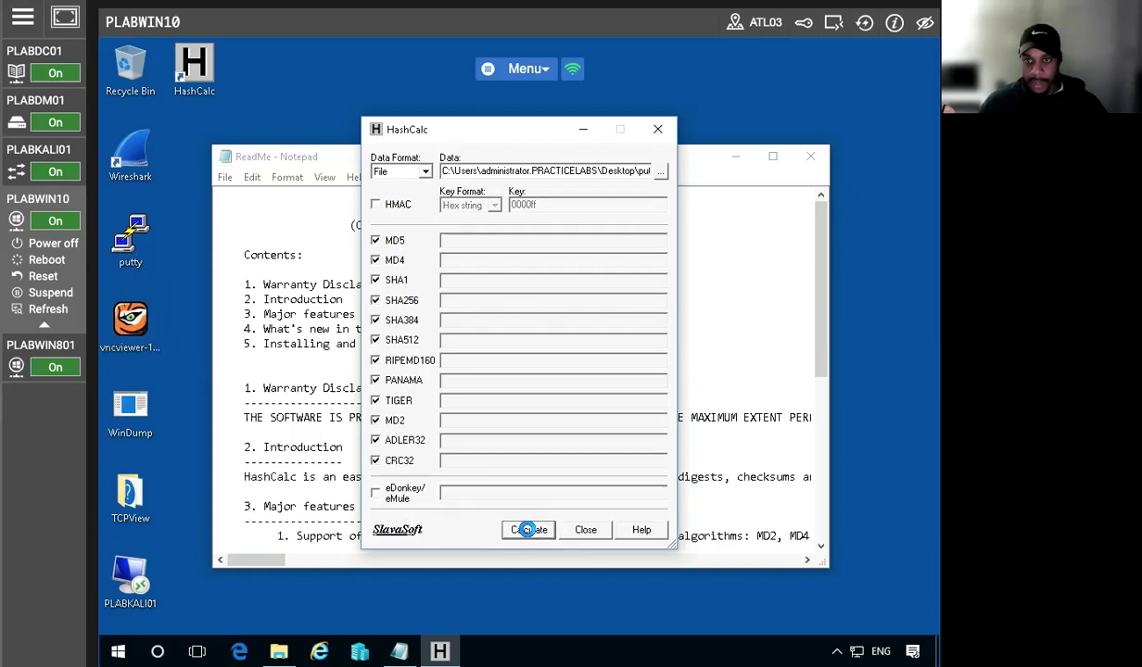
left_click(526, 533)
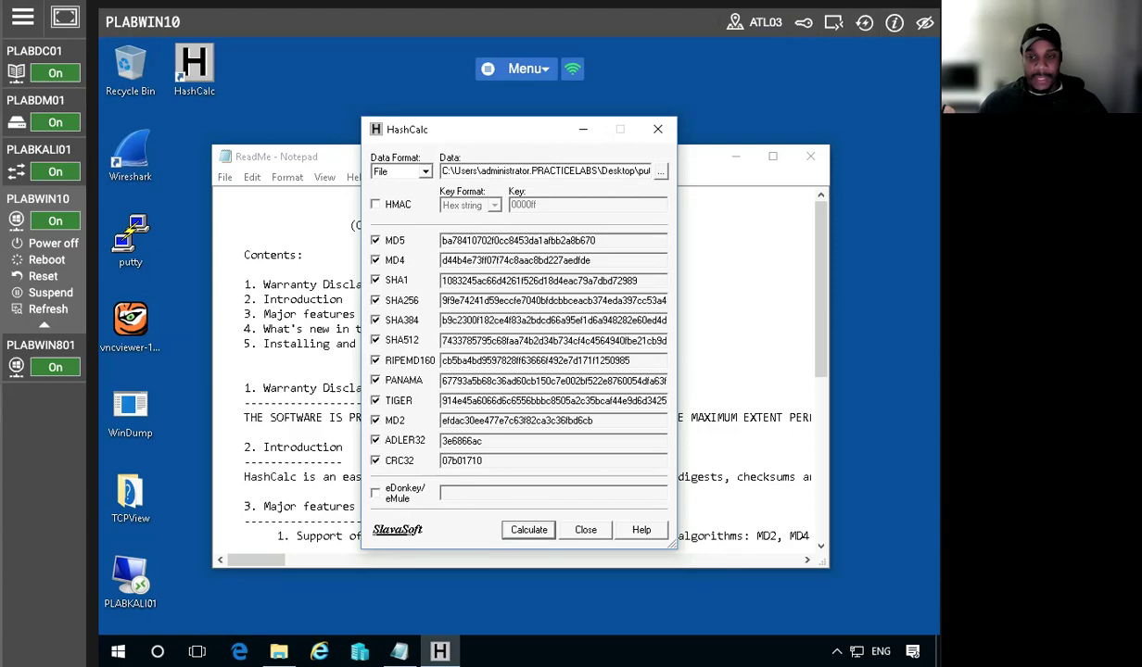
left_click(302, 225)
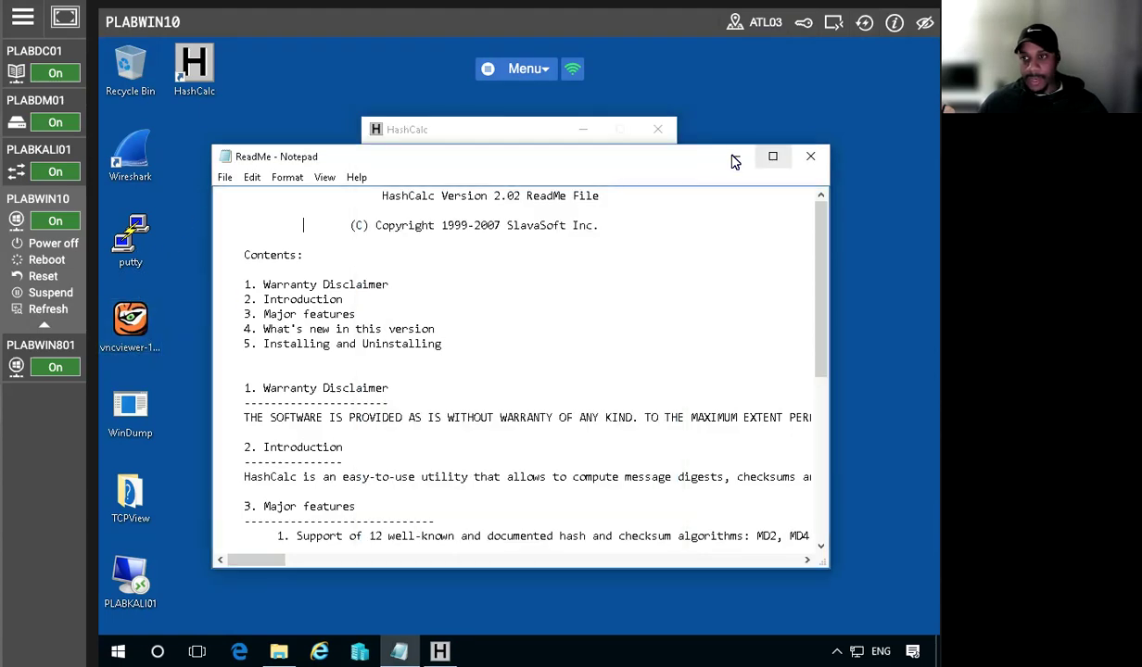
left_click(733, 160)
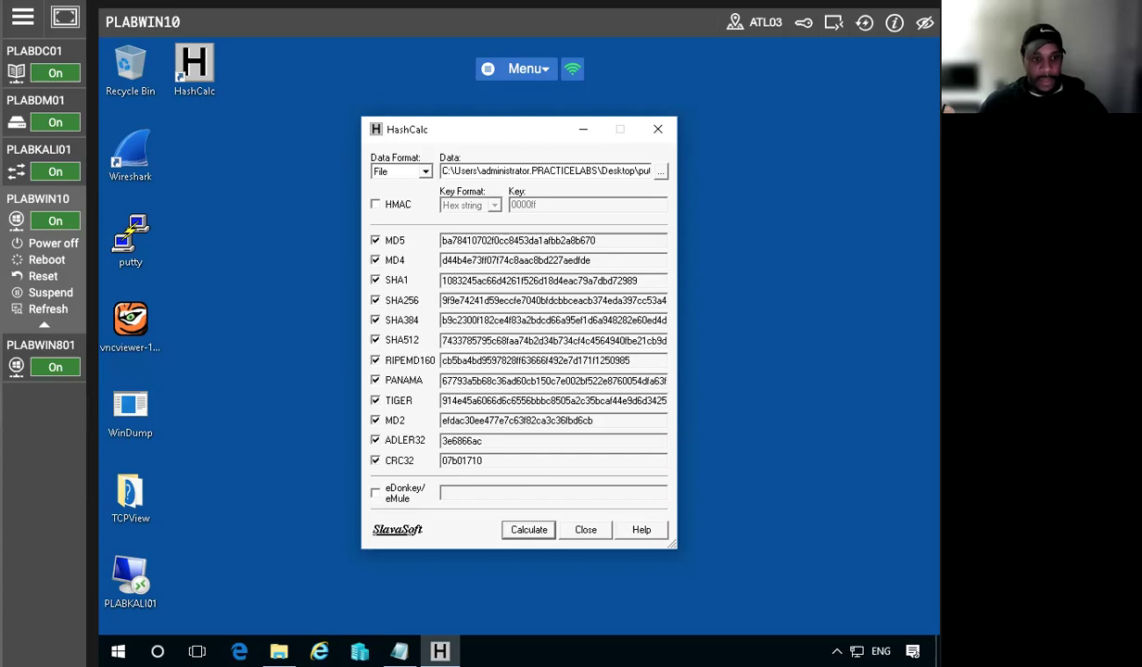
Launch Internet Explorer and go to the pasted PuTTY 0.67 release page URL
left_click(239, 651)
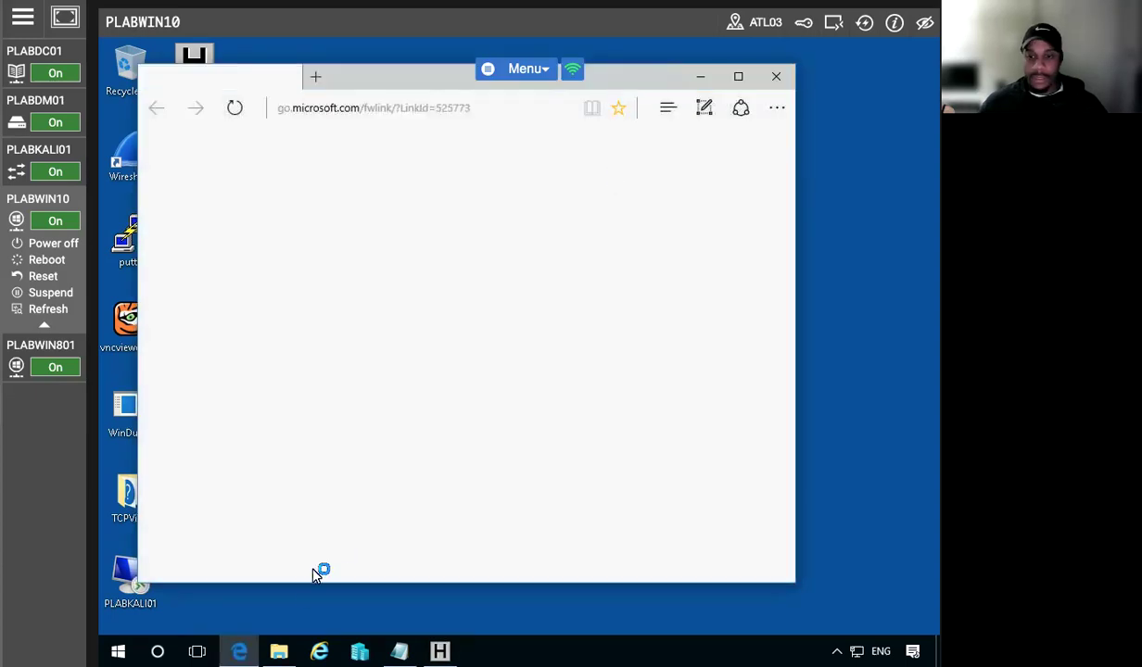
mouse_move(279, 649)
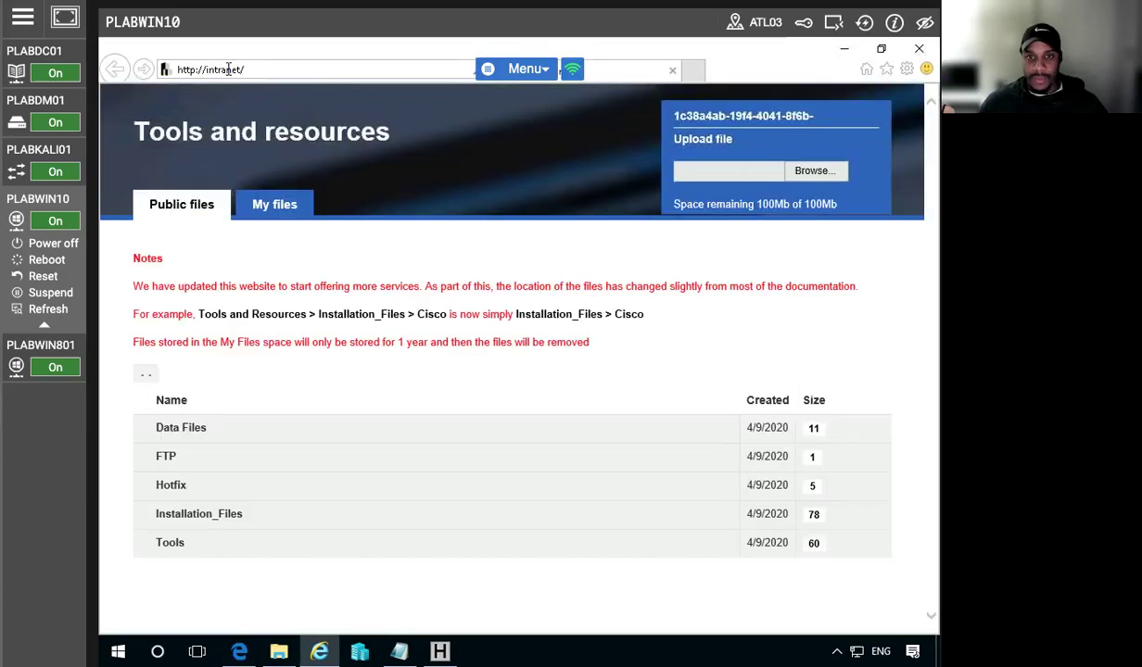
left_click(228, 70)
right_click(228, 70)
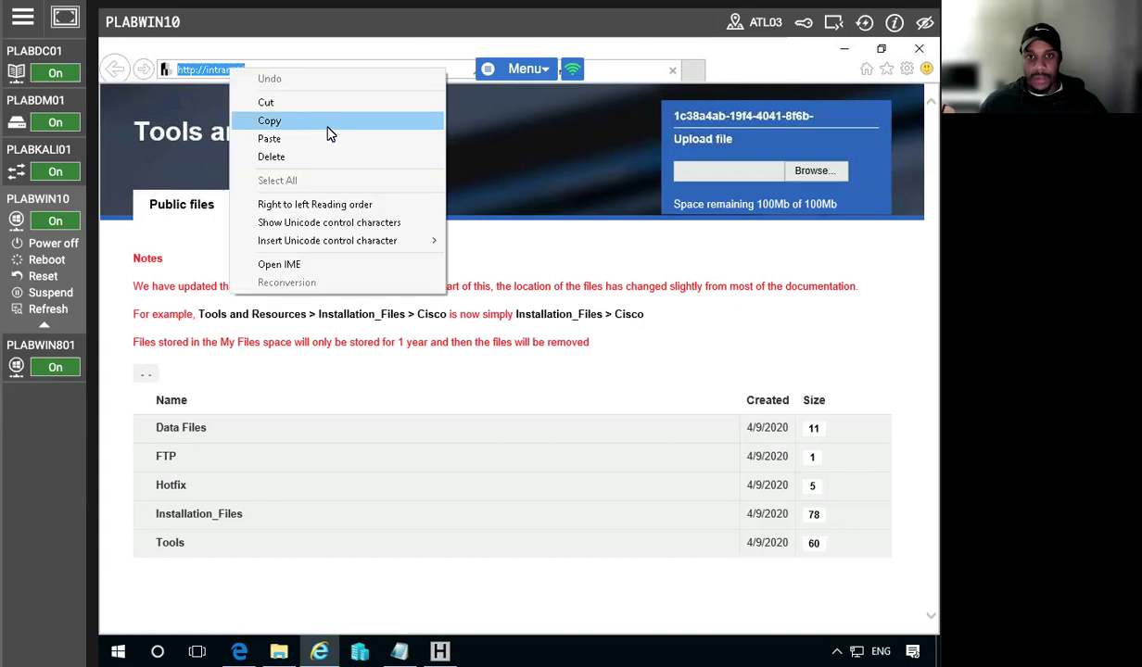
left_click(292, 141)
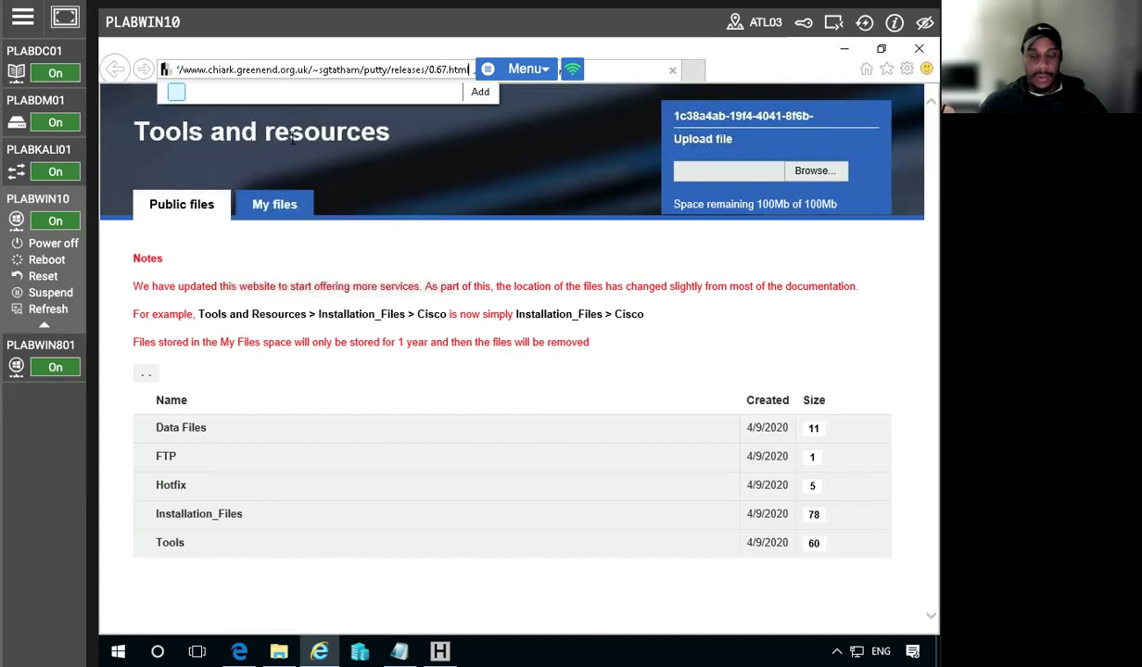
key("Return")
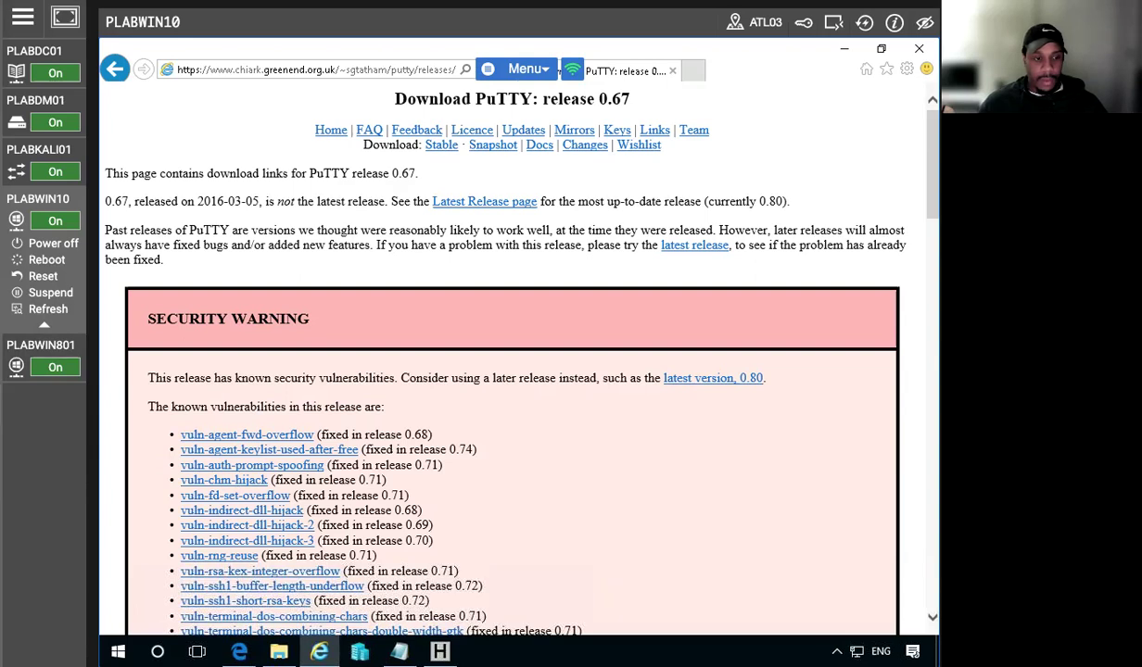
Scroll down to the page's Checksum files section and open the md5sums list
scroll(252, 468, "down", 5)
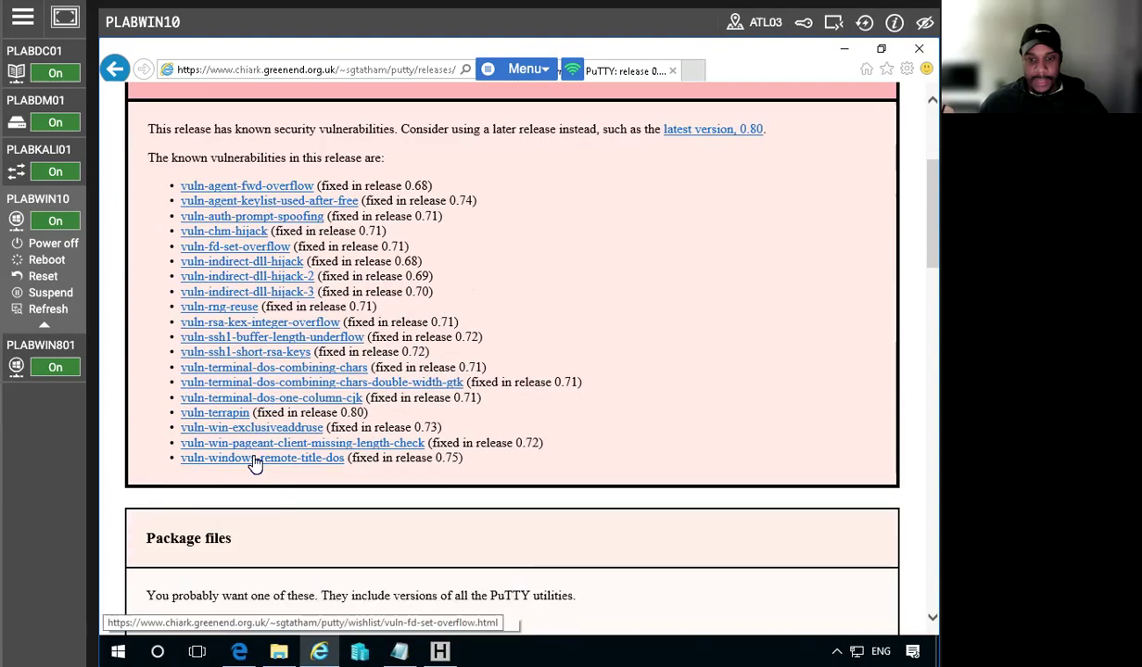
scroll(254, 453, "up", 4)
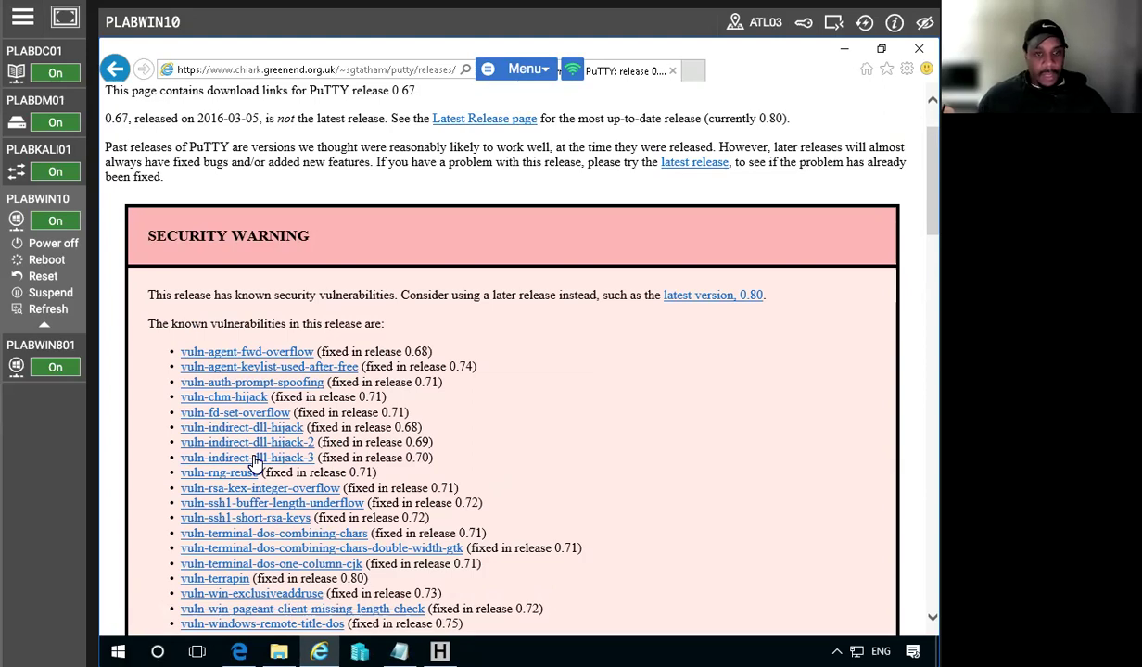
scroll(256, 464, "down", 3)
scroll(256, 464, "up", 2)
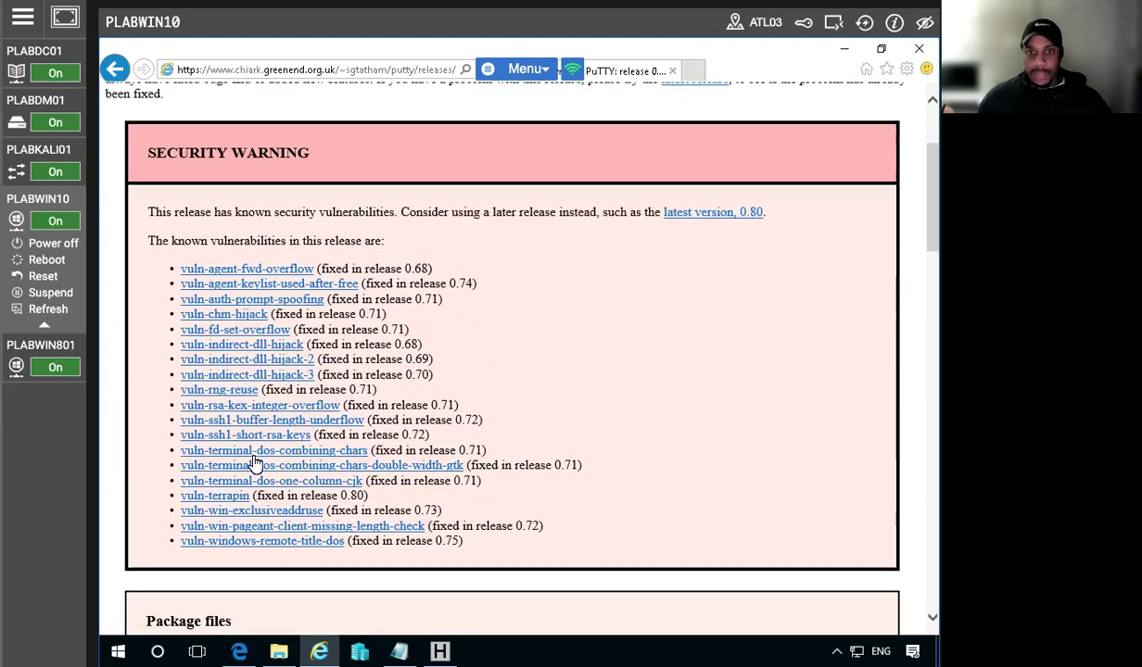
scroll(256, 464, "down", 4)
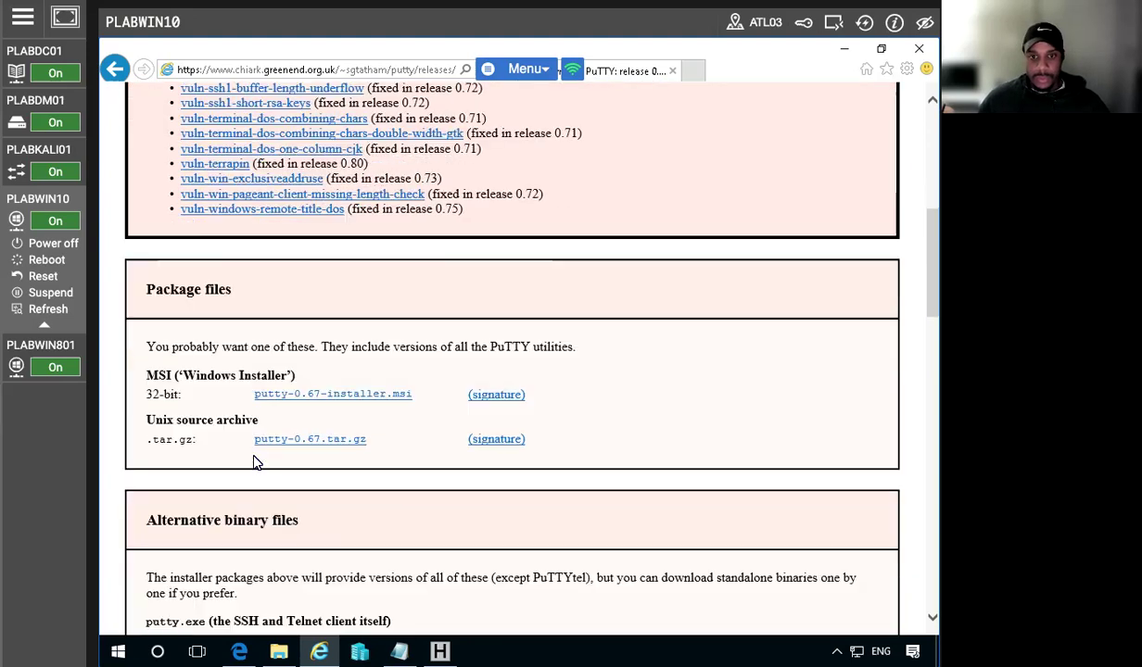
scroll(256, 463, "up", 3)
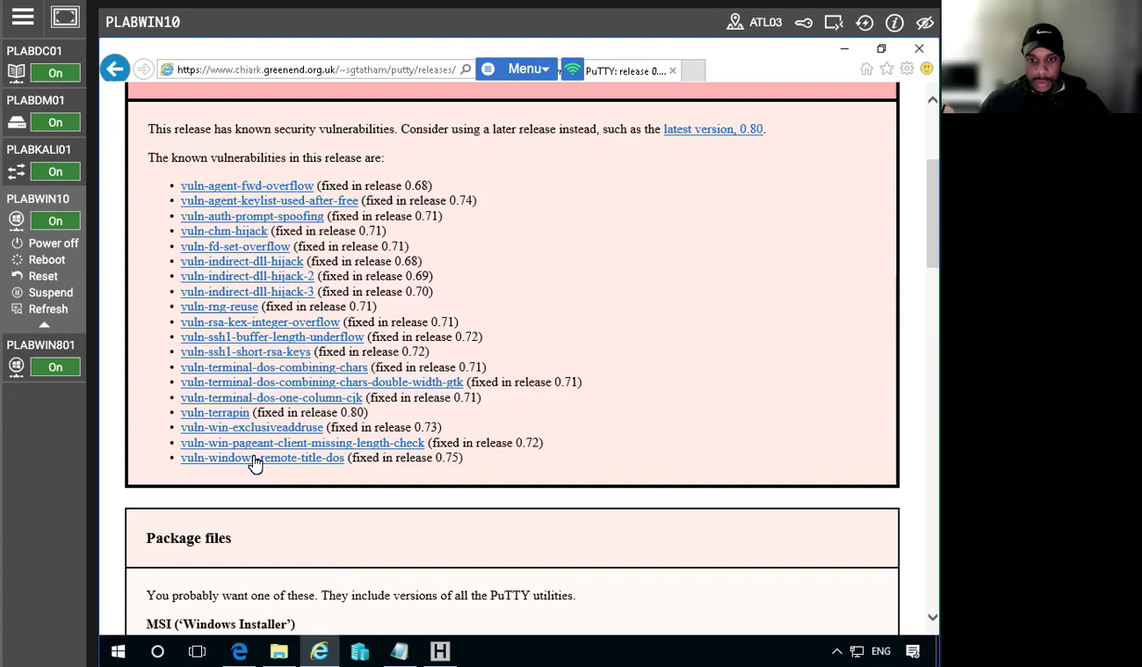
scroll(256, 464, "down", 3)
scroll(256, 463, "down", 2)
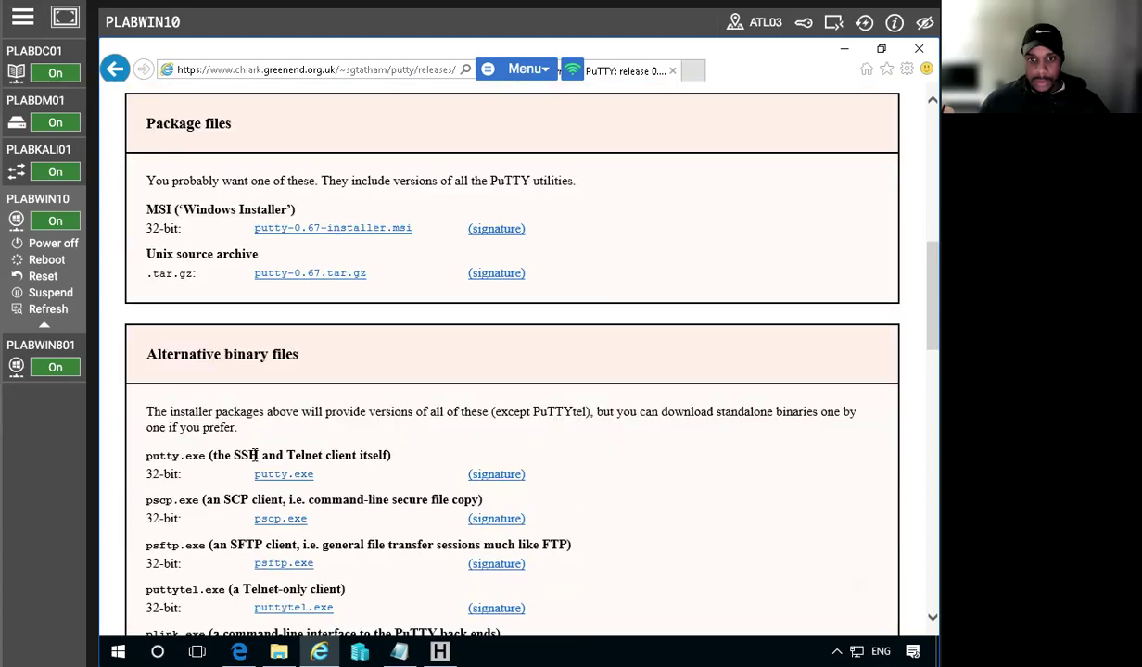
scroll(253, 455, "down", 3)
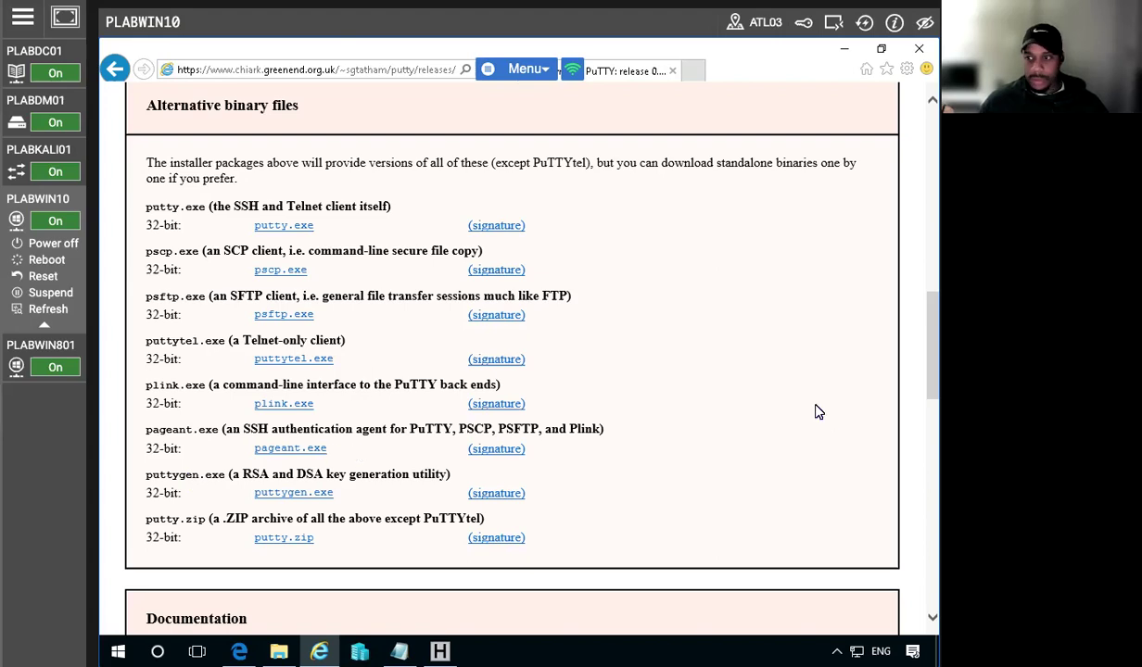
scroll(759, 418, "down", 6)
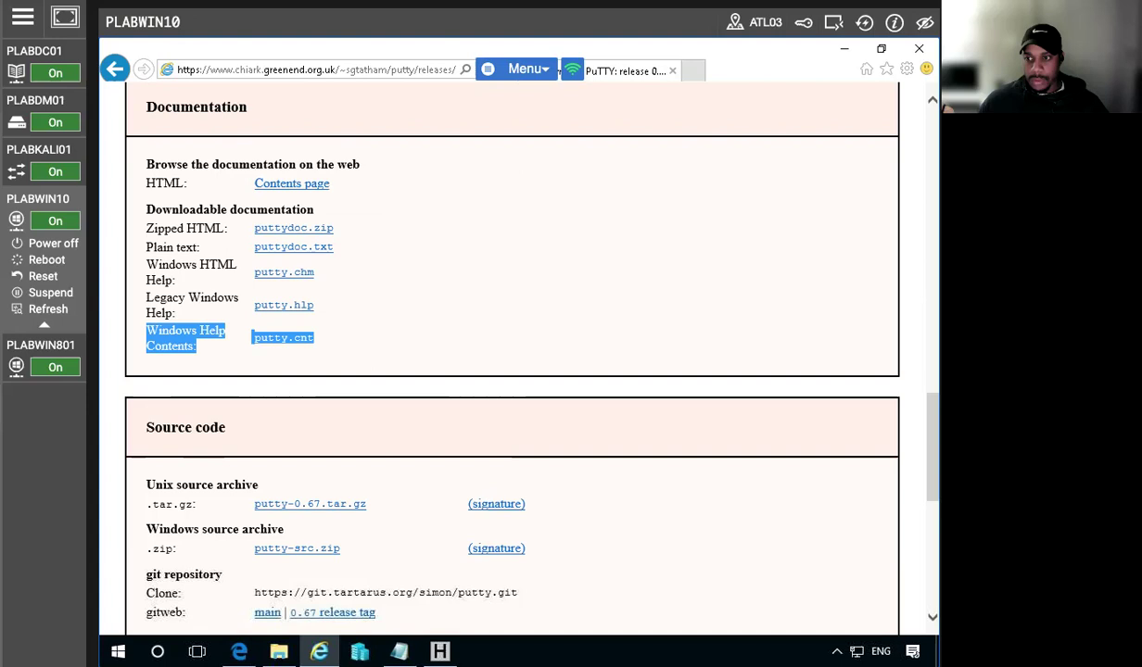
left_click(718, 392)
scroll(718, 392, "down", 3)
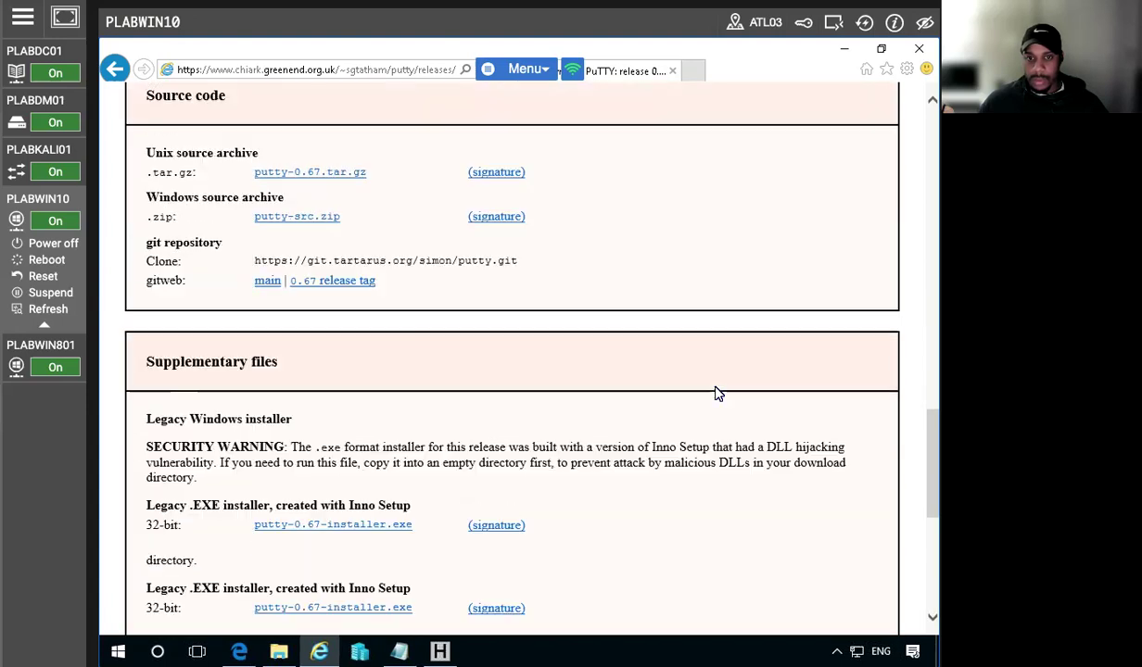
scroll(719, 392, "down", 3)
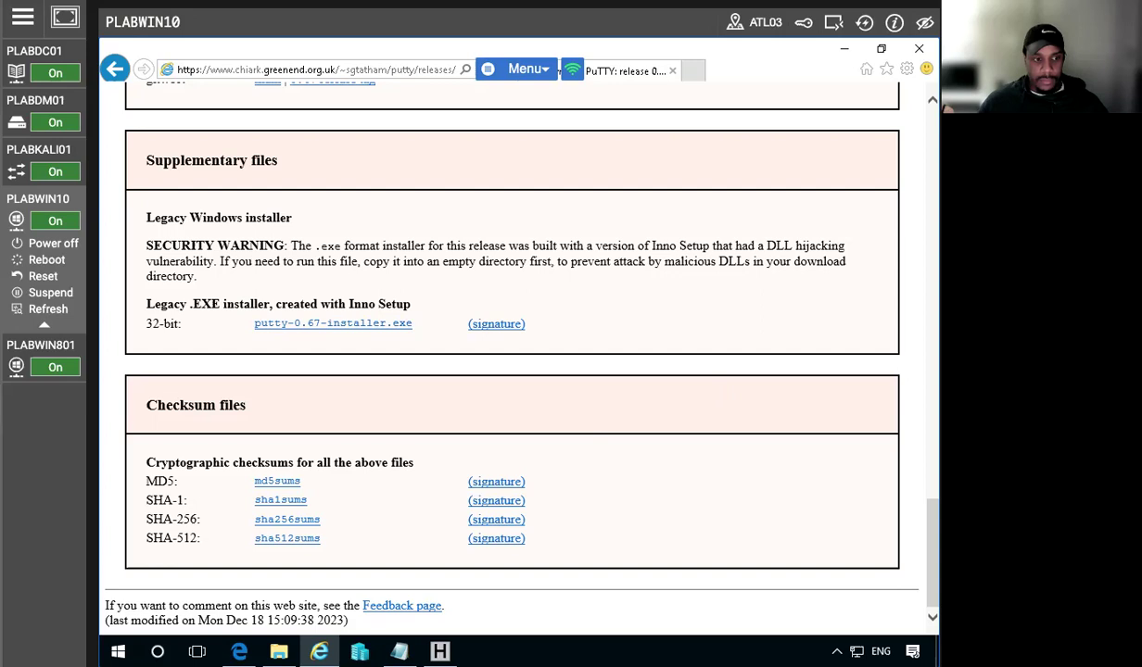
left_click(277, 483)
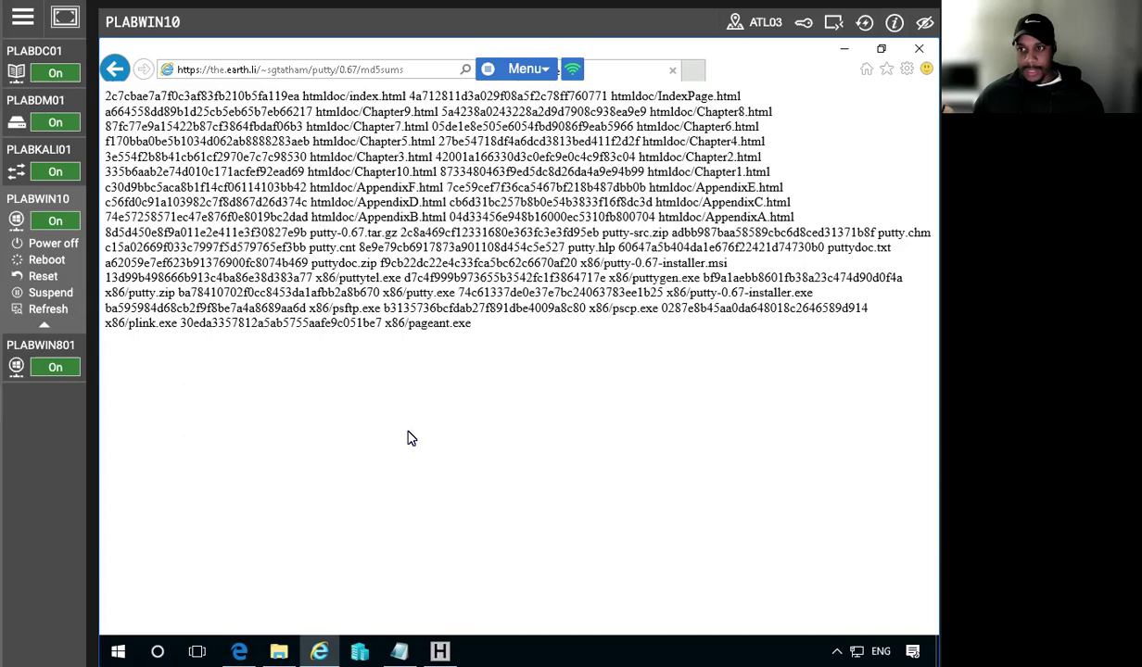
Find x86/putty.exe in the md5sums list, copy its MD5 hash, and go back
key("ctrl+f")
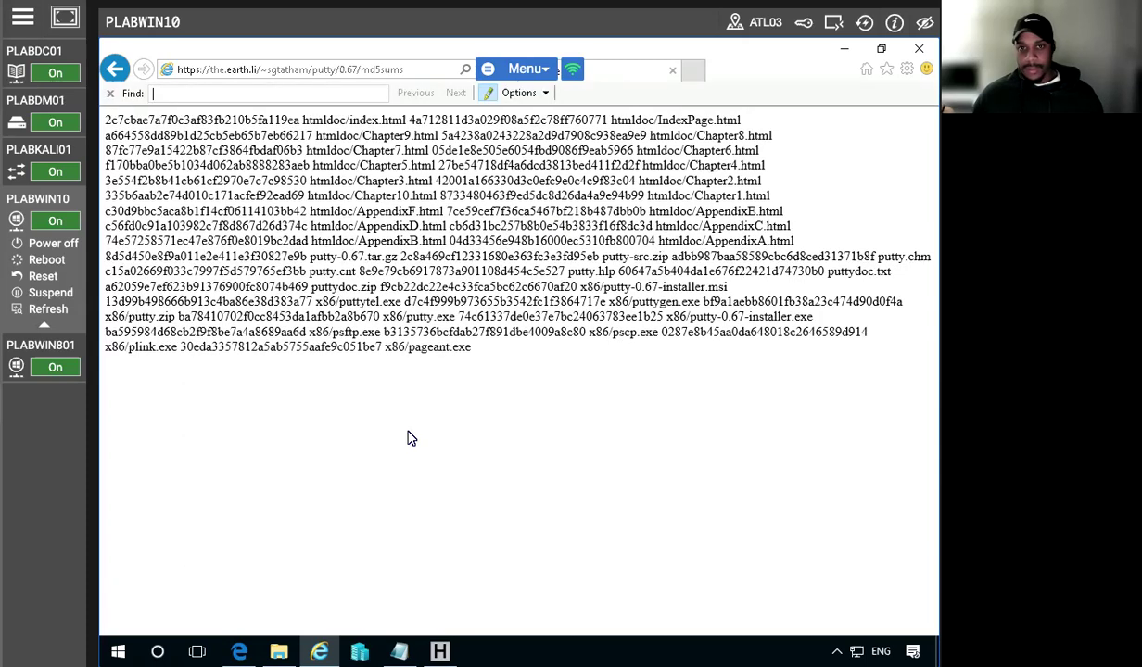
type("x")
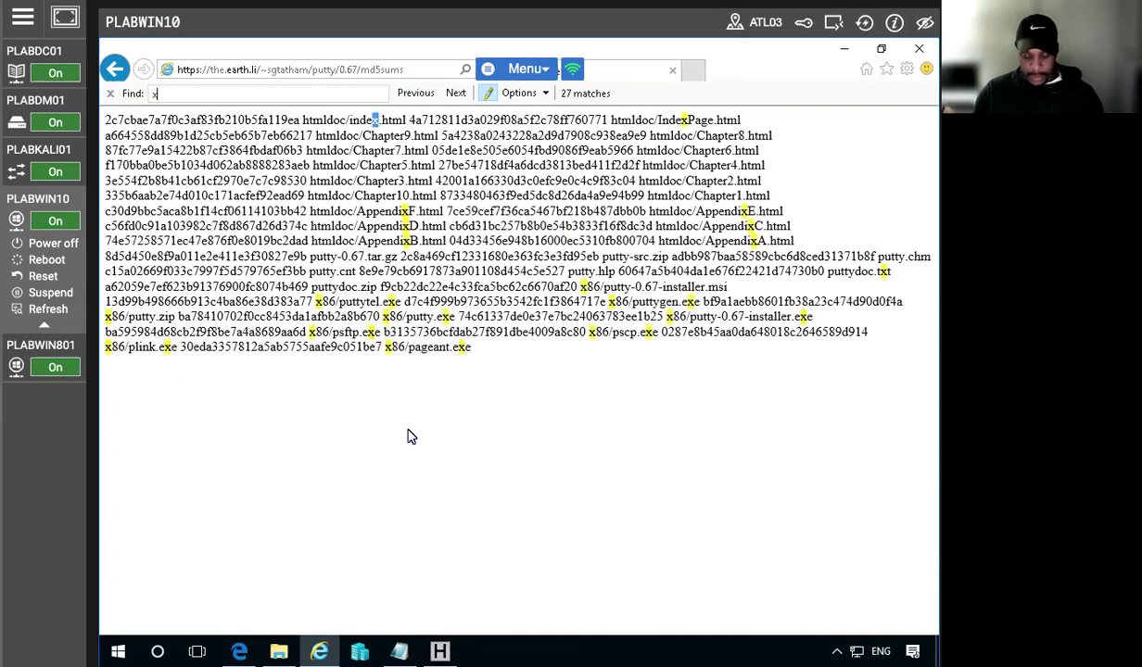
type("86")
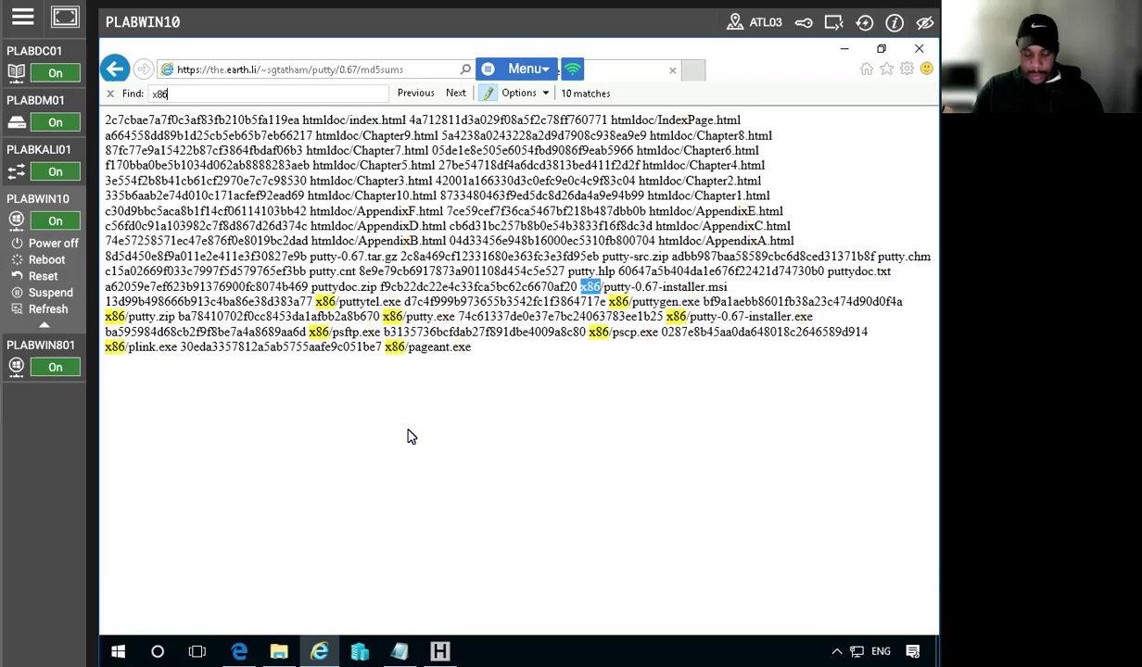
type("/putty")
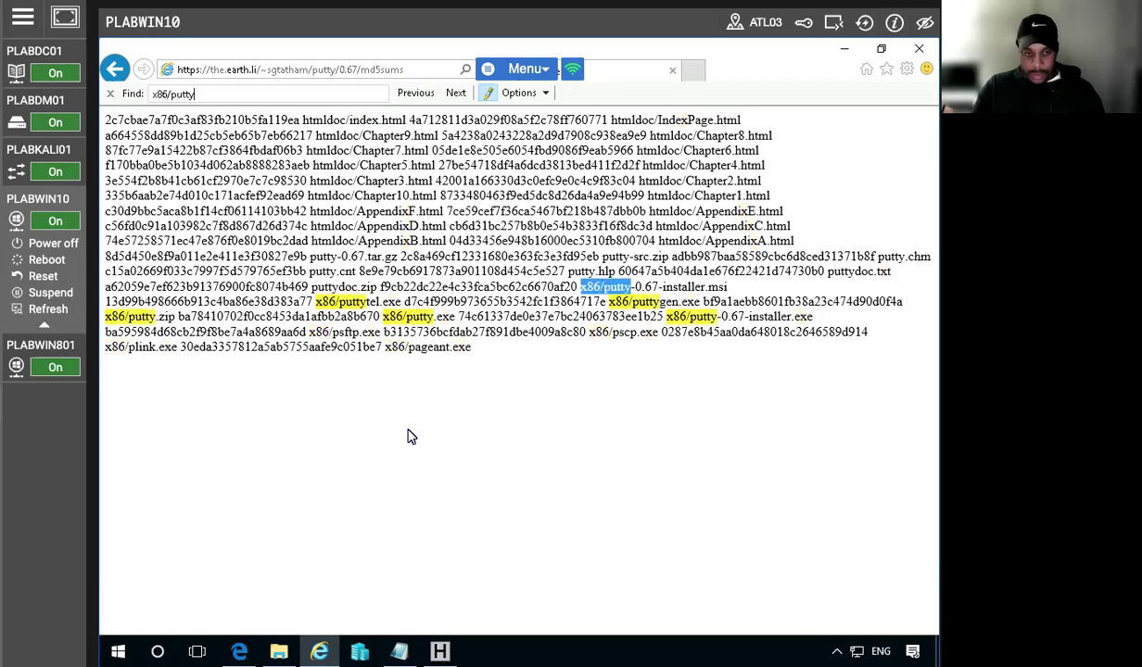
type(".exe")
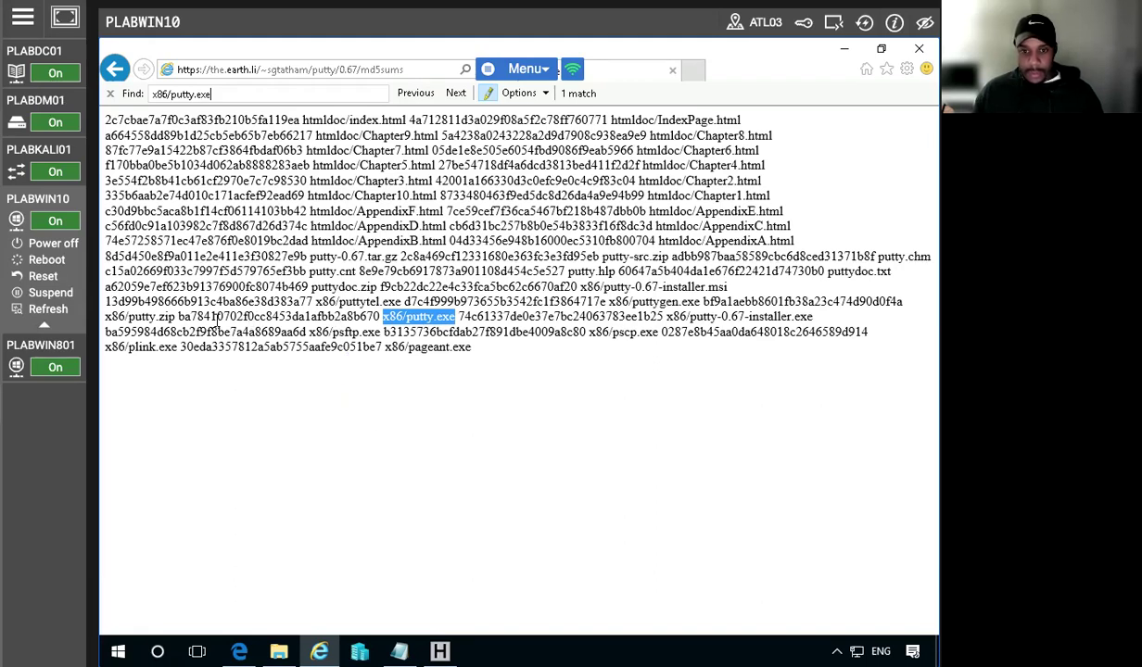
left_click_drag(178, 316, 446, 316)
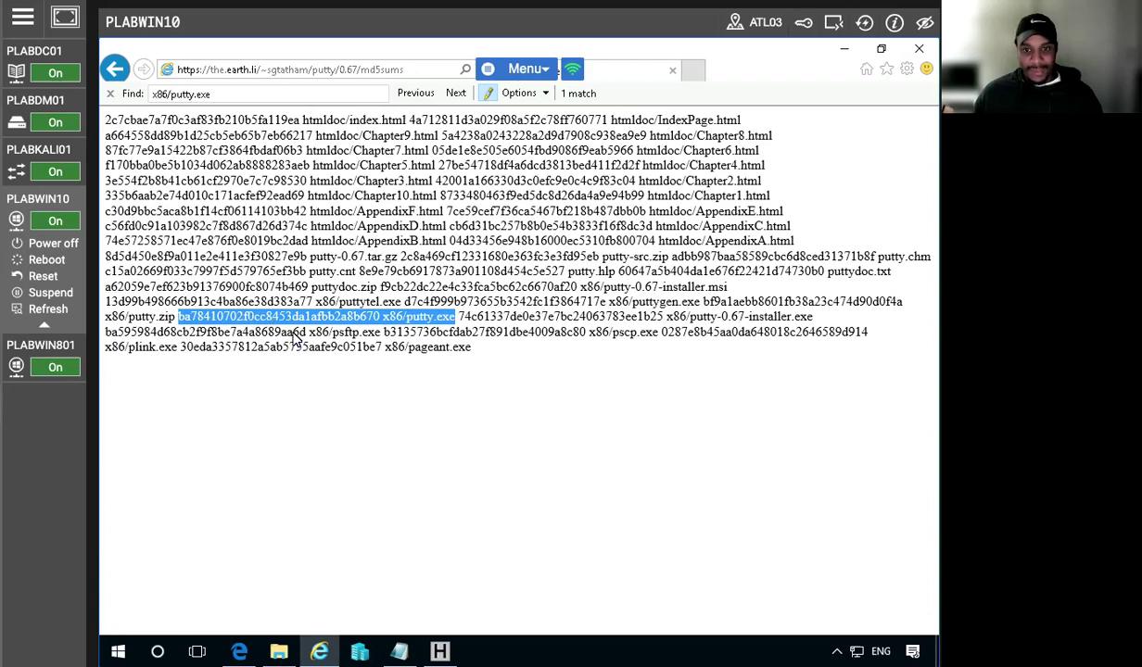
right_click(252, 317)
left_click(293, 346)
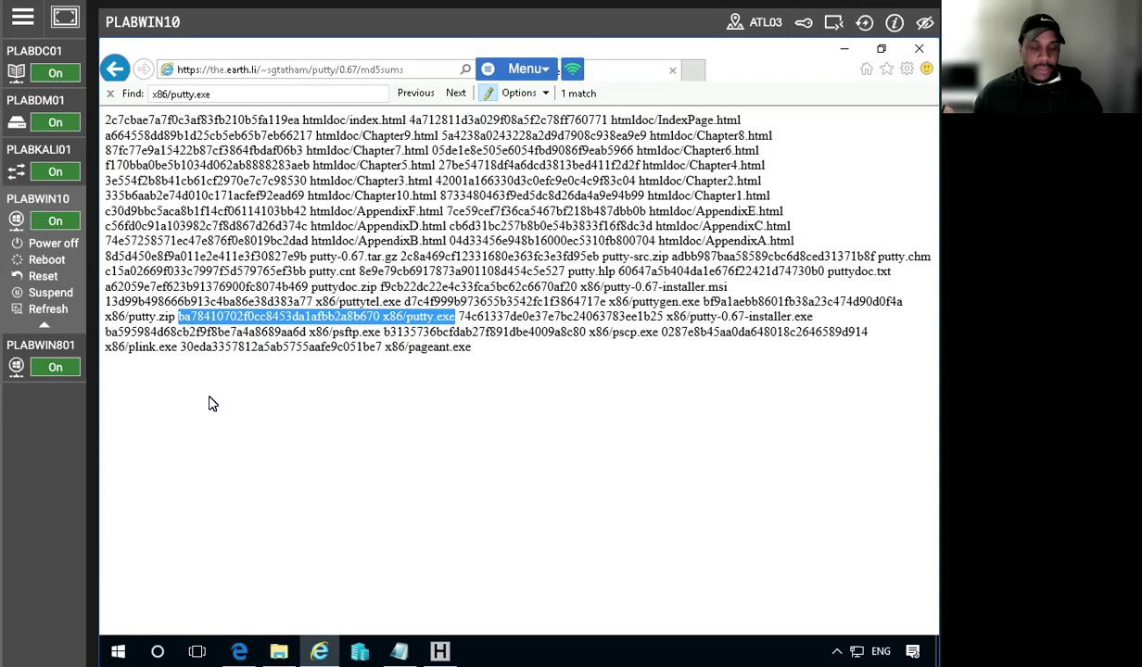
left_click(115, 68)
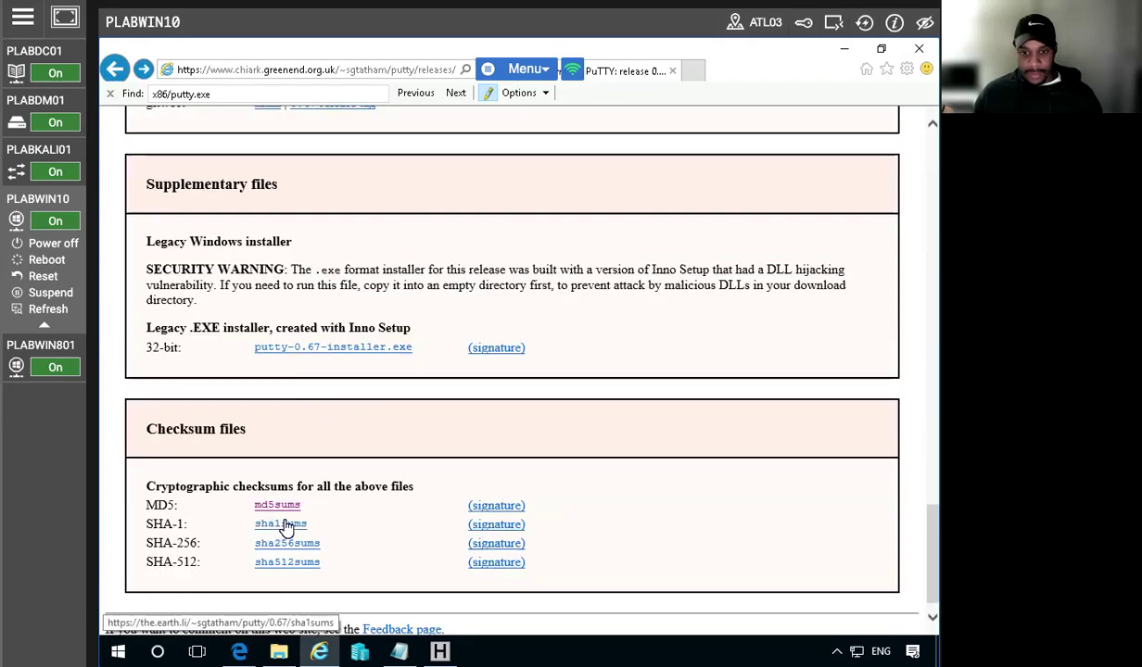
Open the sha1sums list, highlight the x86/putty.exe entry, and select the address bar
left_click(281, 522)
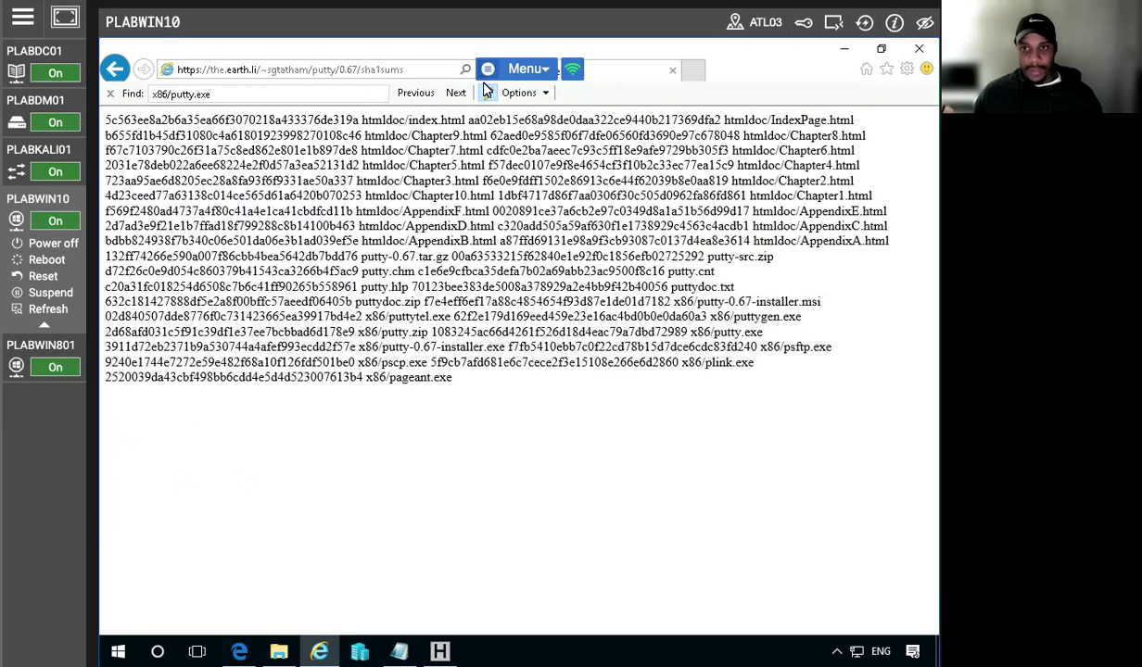
left_click(272, 96)
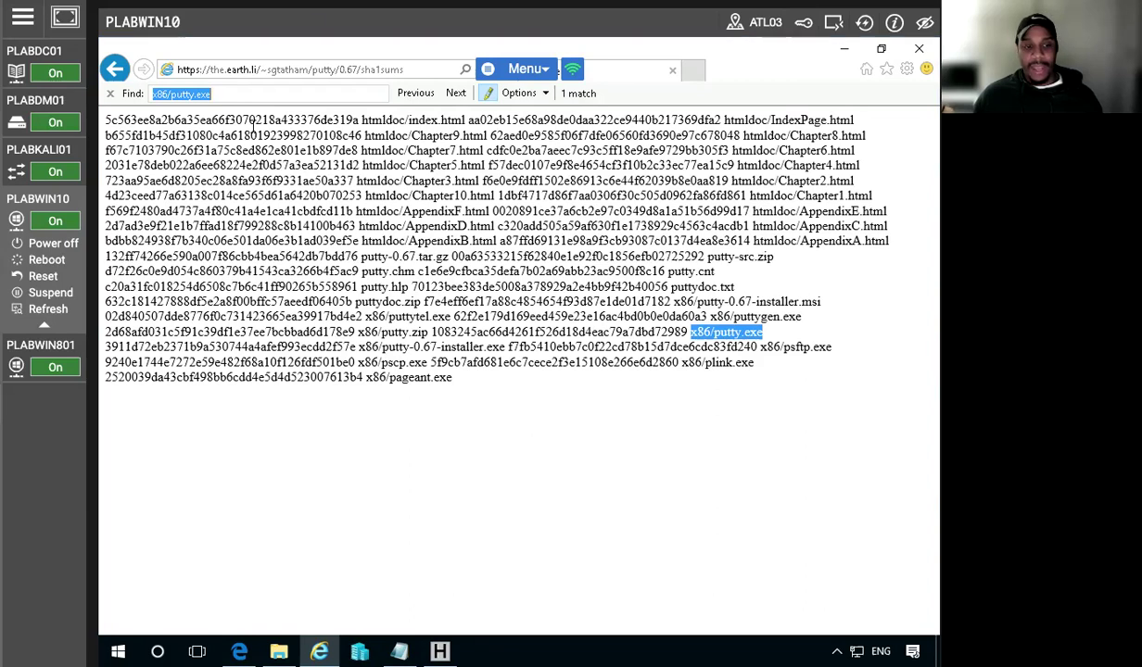
left_click(264, 64)
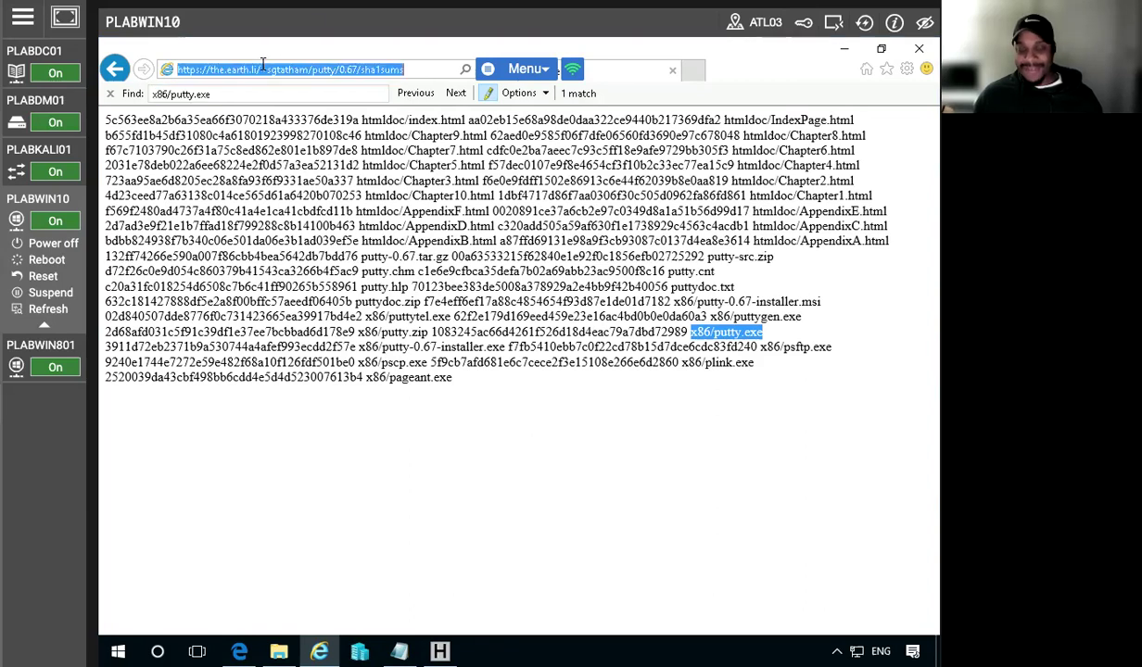
right_click(246, 66)
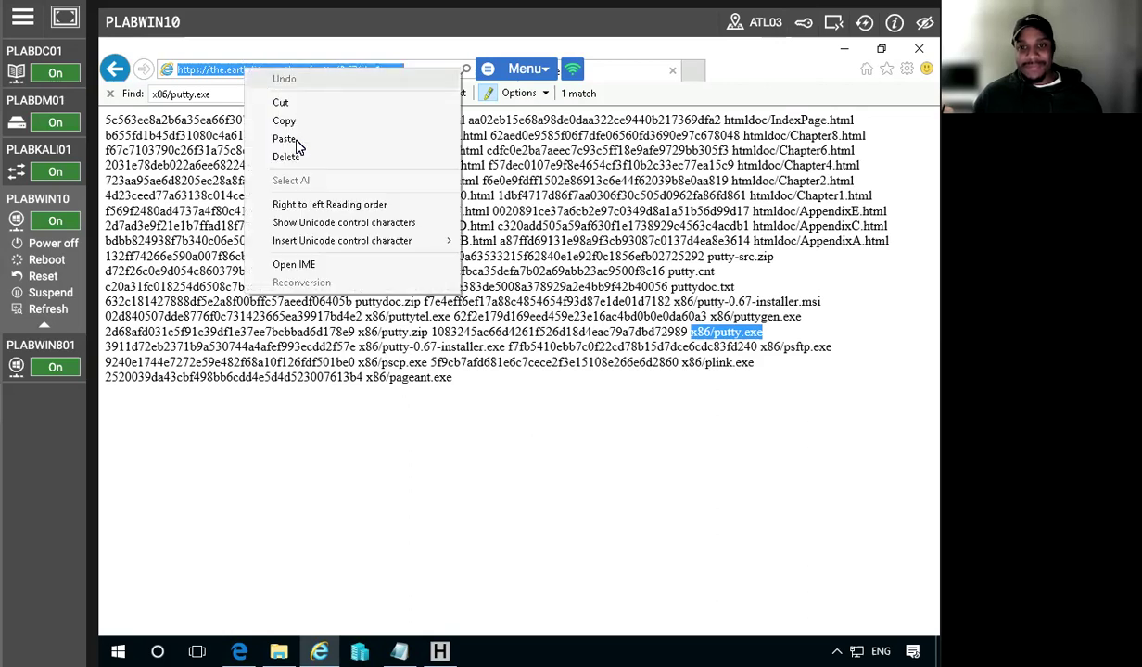
left_click(282, 140)
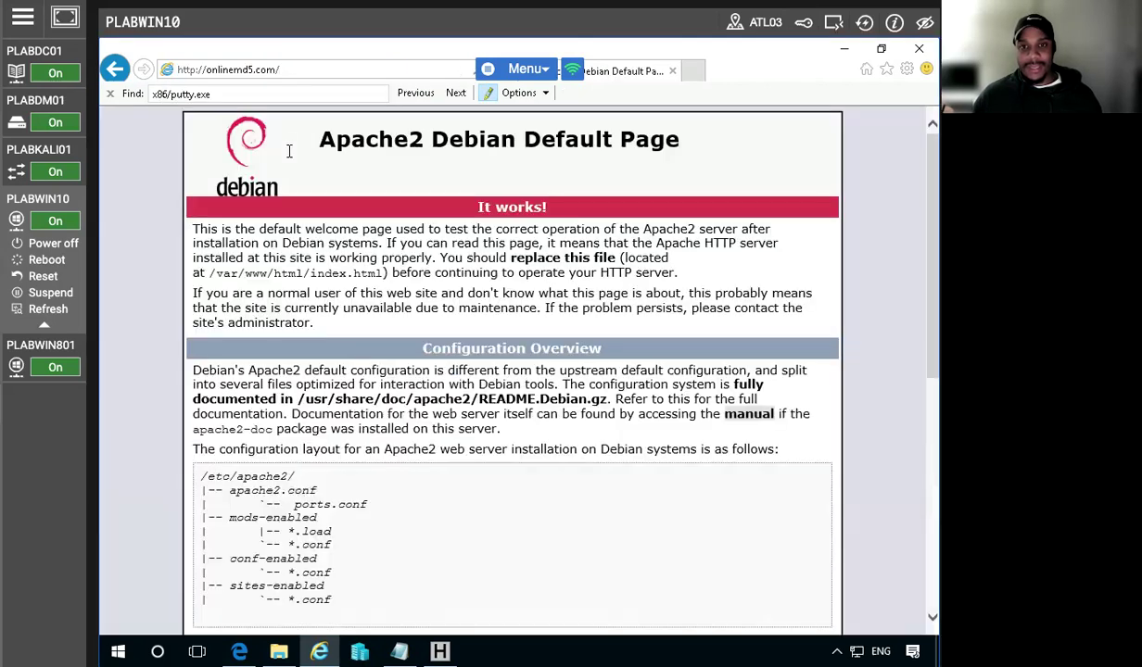
scroll(286, 345, "down", 4)
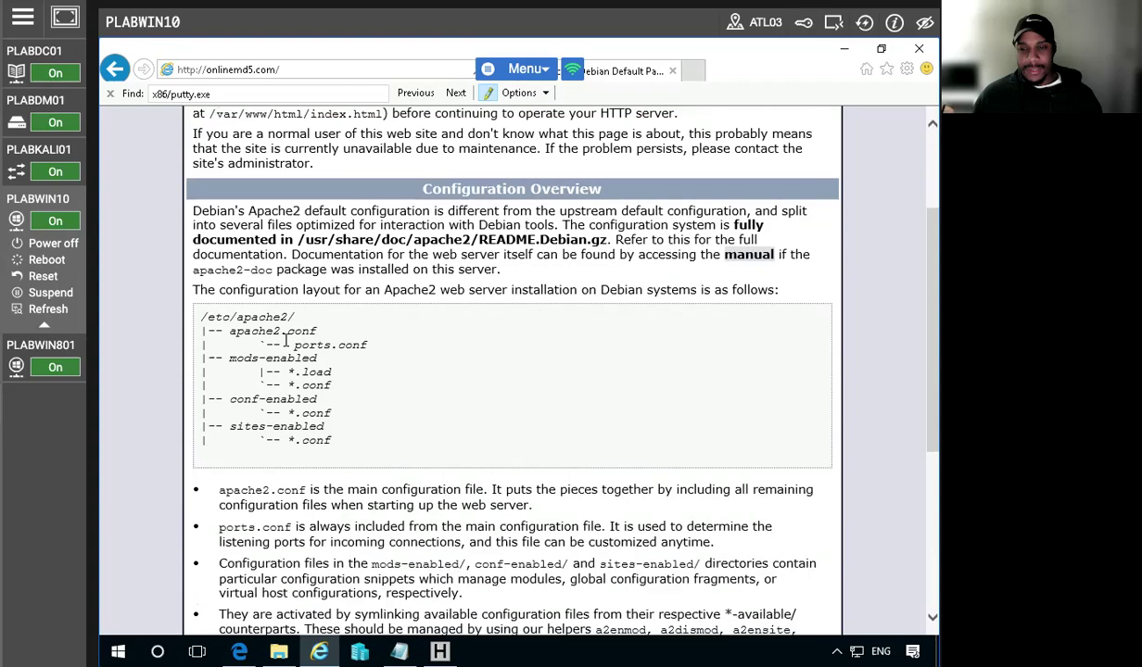
scroll(285, 345, "up", 4)
scroll(285, 344, "down", 3)
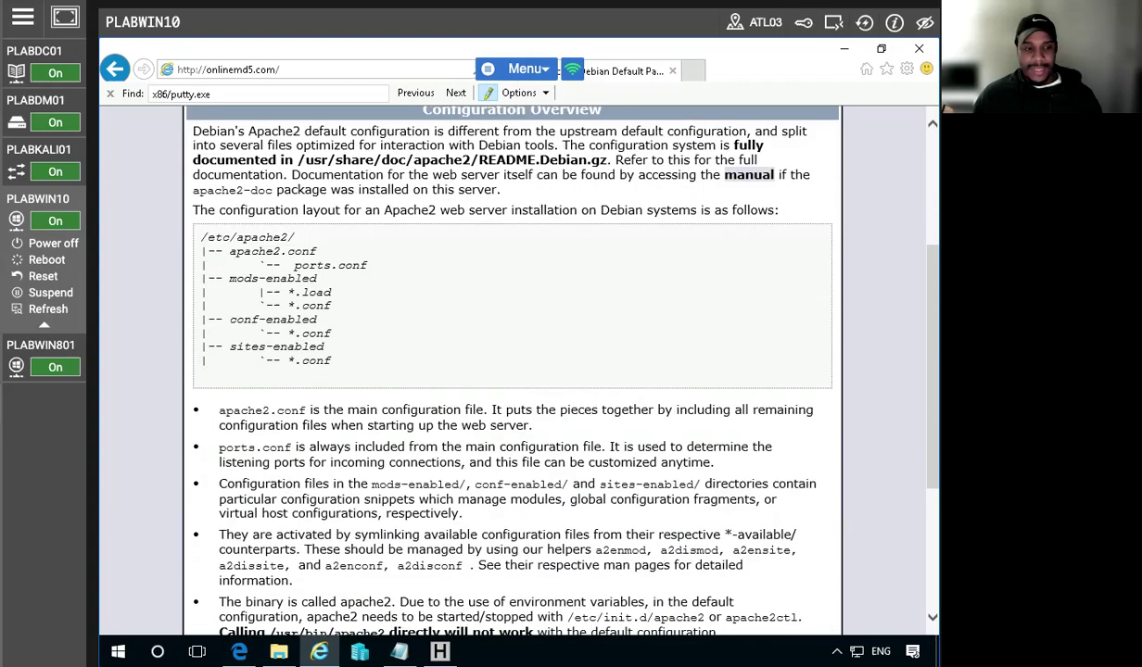
scroll(362, 359, "down", 3)
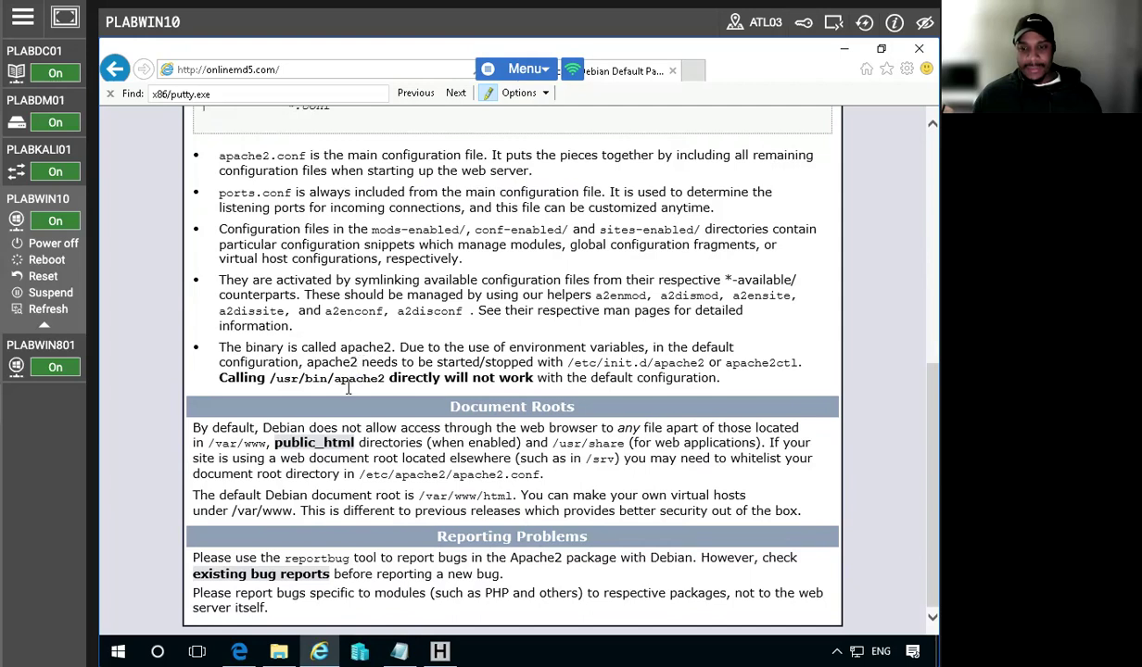
scroll(310, 396, "up", 3)
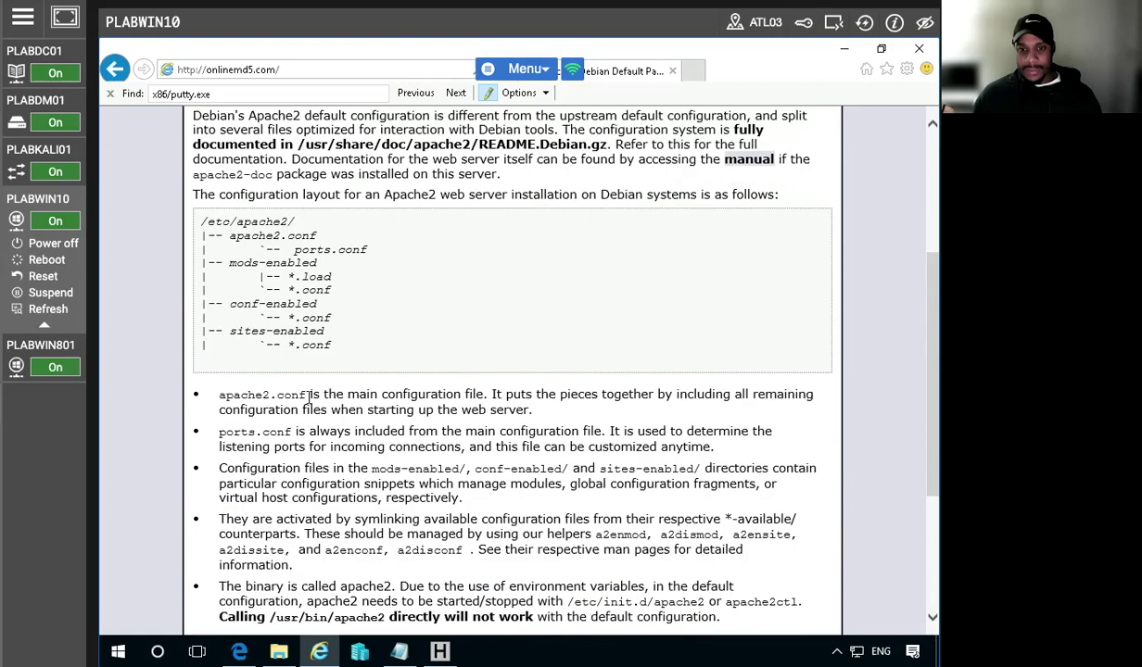
scroll(288, 421, "up", 2)
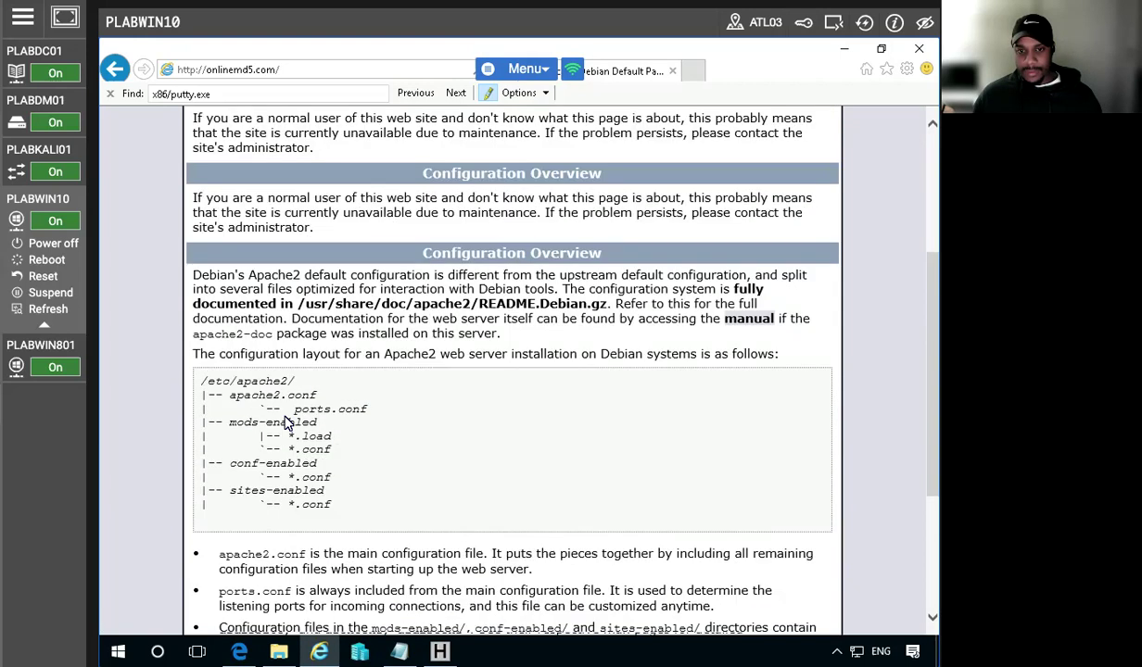
scroll(287, 421, "up", 1)
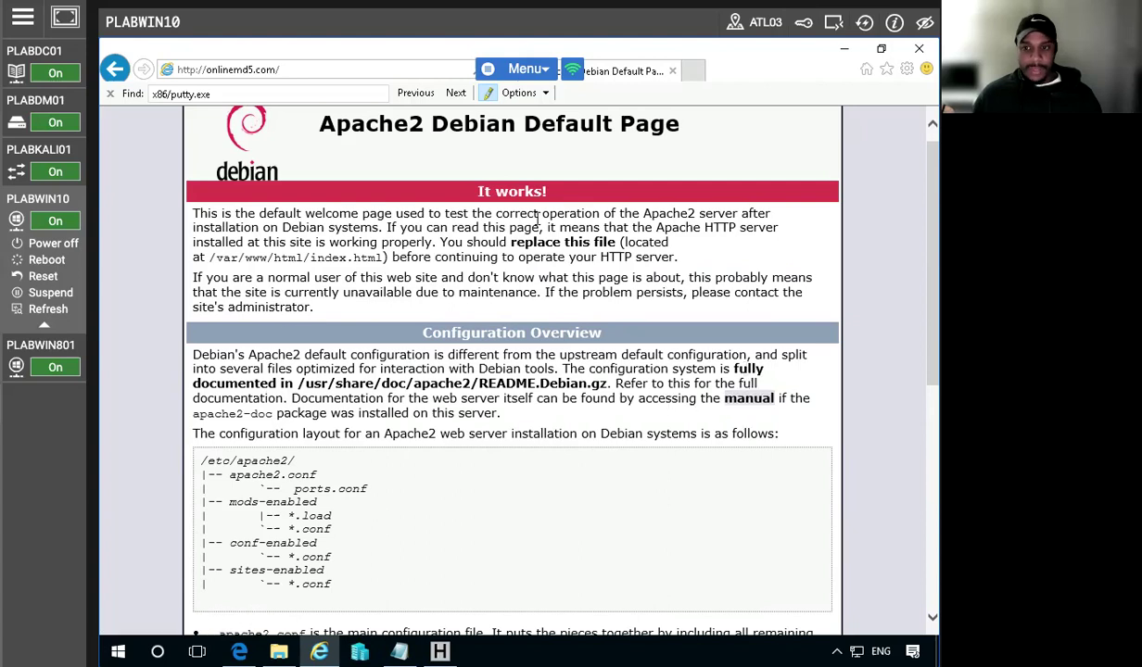
scroll(329, 265, "up", 1)
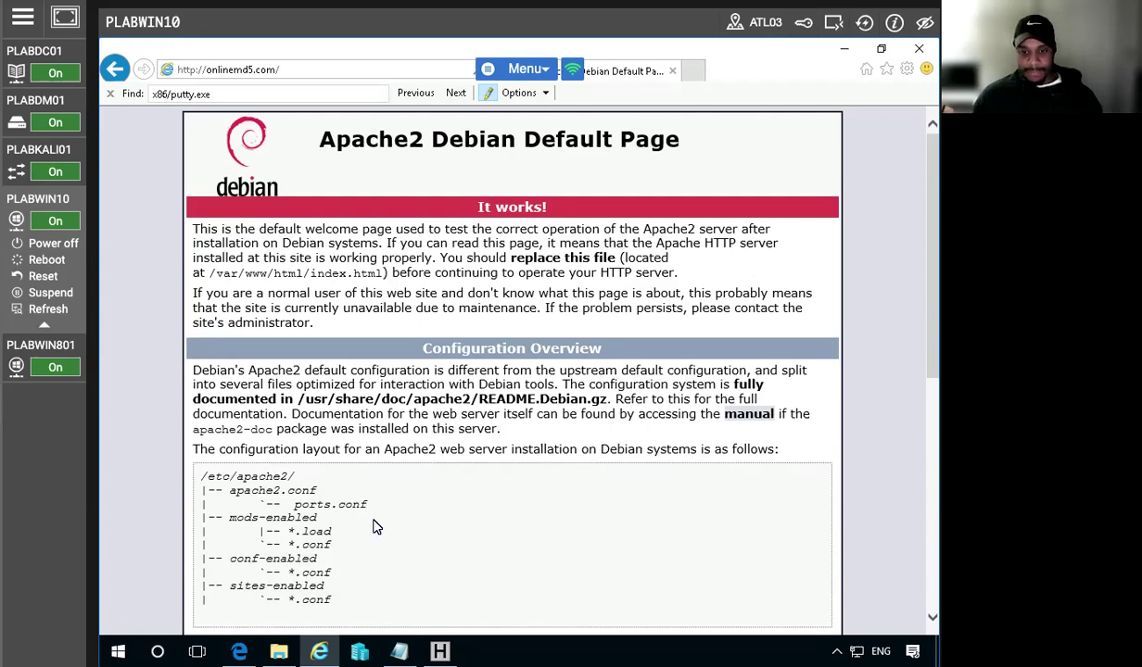
scroll(361, 520, "down", 3)
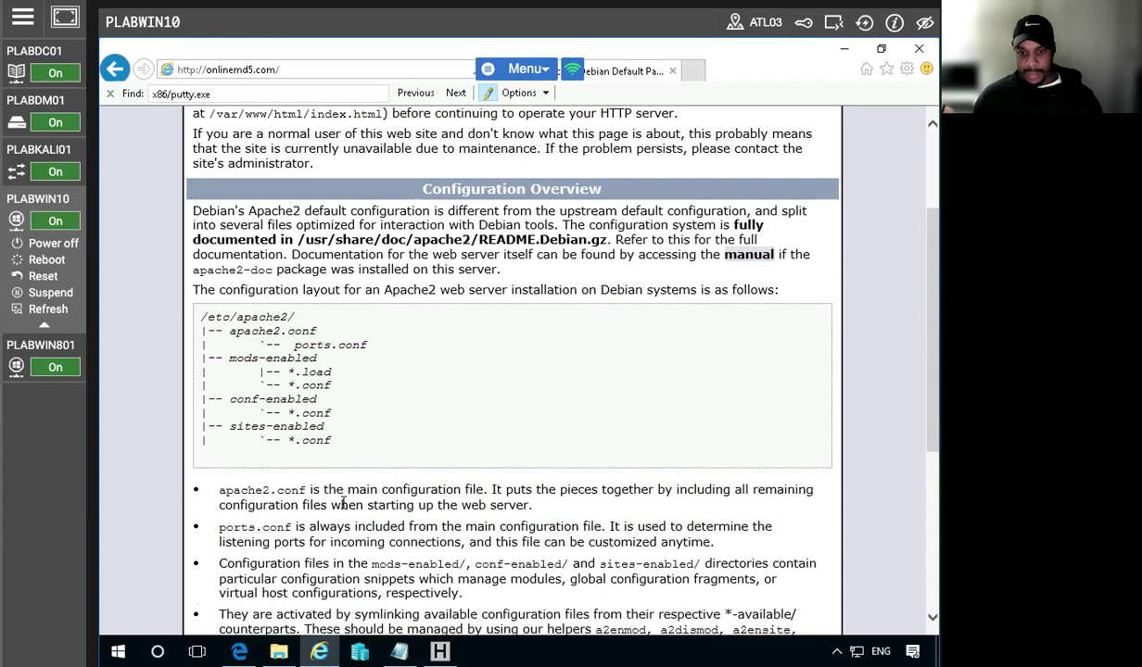
scroll(224, 543, "down", 6)
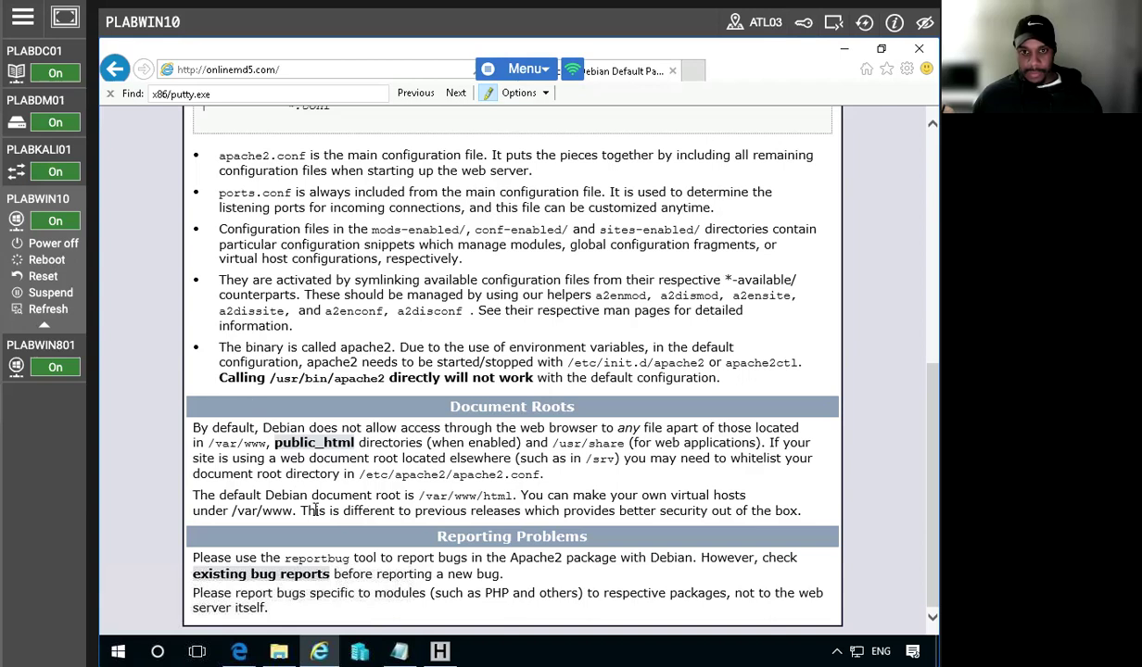
scroll(405, 538, "up", 6)
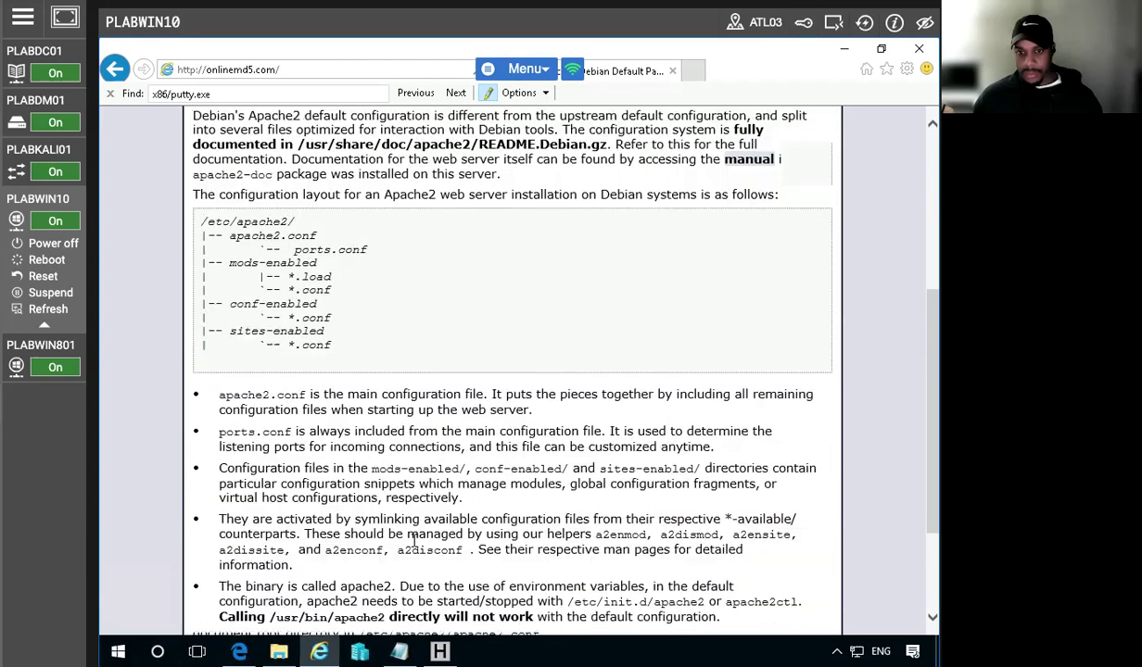
scroll(406, 538, "up", 3)
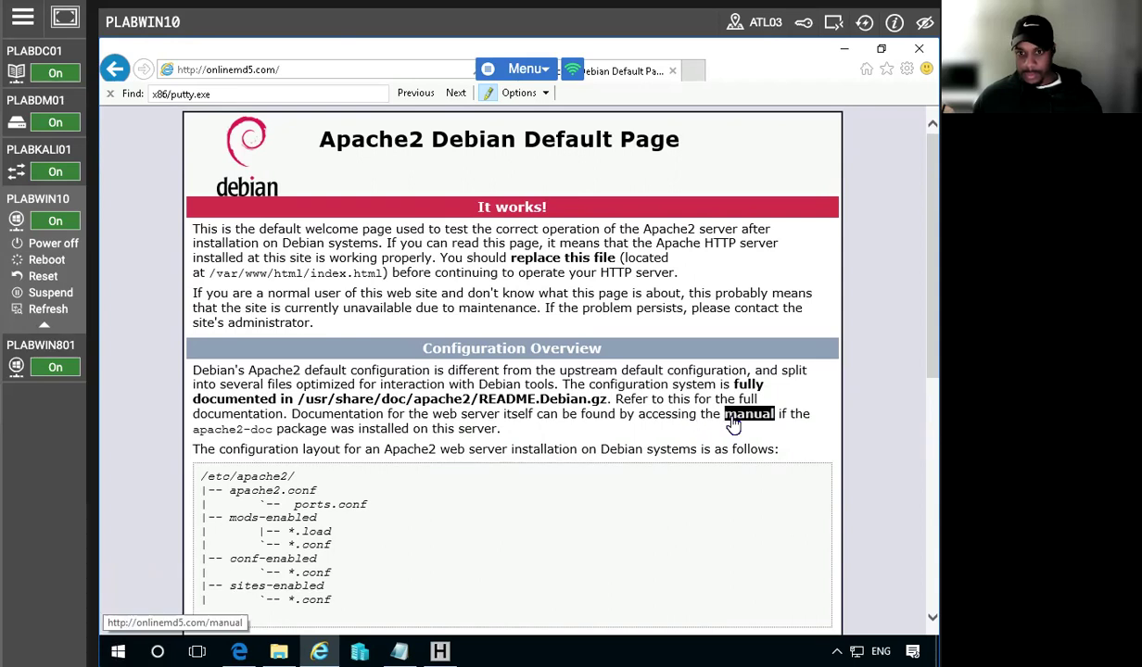
Try the broken server manual link, go back, then follow the public_html link to mod_userdir docs
left_click(749, 414)
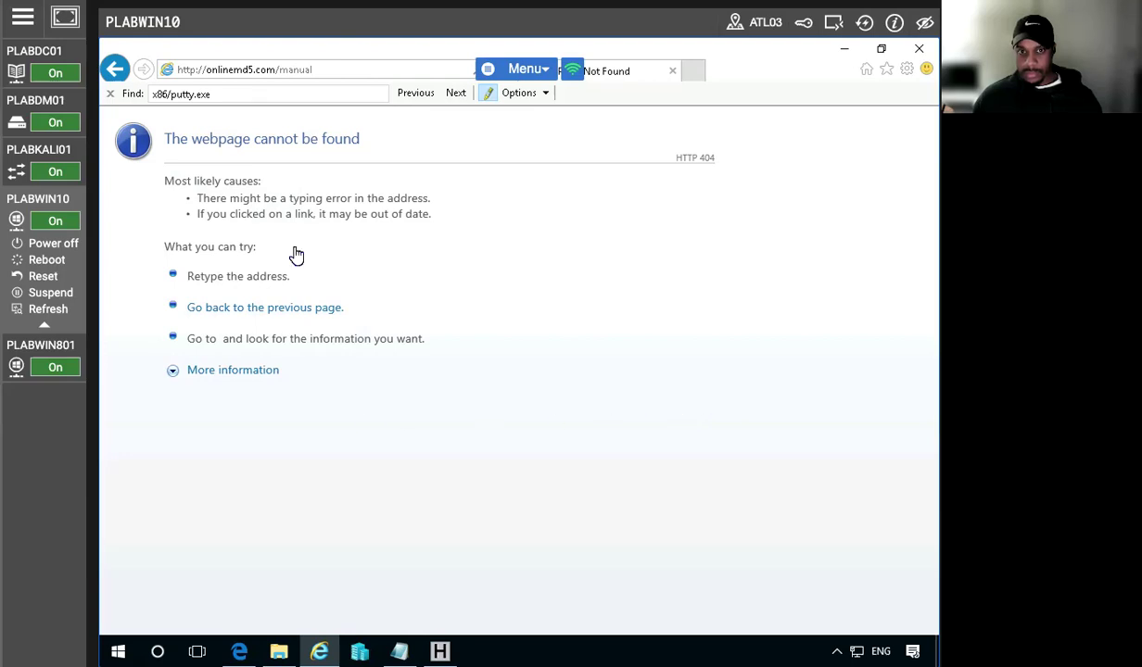
left_click(119, 63)
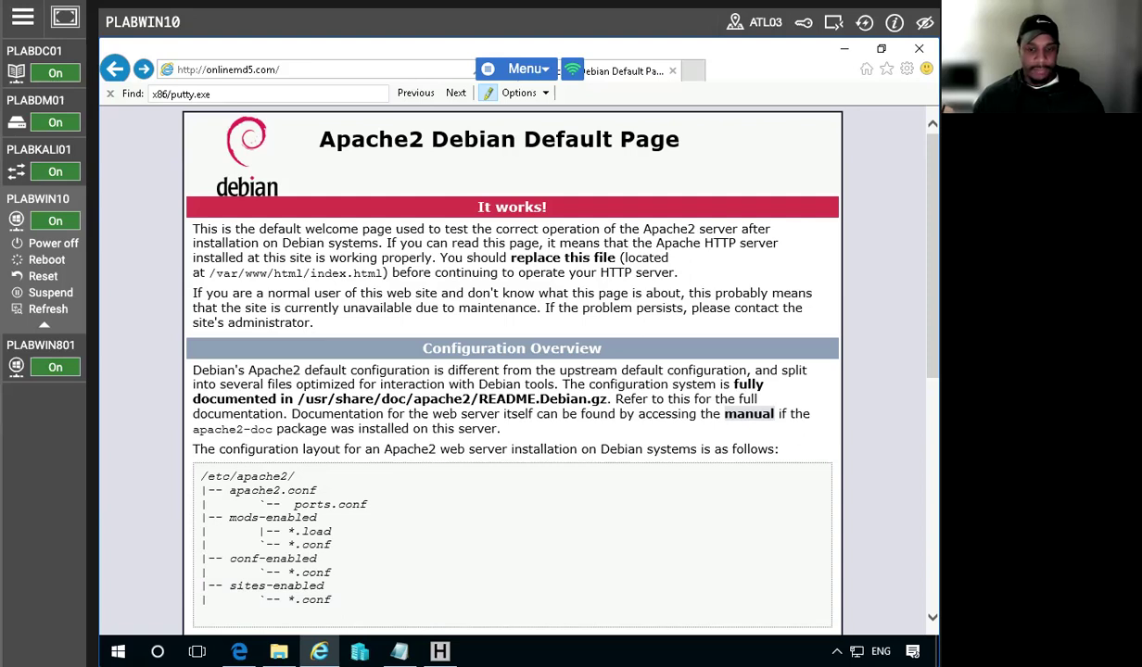
scroll(243, 486, "down", 1)
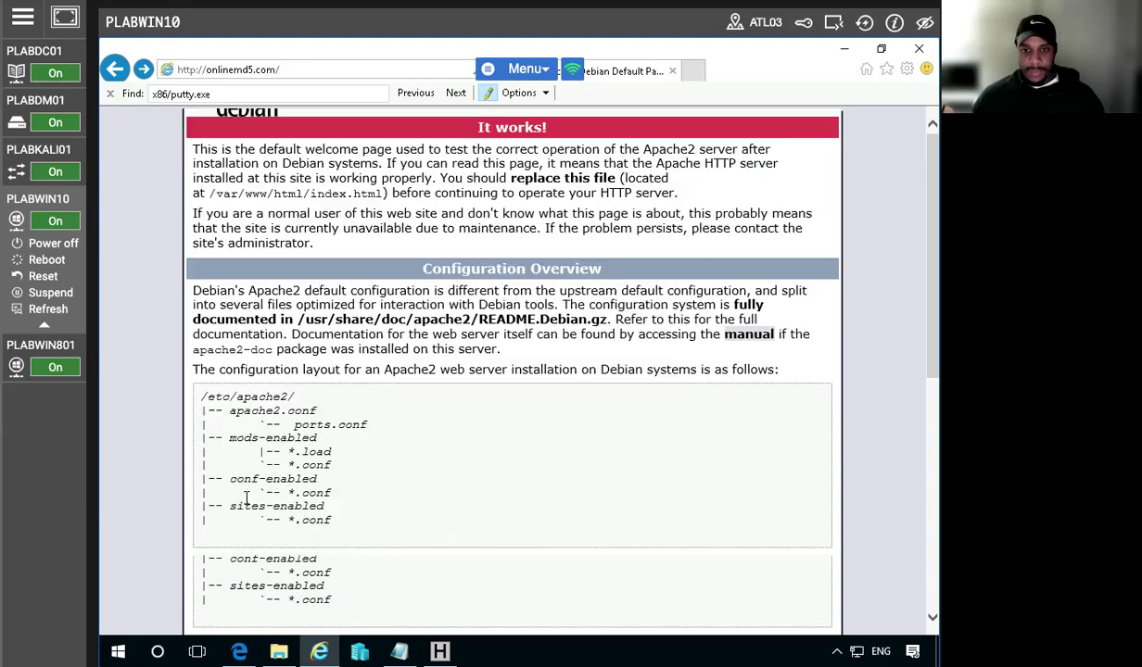
scroll(245, 501, "down", 6)
left_click(293, 457)
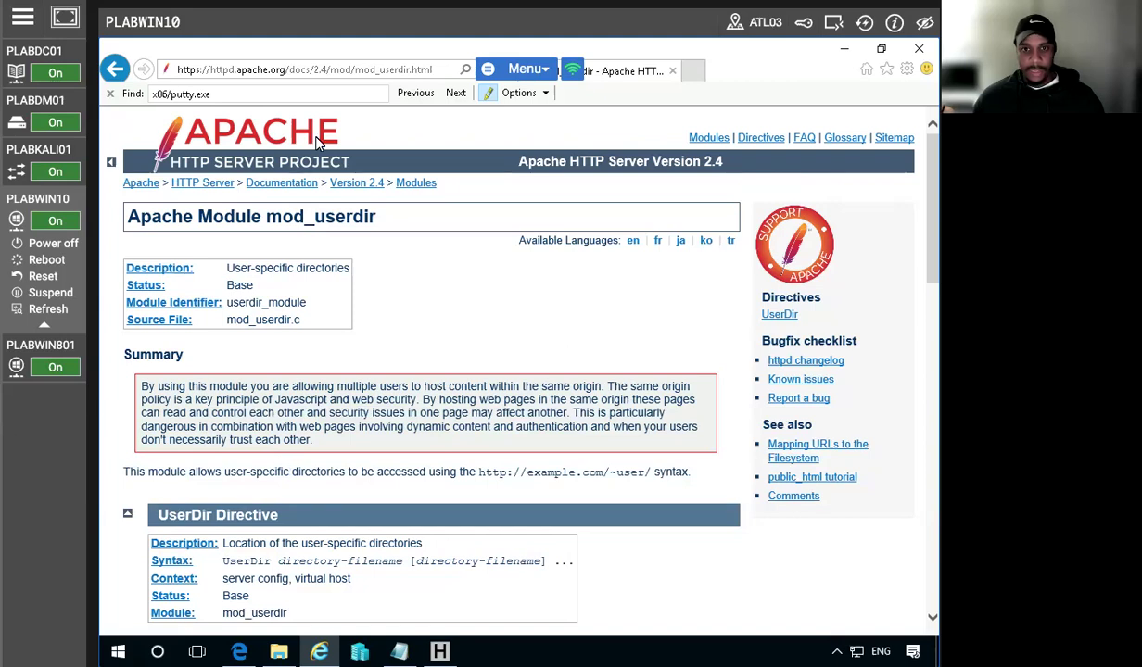
left_click(275, 73)
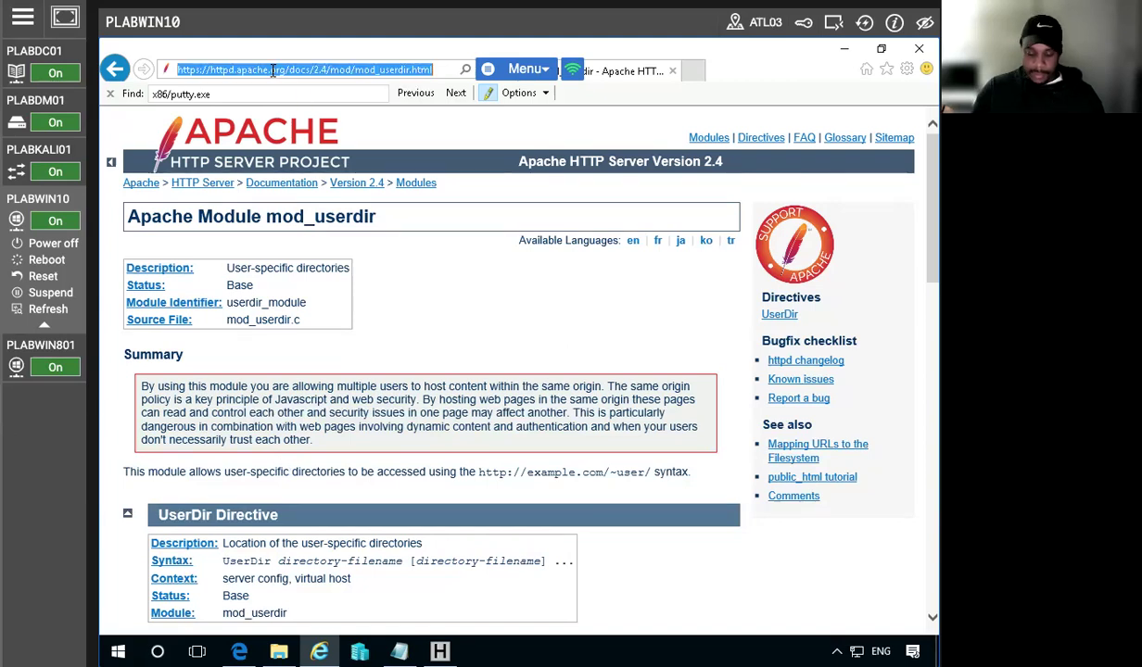
Load onlinemd5.com from the address bar's autocomplete suggestion, without the trailing slash
type("online")
key("Right")
key("BackSpace")
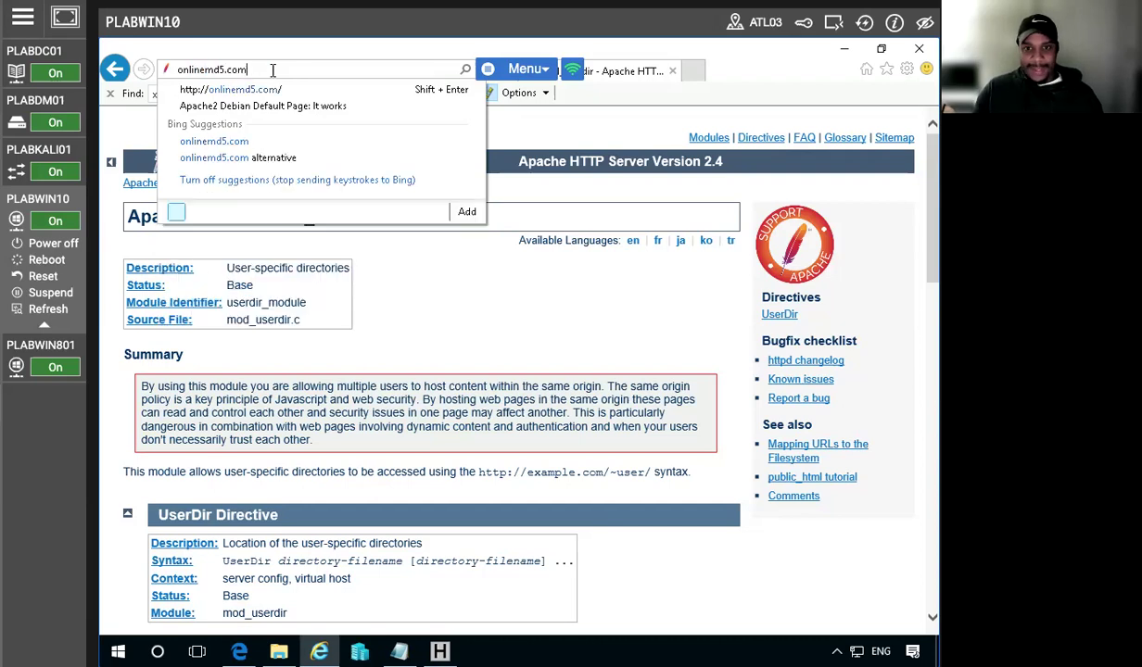
key("Return")
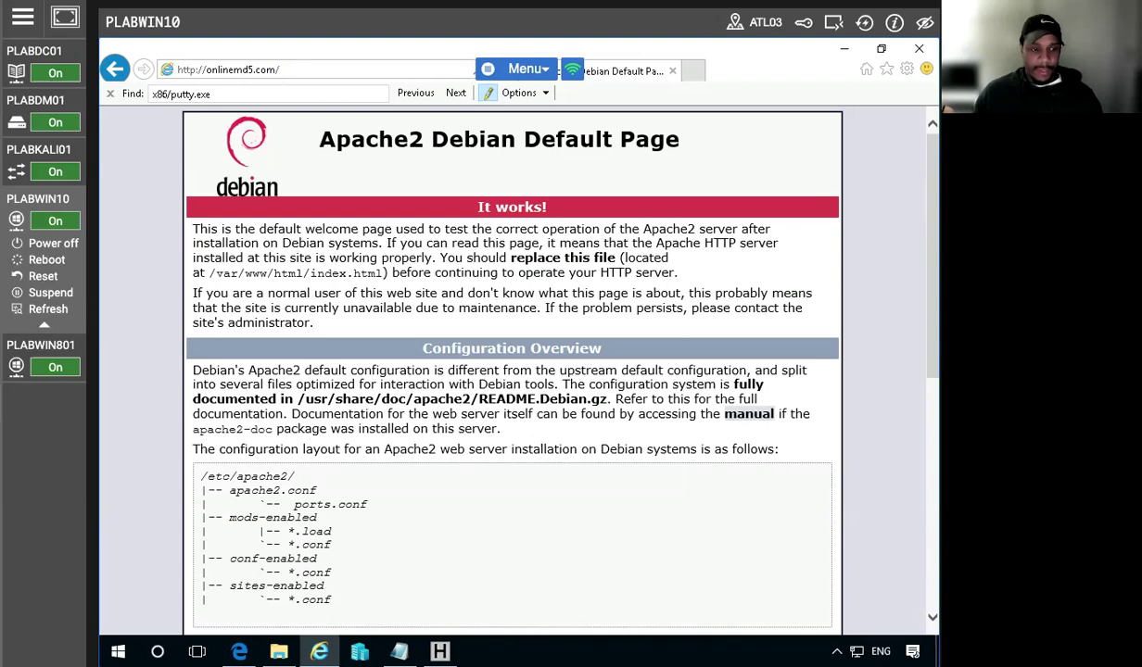
Search Bing for 'hash comparison' and scroll through the results
left_click(239, 69)
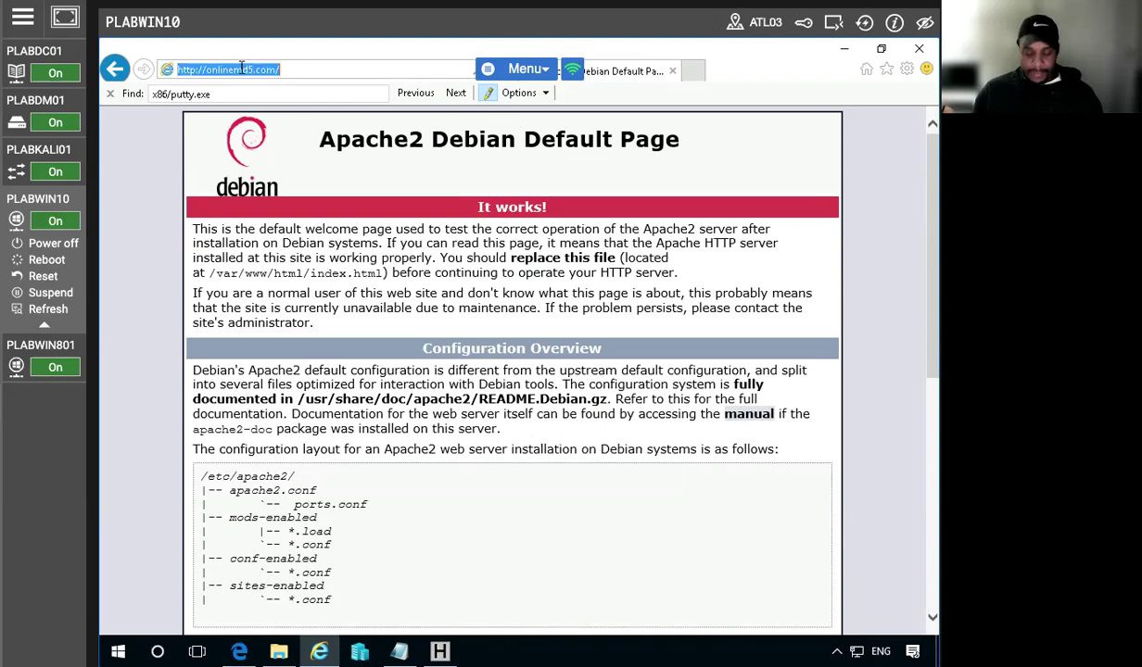
type("hash comparison")
key("Return")
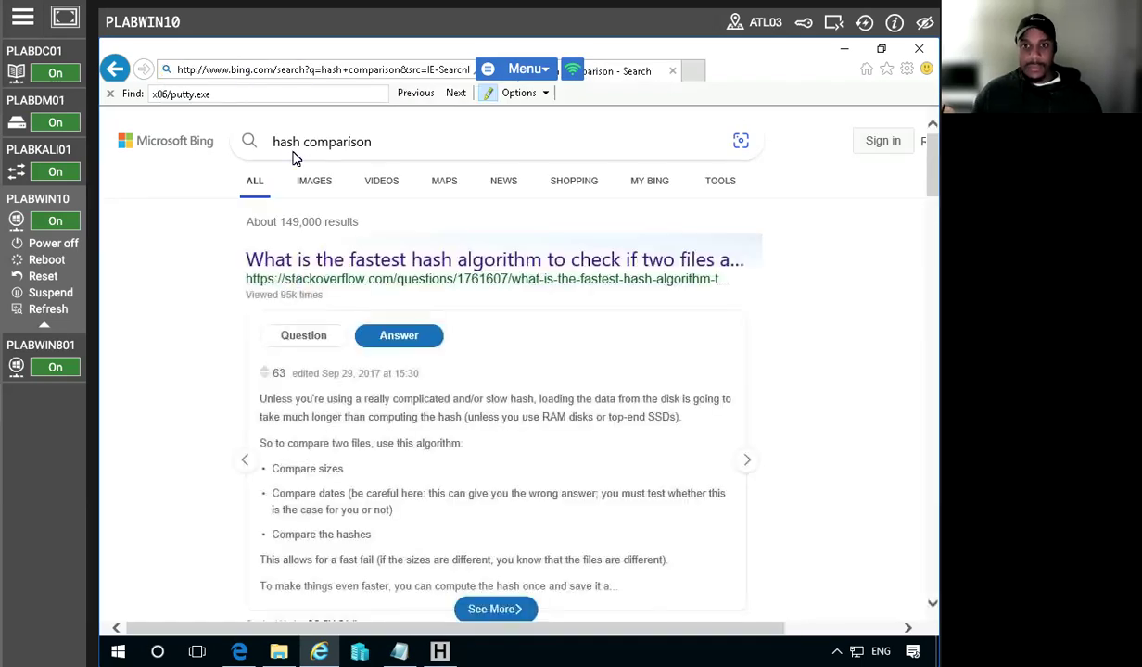
scroll(352, 169, "down", 1)
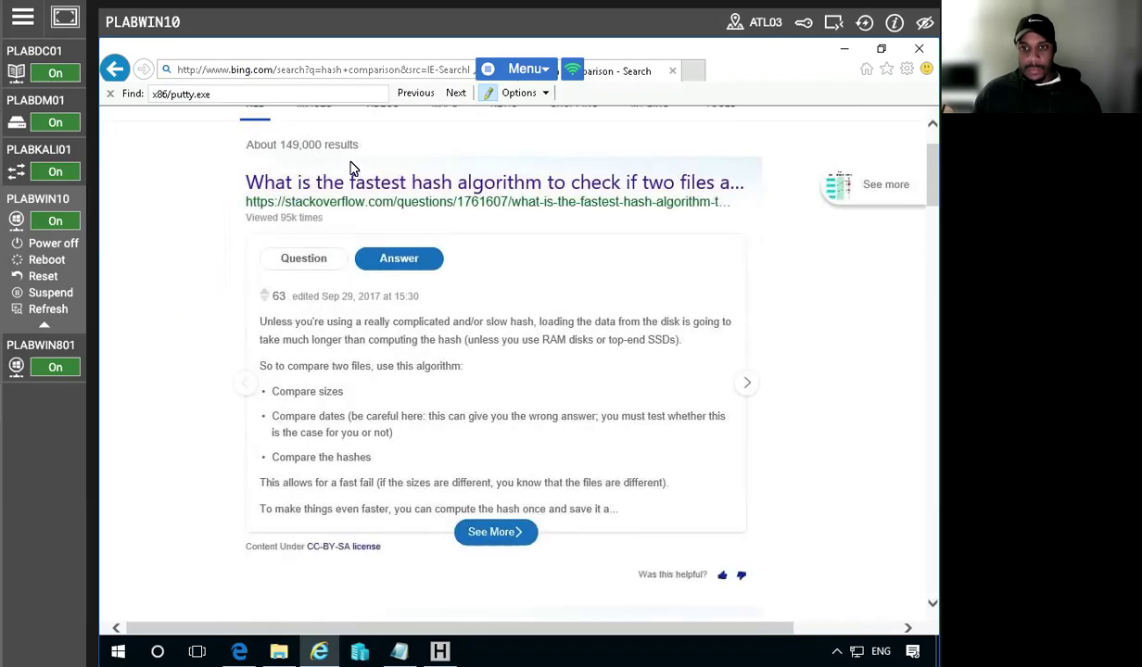
scroll(109, 377, "down", 3)
scroll(253, 355, "down", 2)
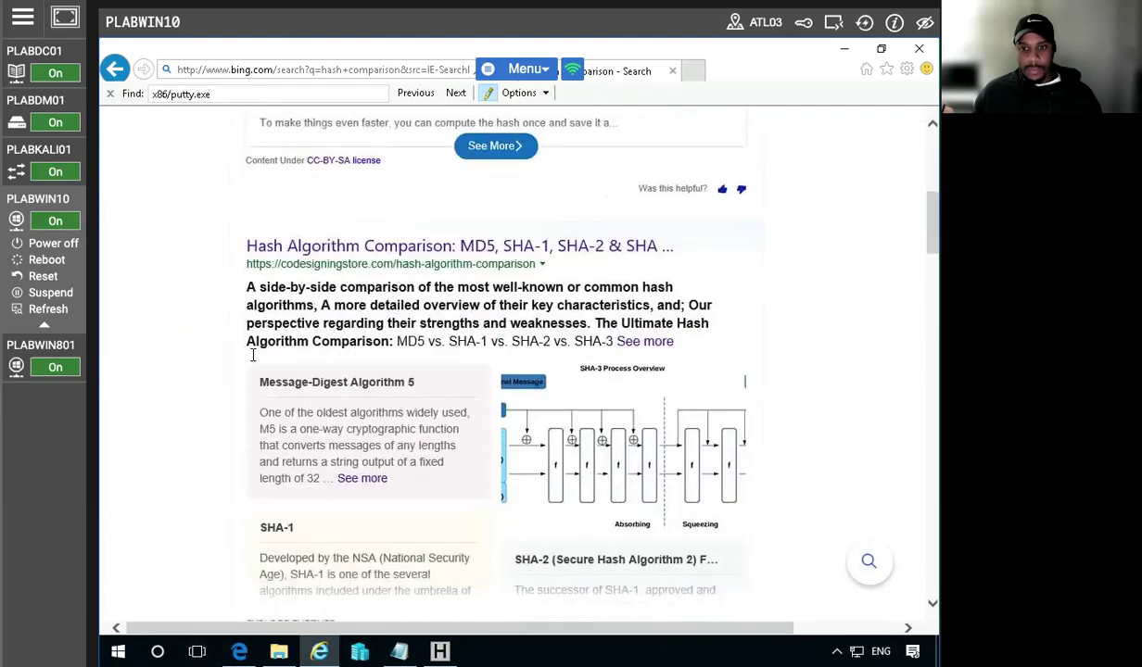
scroll(253, 358, "down", 2)
scroll(255, 360, "down", 2)
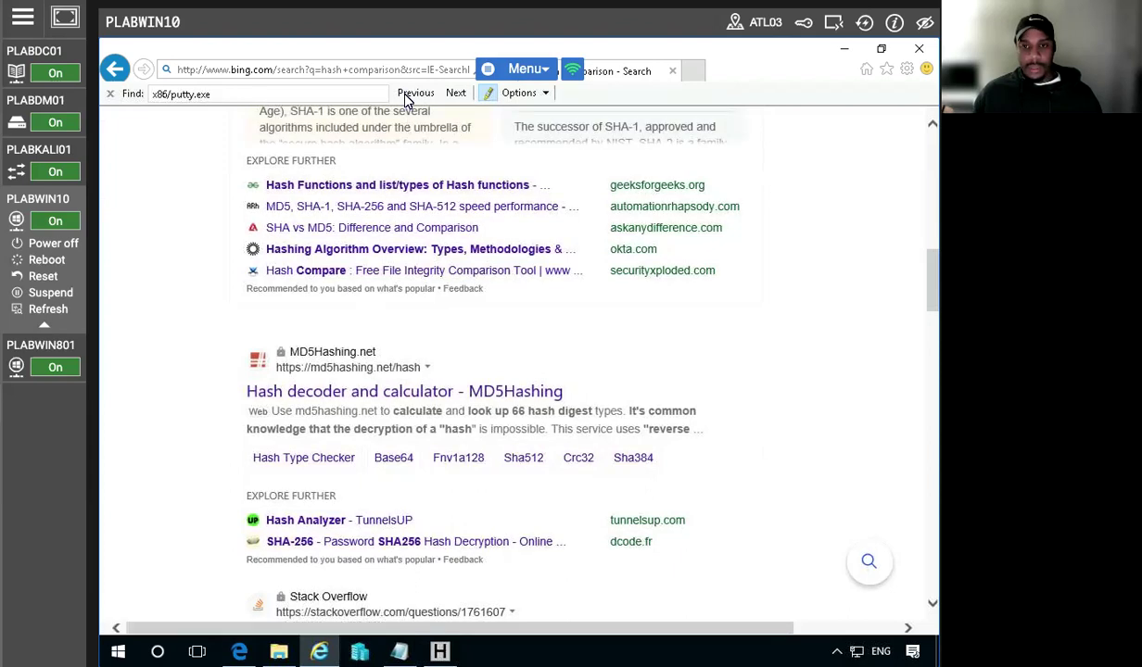
left_click(354, 72)
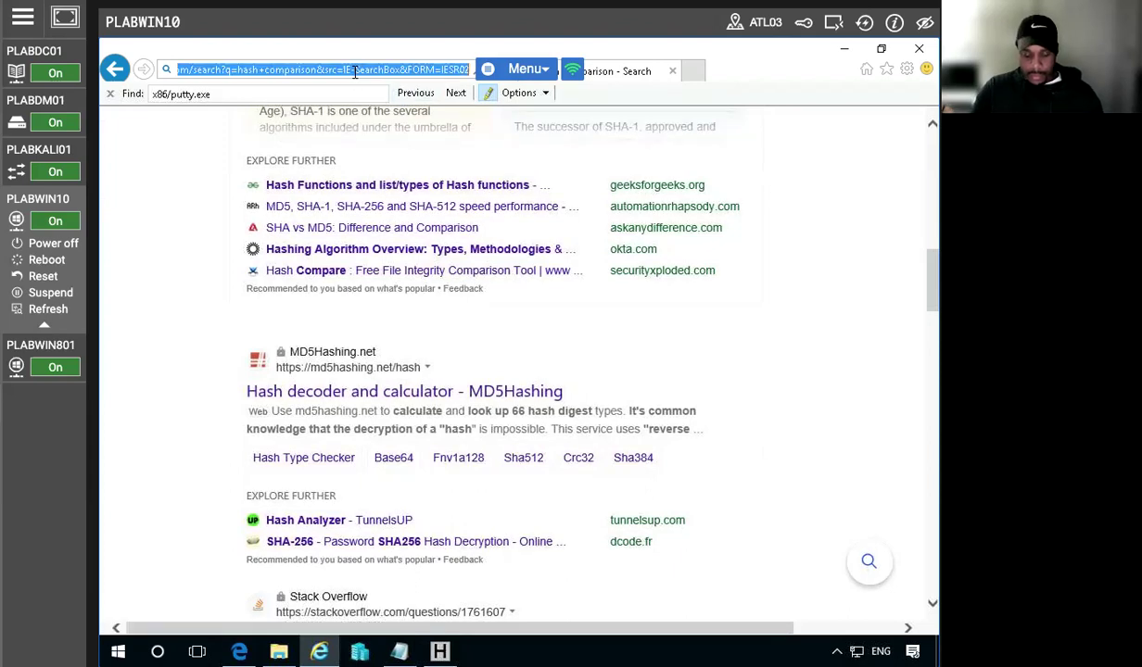
Search Bing for 'hash comparison tool', scroll down through the results and back to the top
type("hash compa")
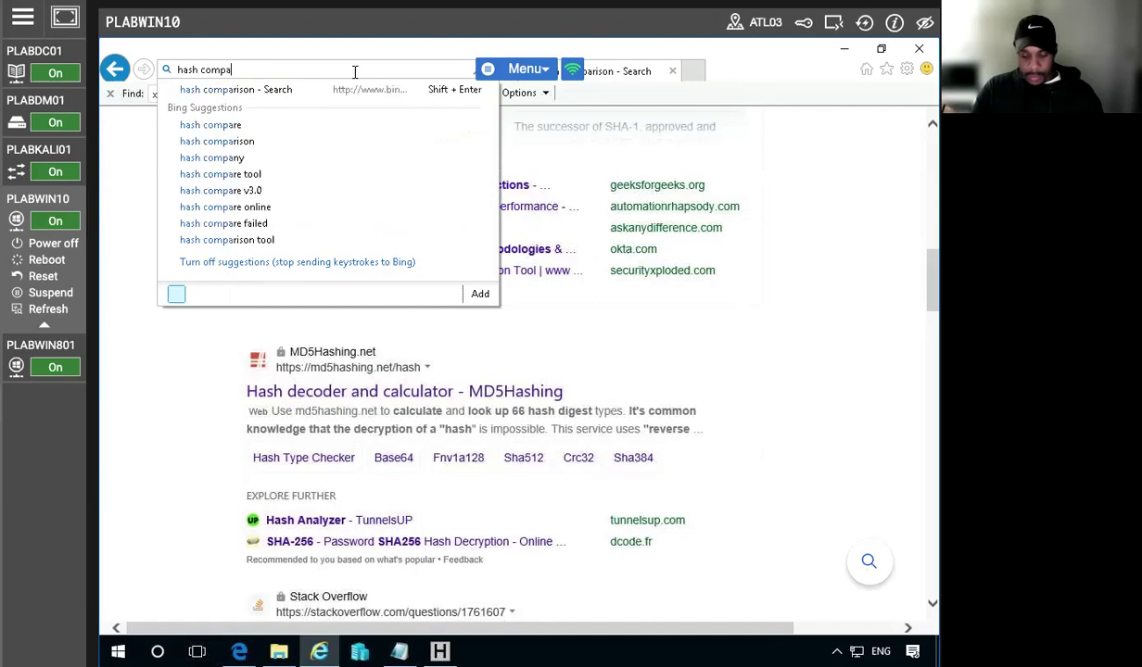
type("rison tool")
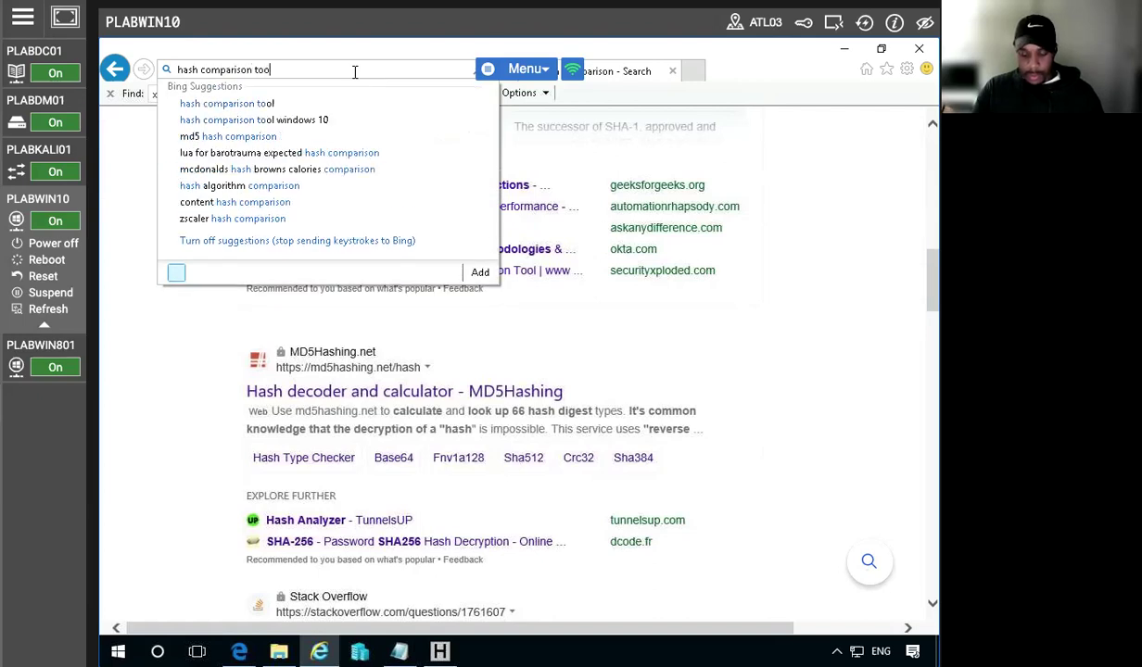
key("Return")
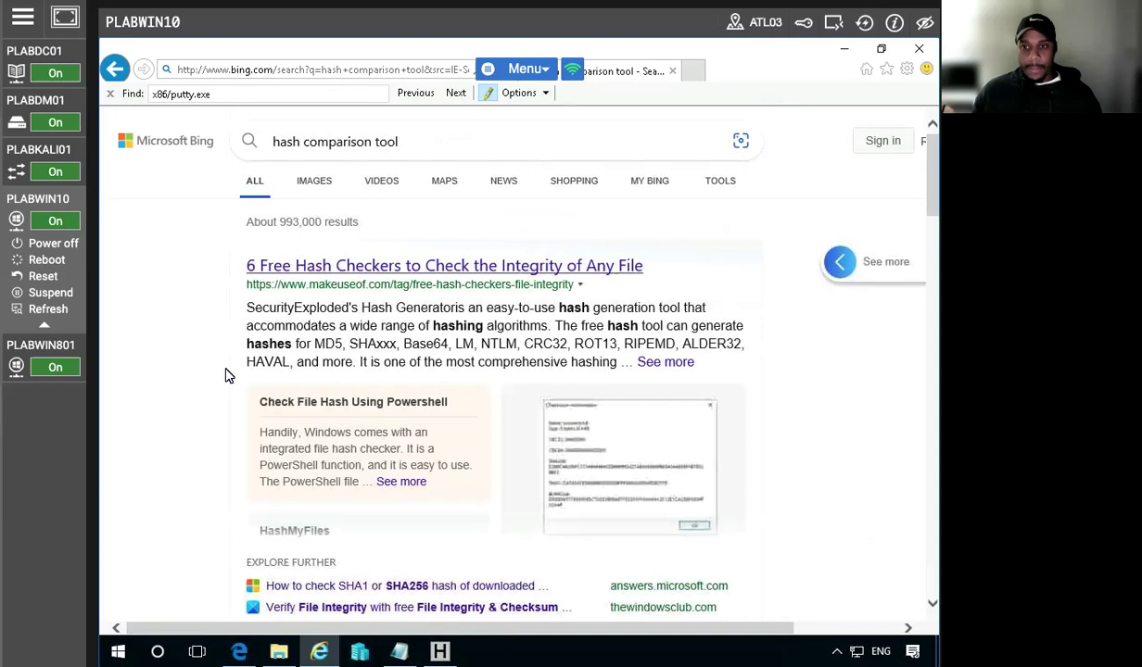
scroll(125, 380, "down", 3)
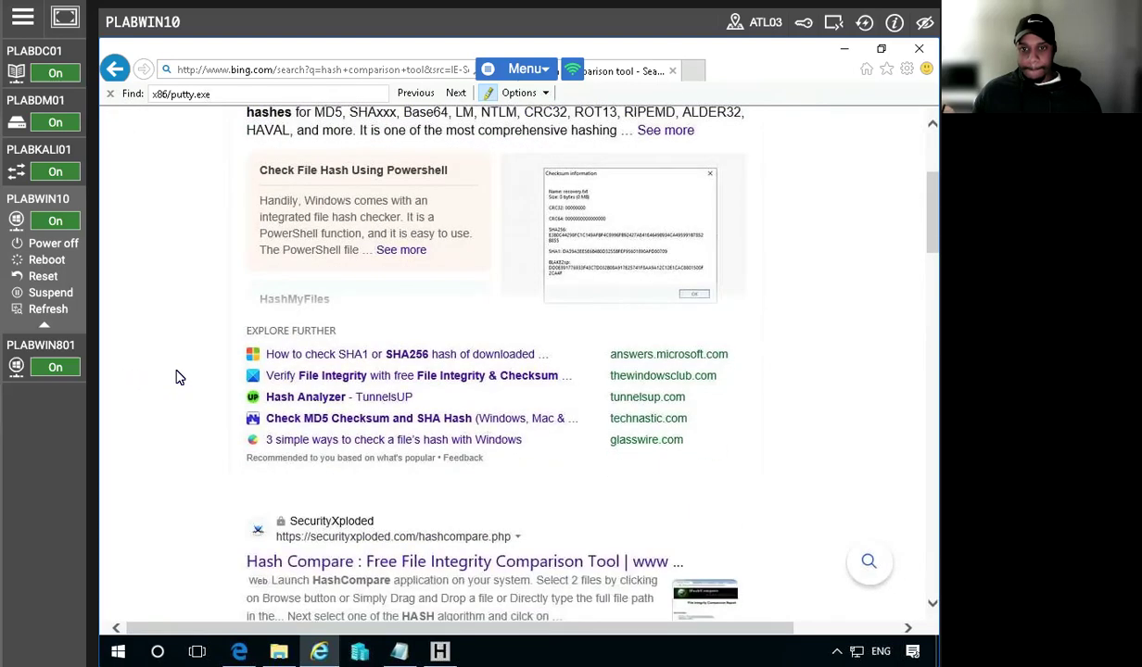
scroll(165, 375, "down", 3)
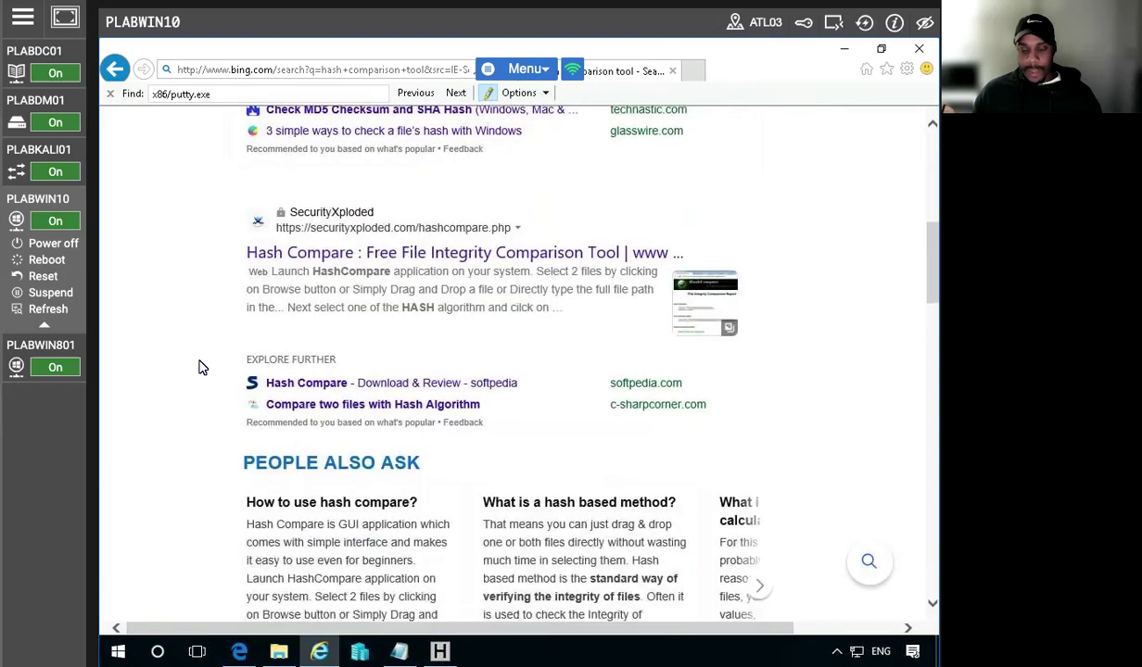
scroll(197, 368, "down", 2)
scroll(198, 371, "down", 2)
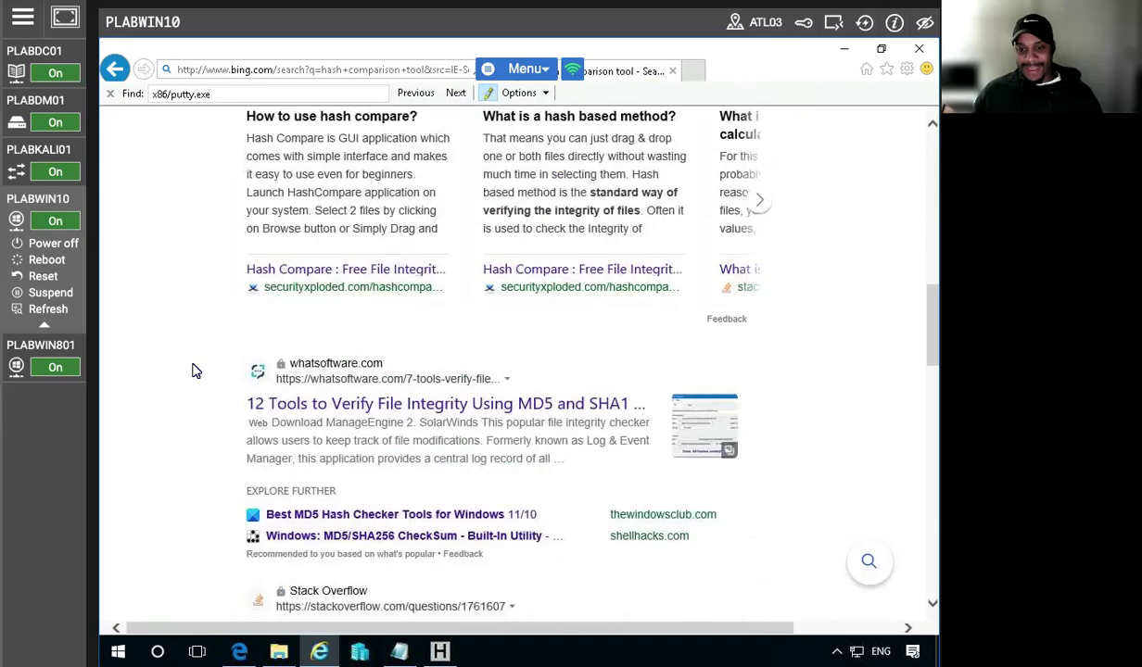
scroll(189, 368, "down", 2)
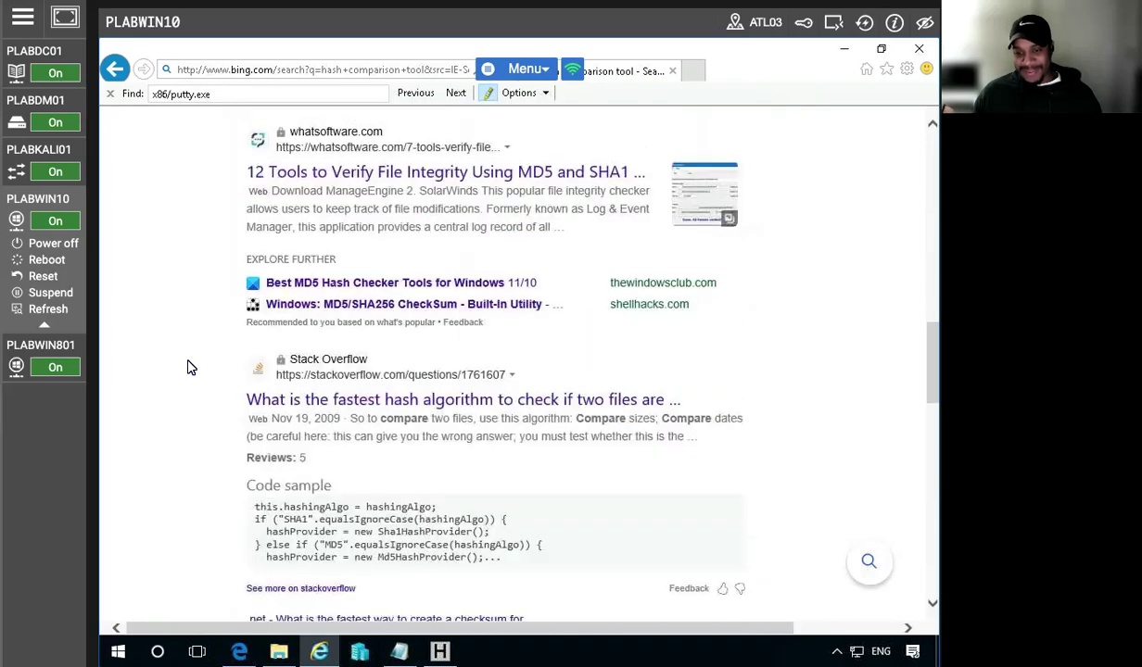
scroll(184, 362, "up", 7)
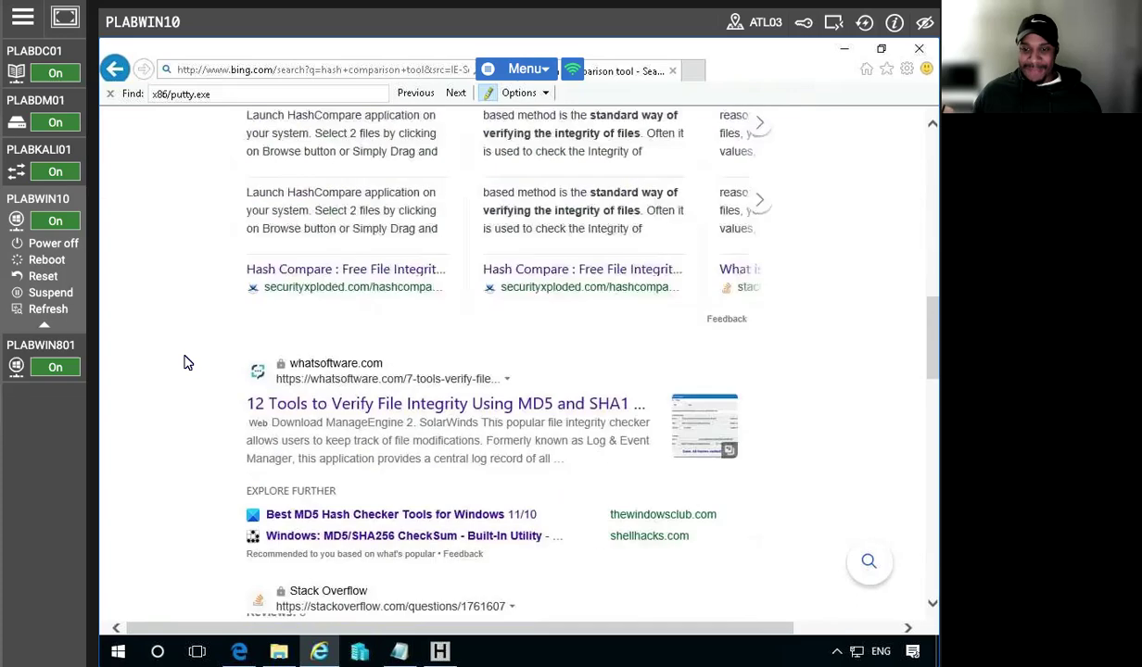
scroll(361, 264, "up", 5)
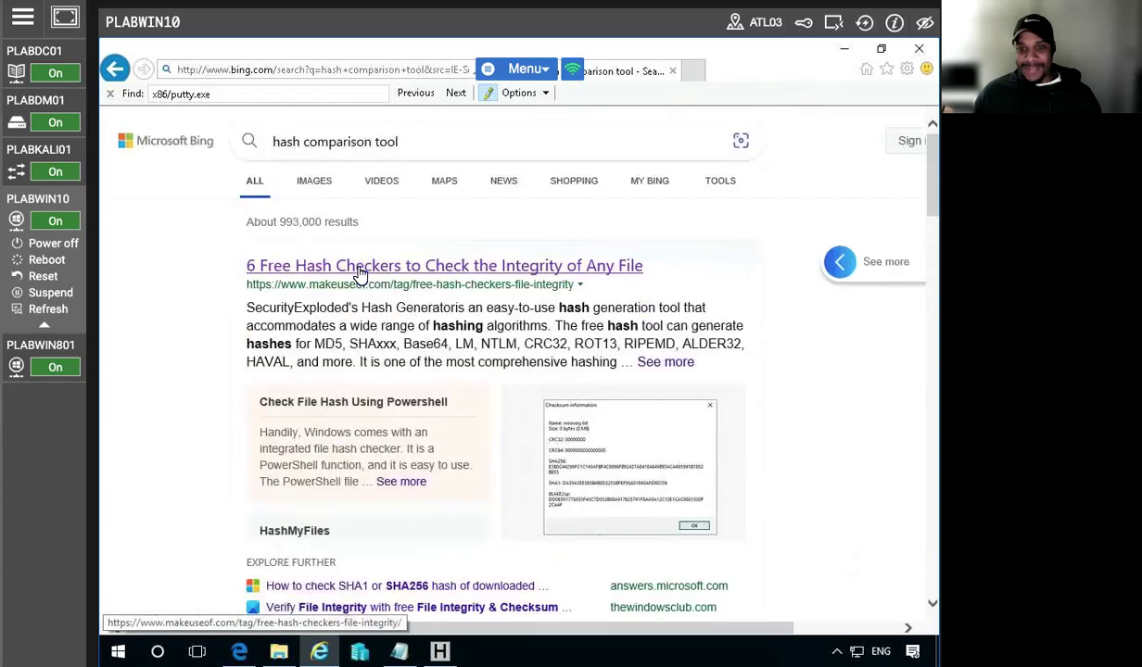
Open MakeUseOf's '6 Free Hash Checkers' article, then dismiss the crash dialog and close the browser
left_click(257, 268)
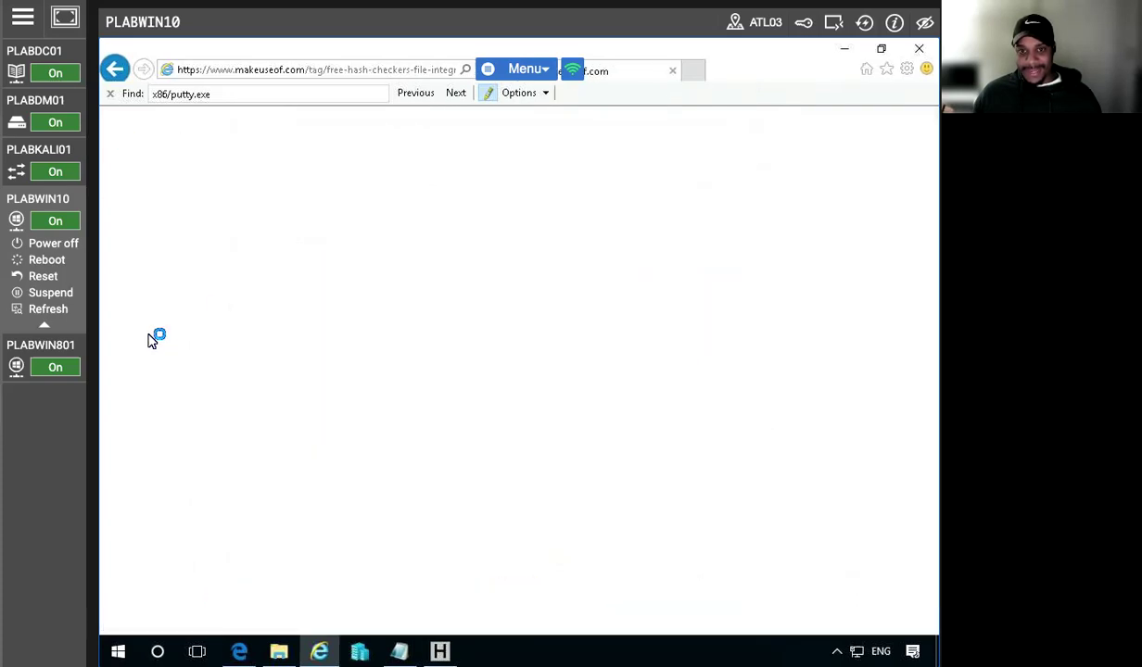
left_click(109, 94)
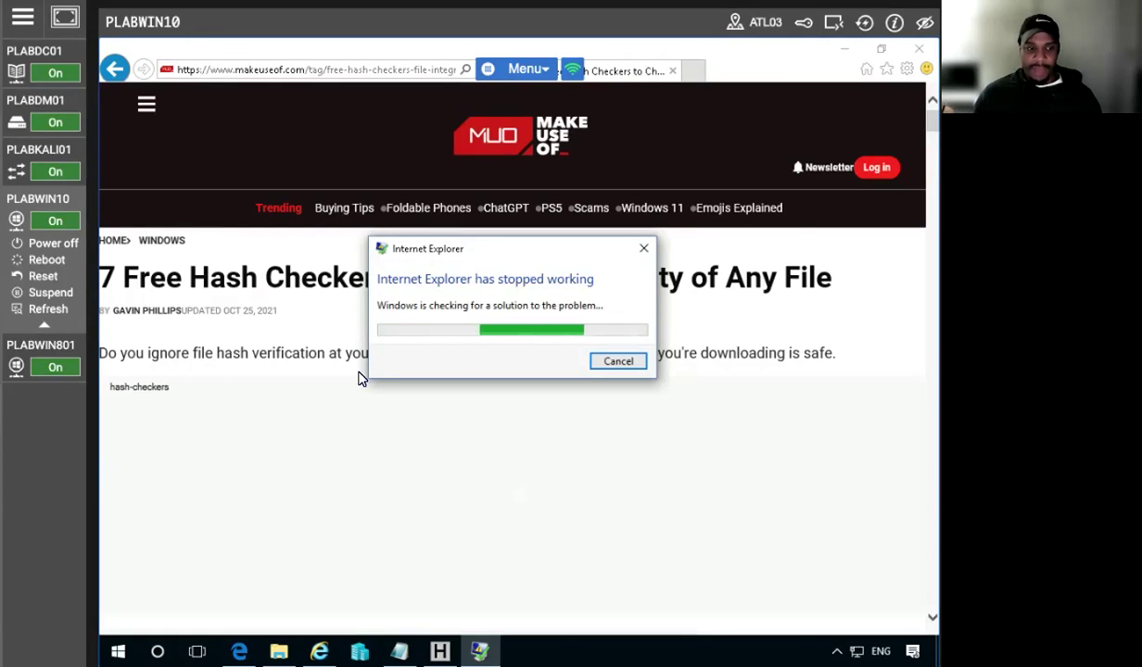
left_click(617, 361)
left_click(605, 366)
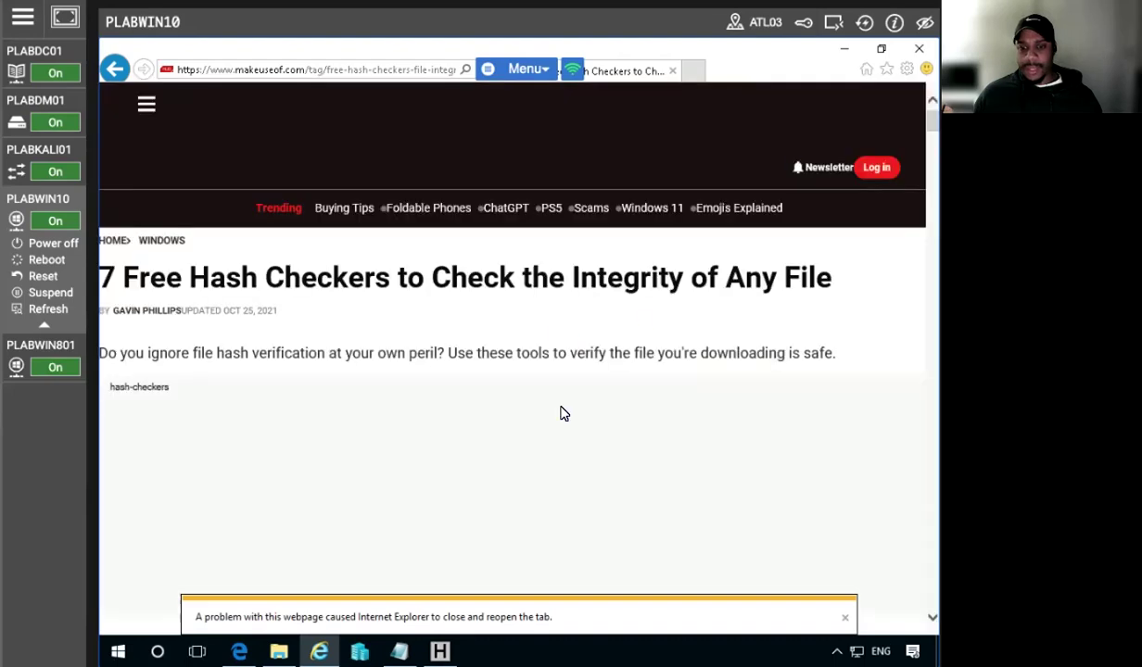
left_click(918, 48)
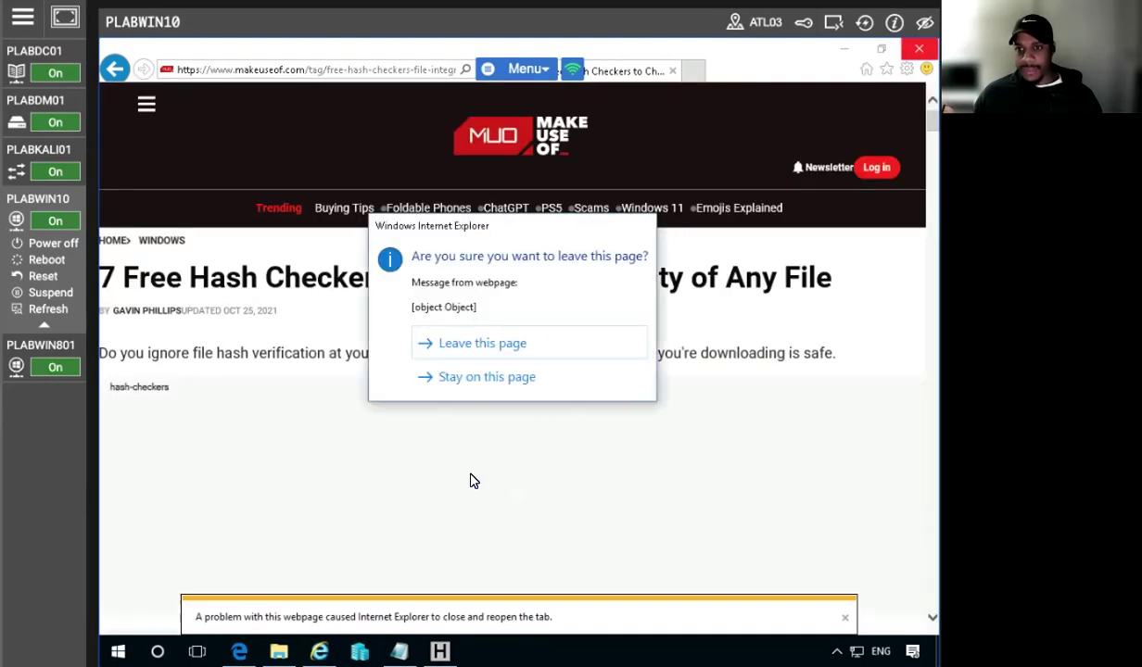
left_click(487, 374)
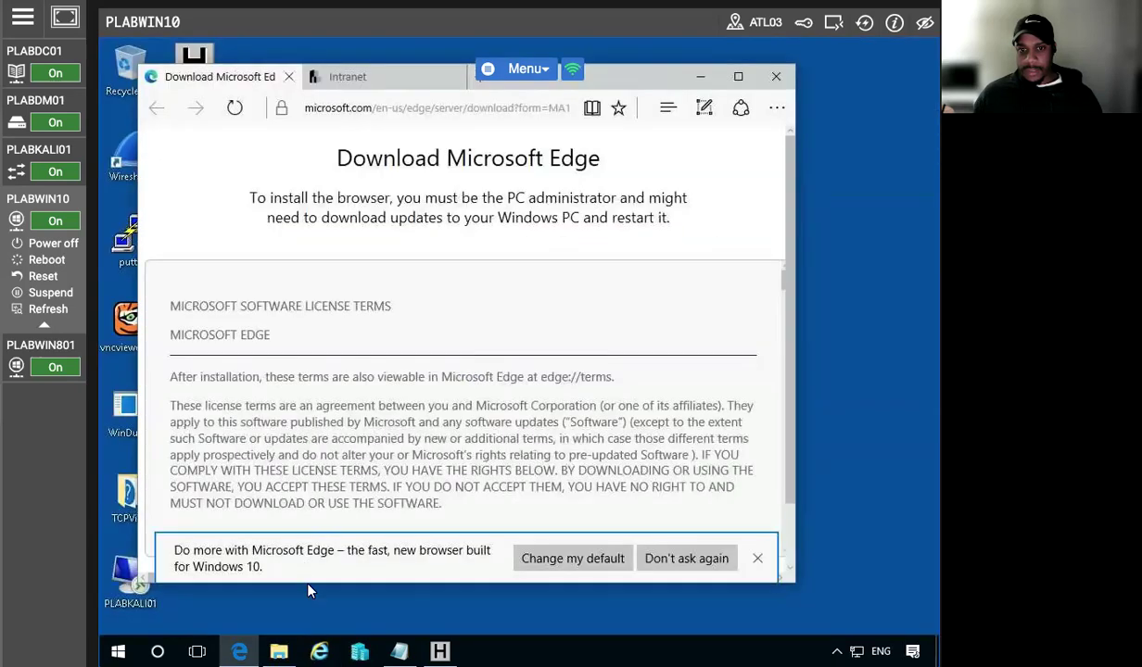
Silence the default-browser prompt, paste-and-go to onlinemd5.com, and maximize the Edge window
left_click(687, 559)
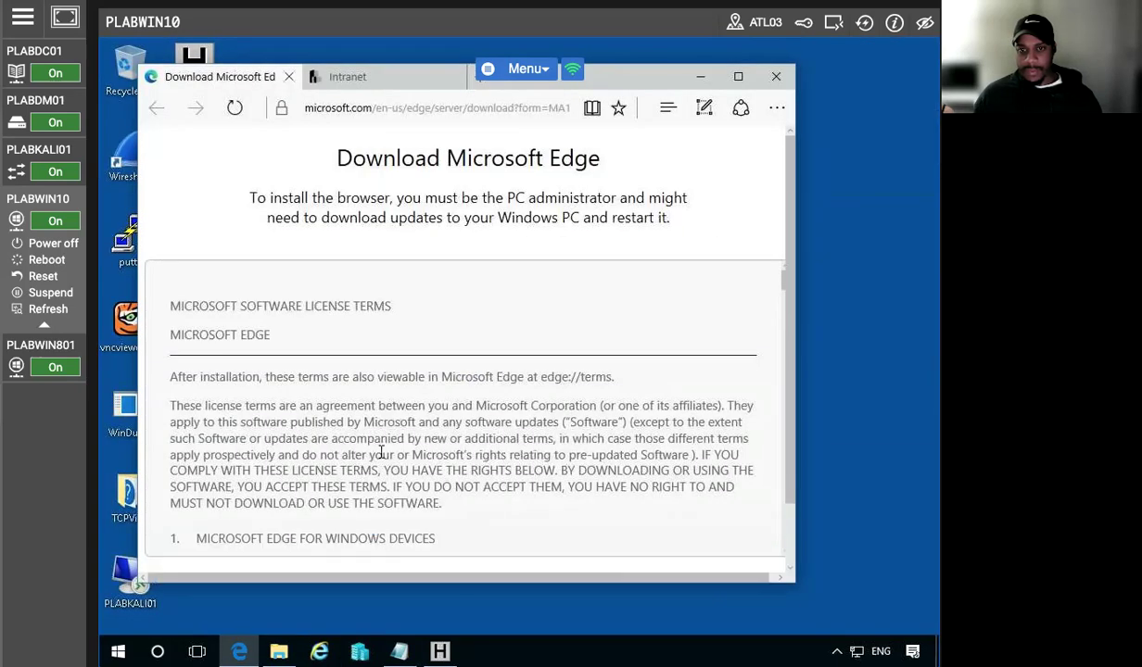
right_click(366, 106)
left_click(362, 201)
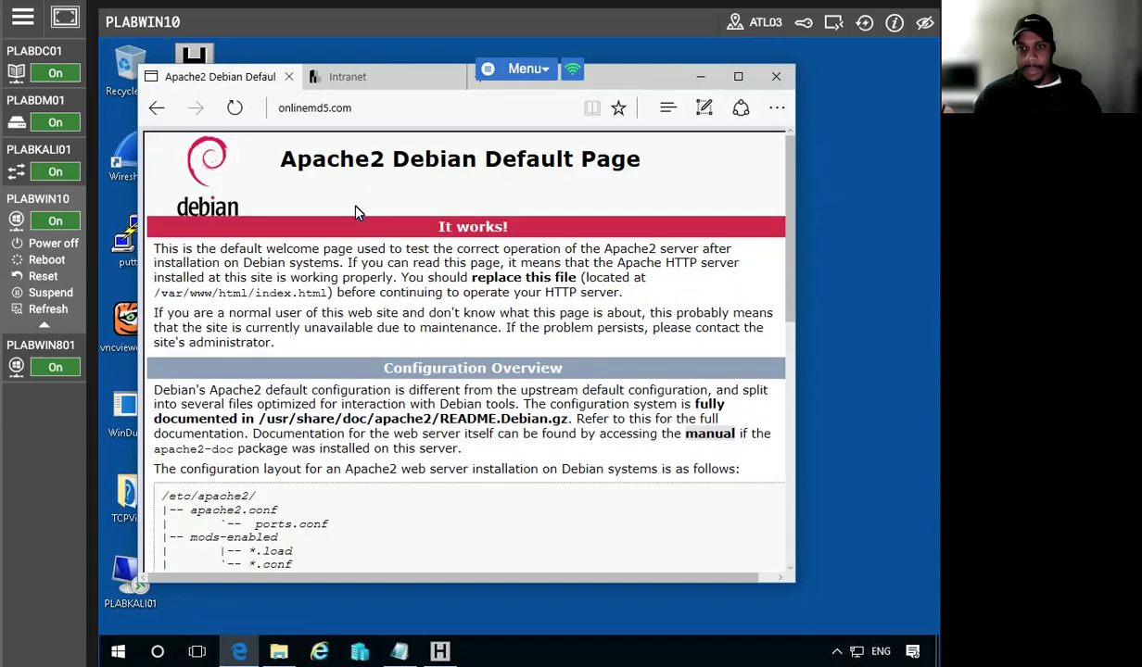
left_click(738, 76)
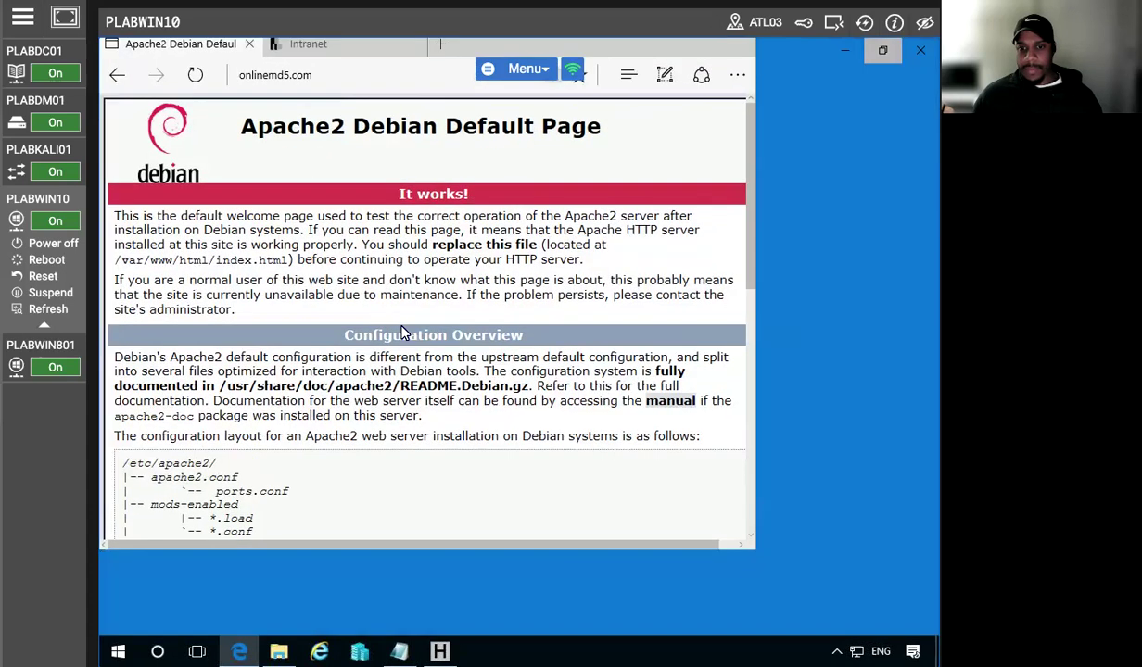